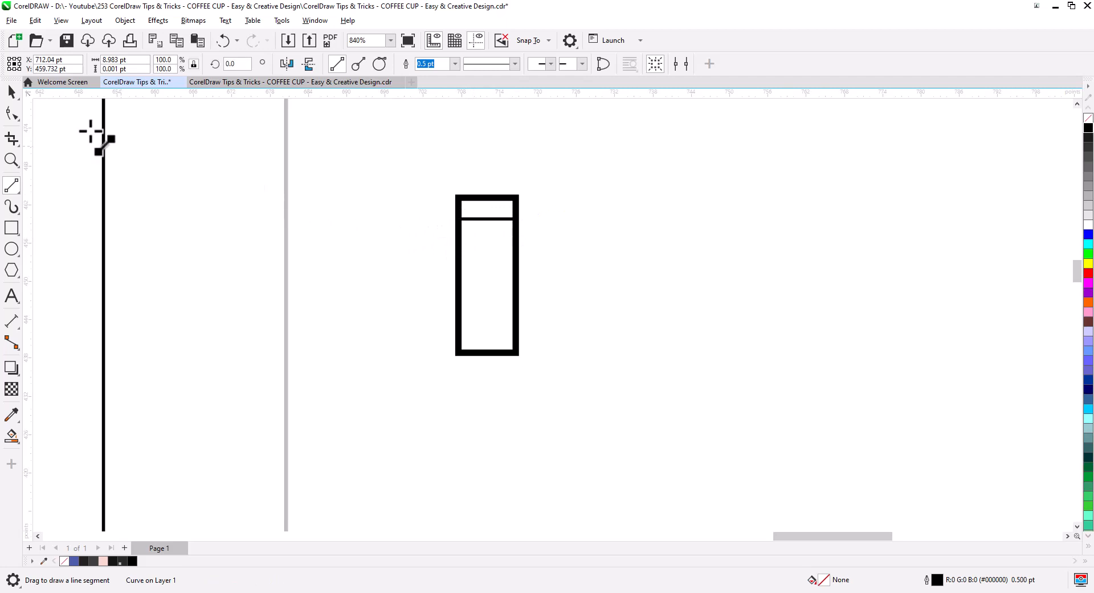
Set the outline width of the horizontal line inside the small rectangle to 1.0 pt.
click(12, 90)
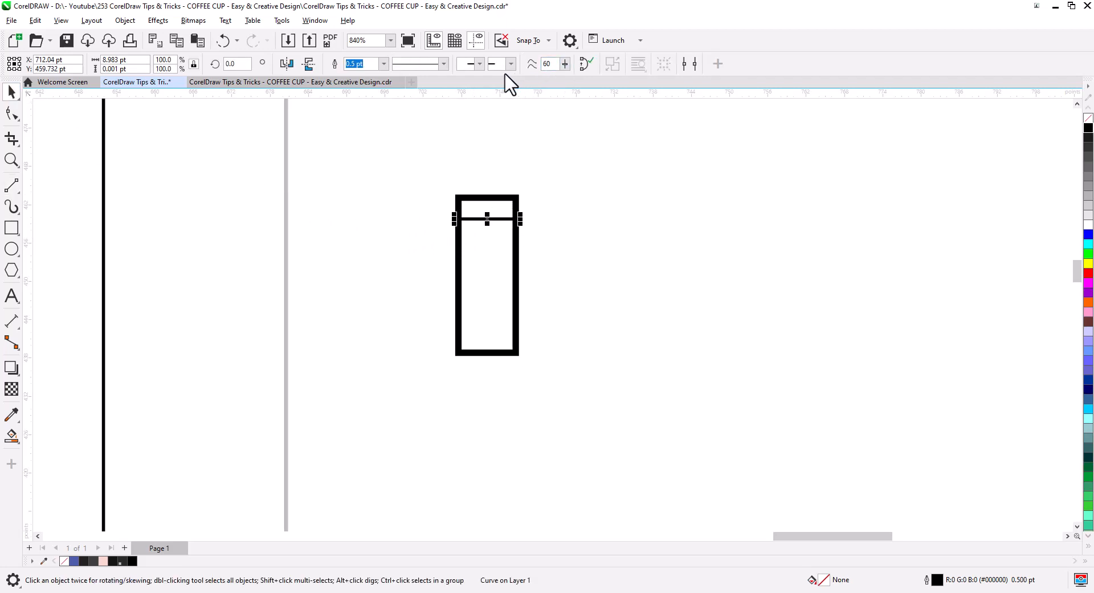
click(383, 64)
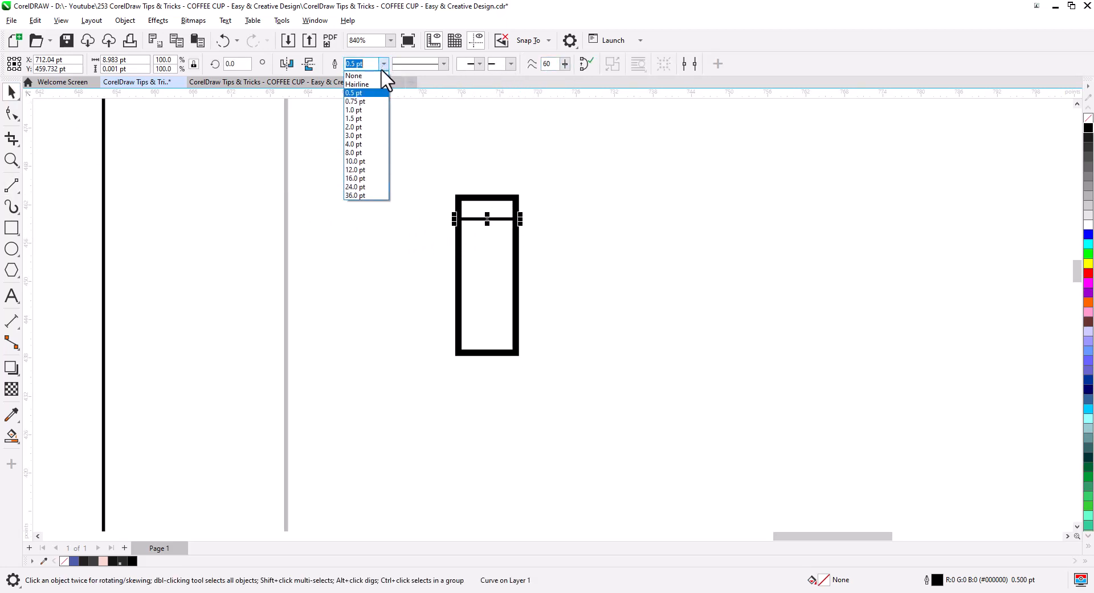
click(377, 108)
Copy the horizontal line a short distance below itself and repeat the duplication four more times down the rectangle.
drag(487, 220, 497, 244)
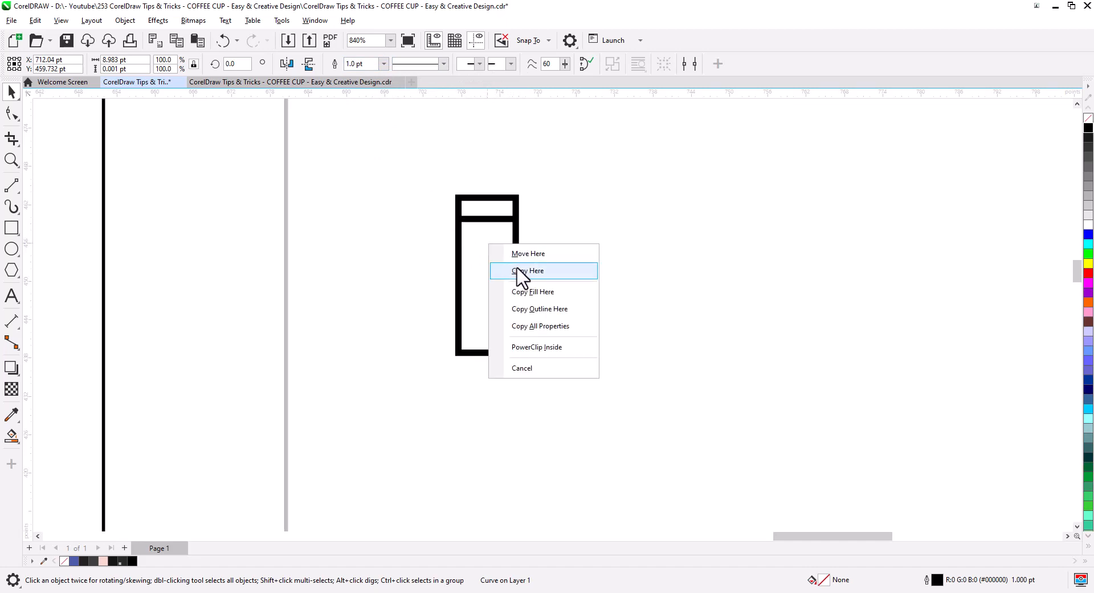
click(520, 272)
key(ctrl+d)
key(ctrl+d)
key(ctrl+d)
key(ctrl+d)
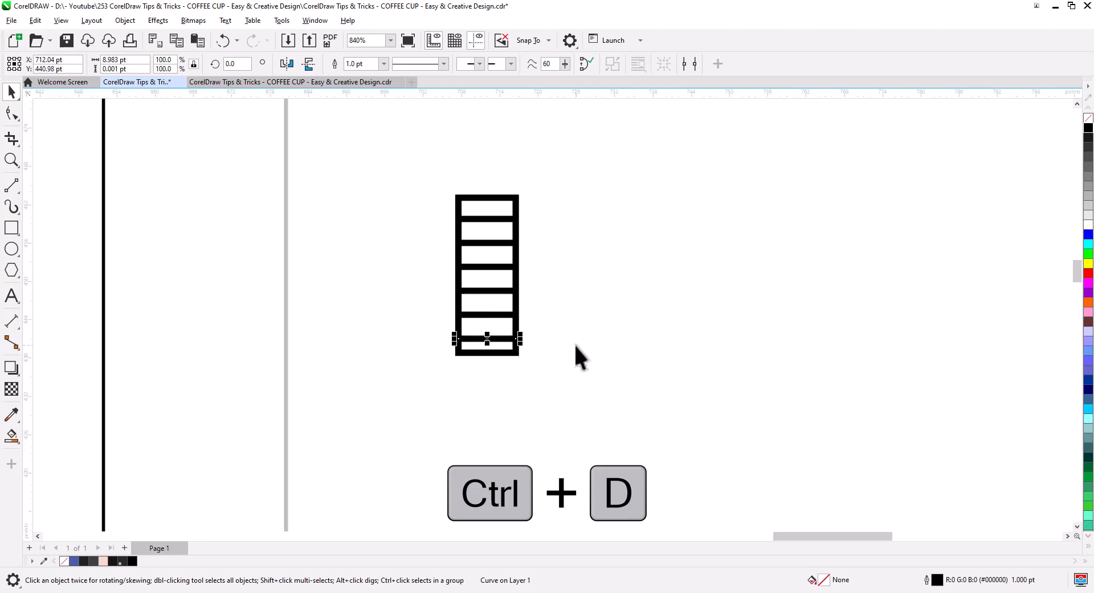
Move all six horizontal lines down together so the lowest one lies on the rectangle's bottom edge.
drag(565, 371, 460, 296)
drag(422, 211, 423, 211)
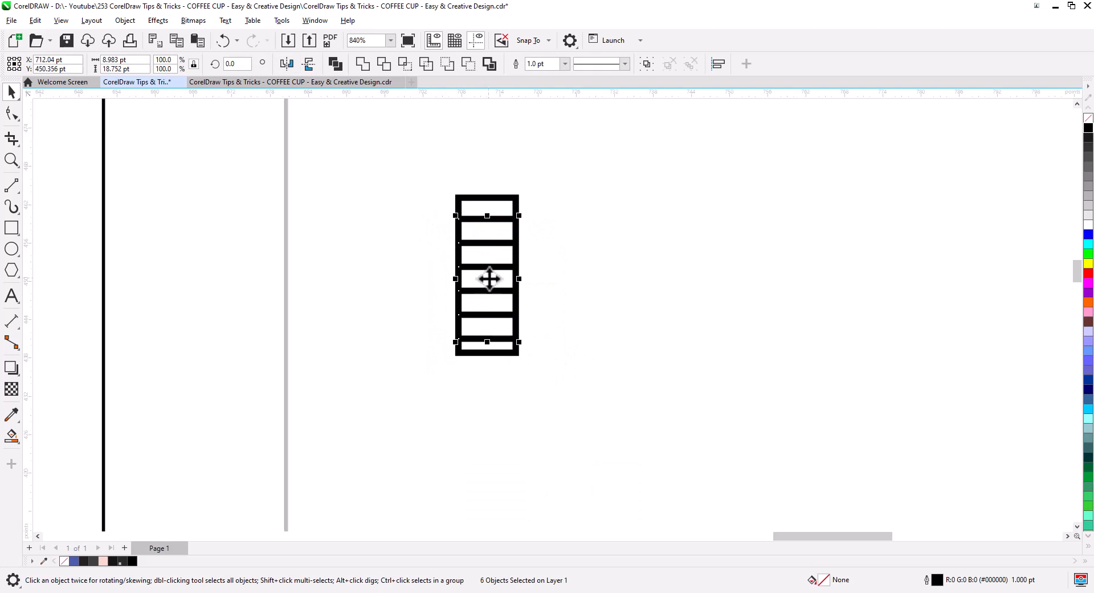
drag(498, 348, 499, 353)
key(Escape)
Copy the uppermost horizontal line onto the rectangle's top edge.
drag(494, 232, 497, 199)
click(521, 234)
key(Escape)
key(Escape)
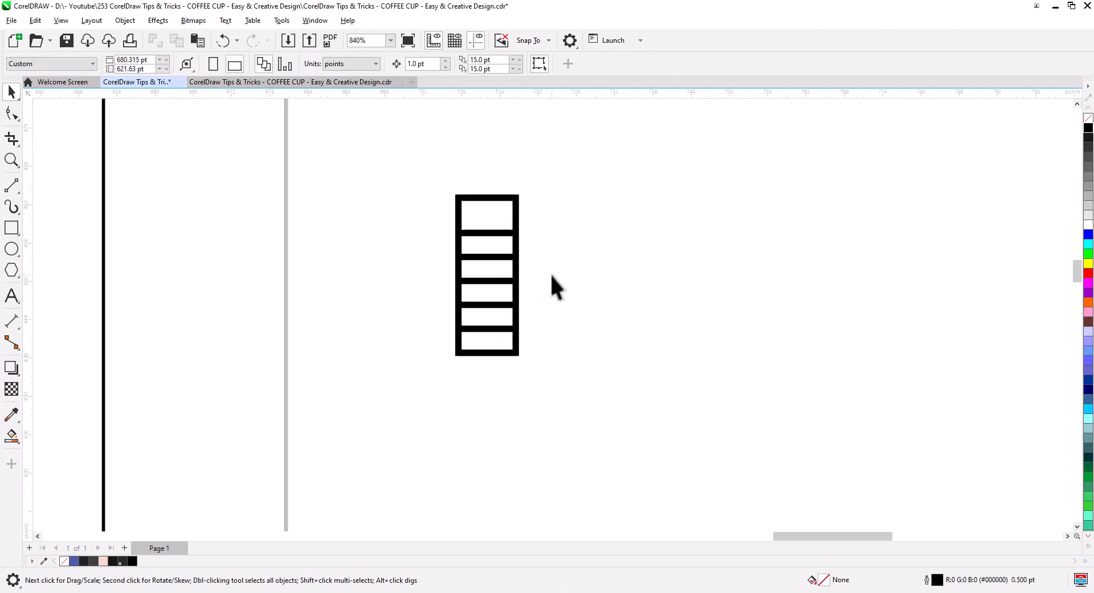
Distribute the seven horizontal lines evenly in the vertical direction with Align and Distribute.
drag(419, 164, 420, 163)
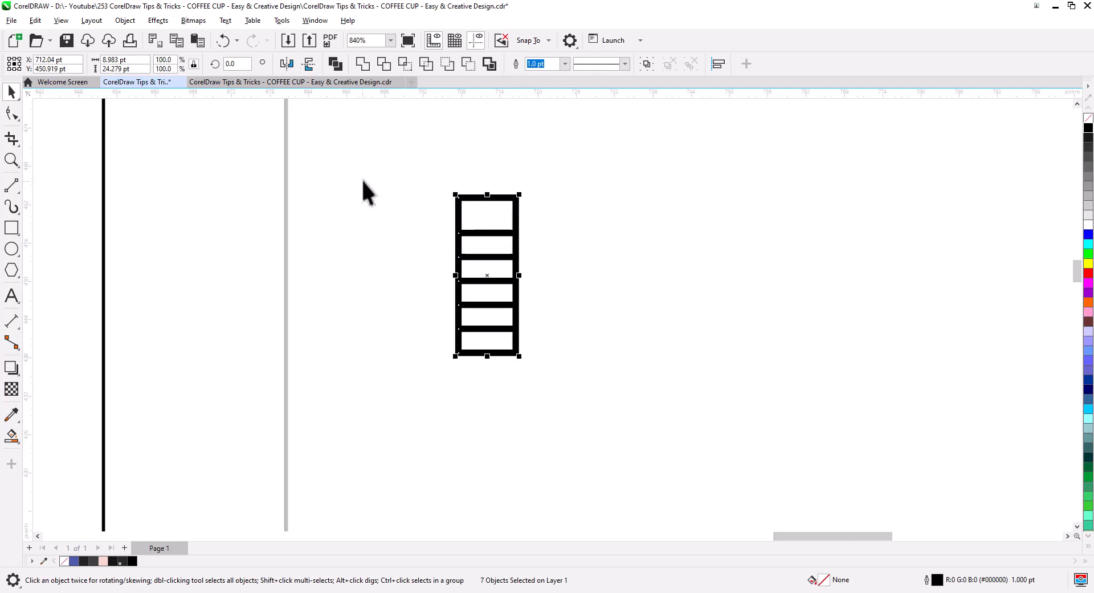
click(315, 21)
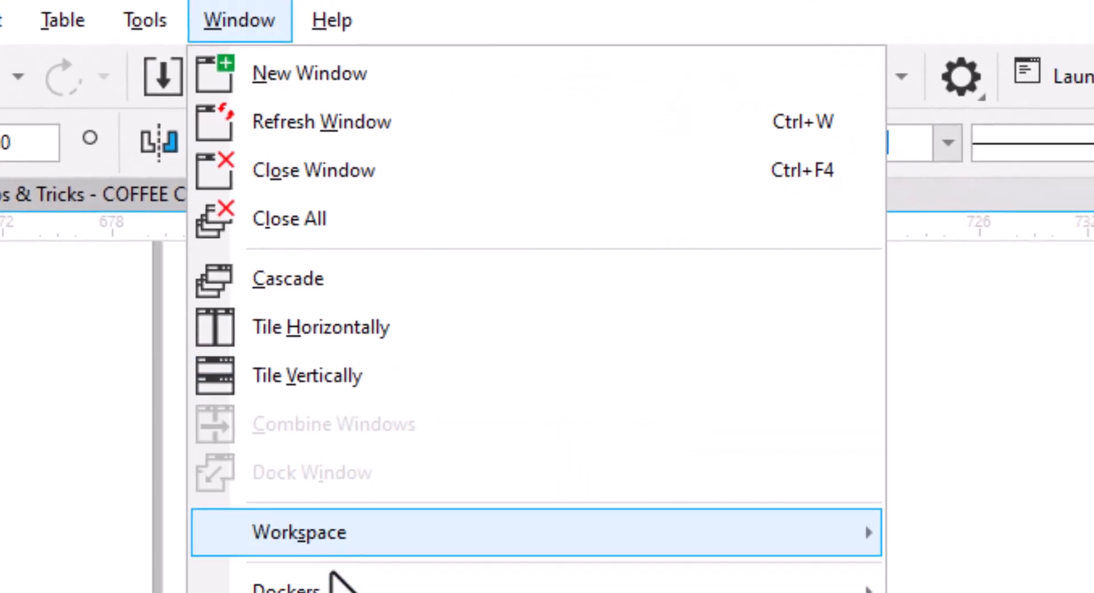
mouse_move(337, 587)
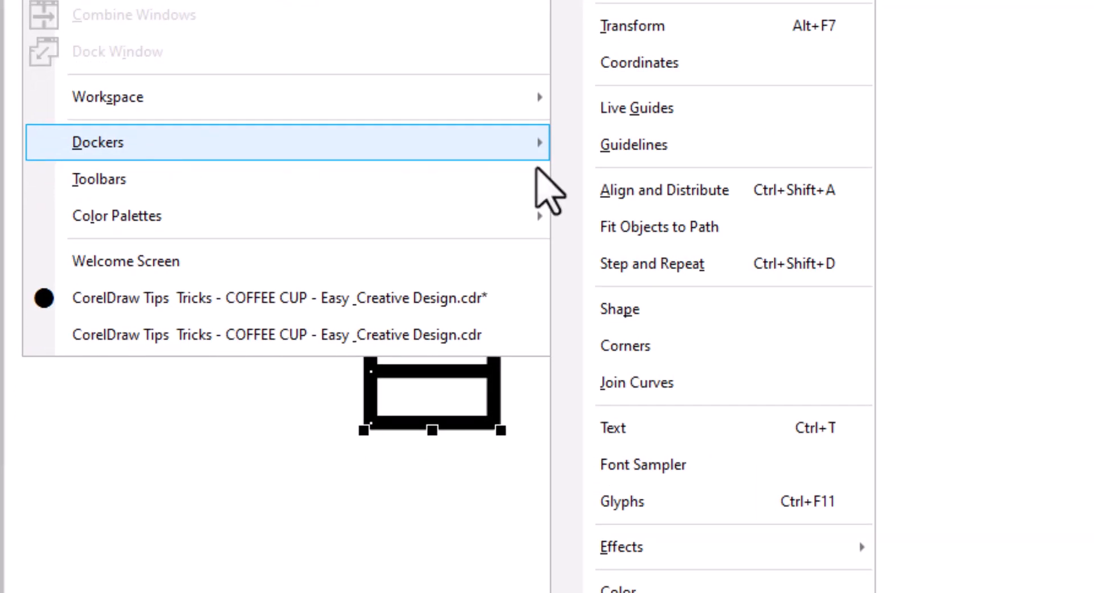
click(700, 191)
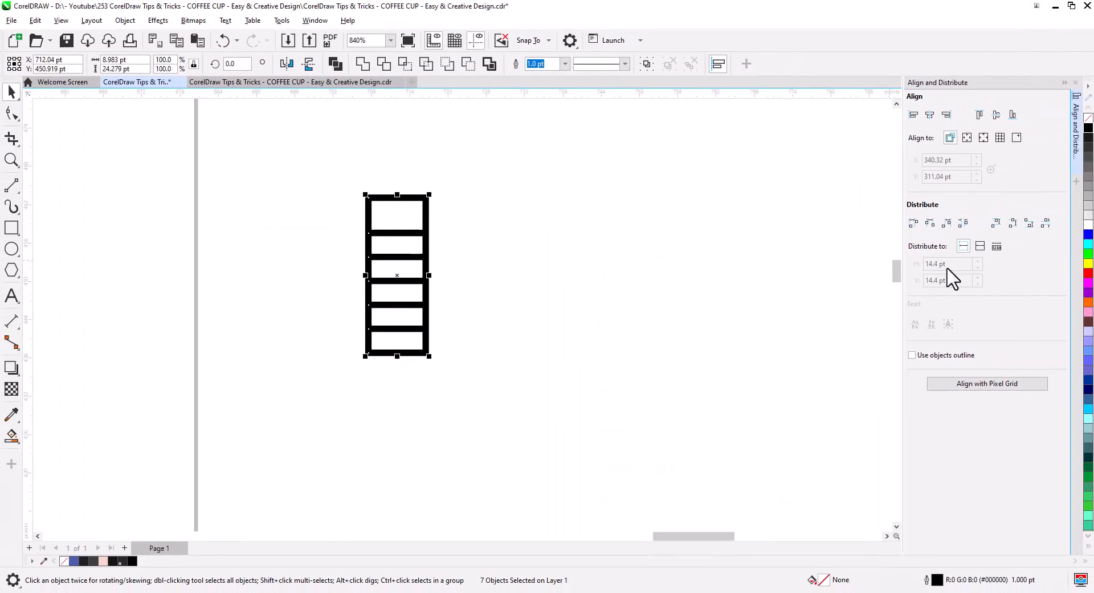
click(1020, 223)
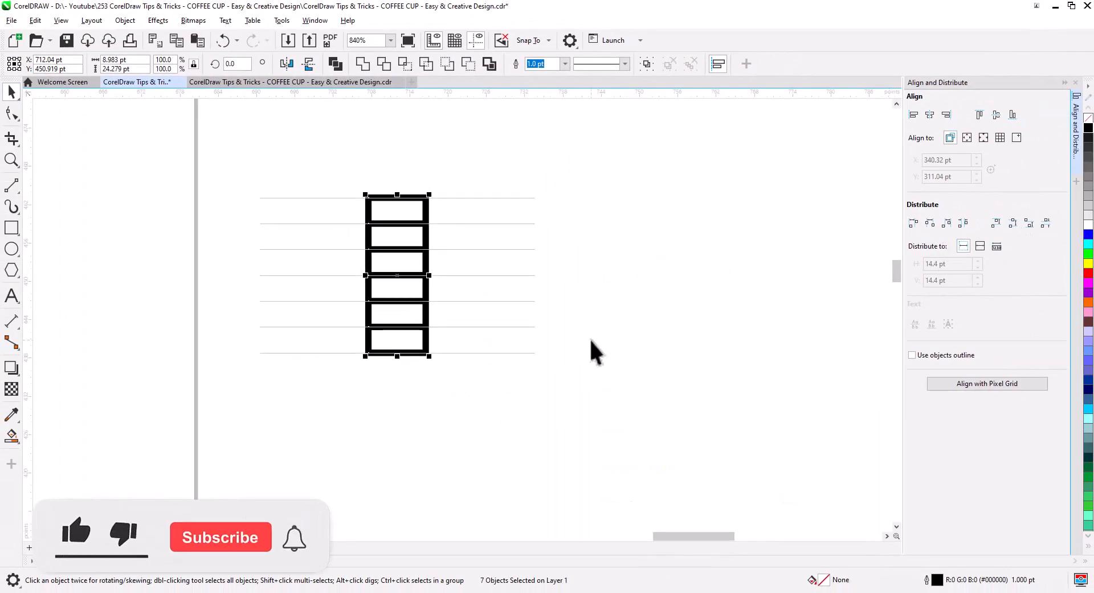
Delete the extra lines lying on the rectangle's top and bottom edges.
click(538, 247)
drag(326, 167, 449, 206)
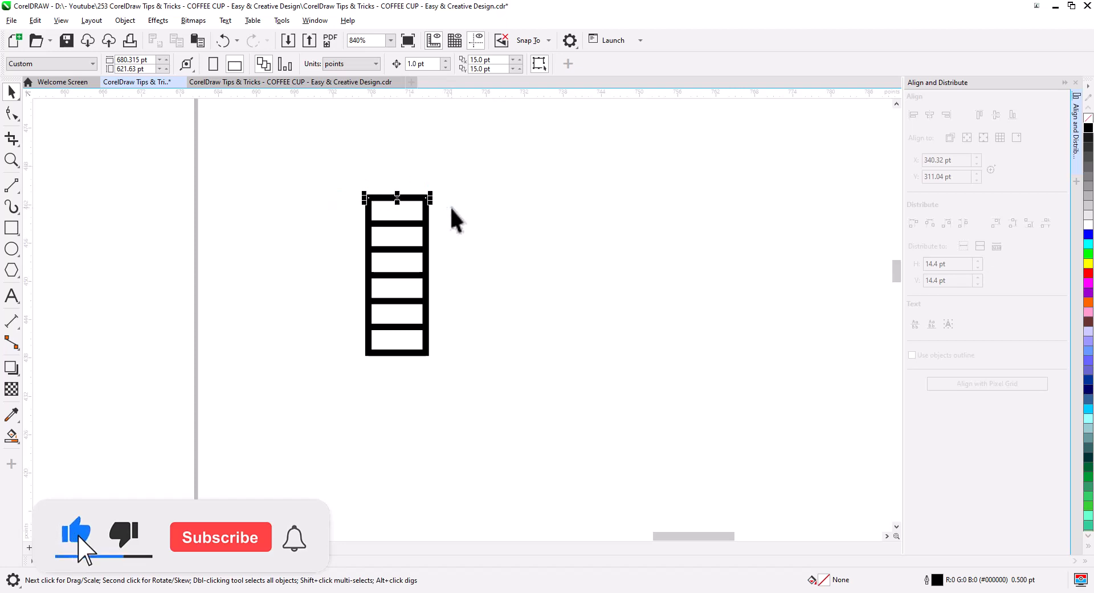
click(437, 265)
Skew the rectangle and its five lines so they slope down to the right, about 6.83 pt wide and 29.3 pt high.
drag(344, 336, 448, 191)
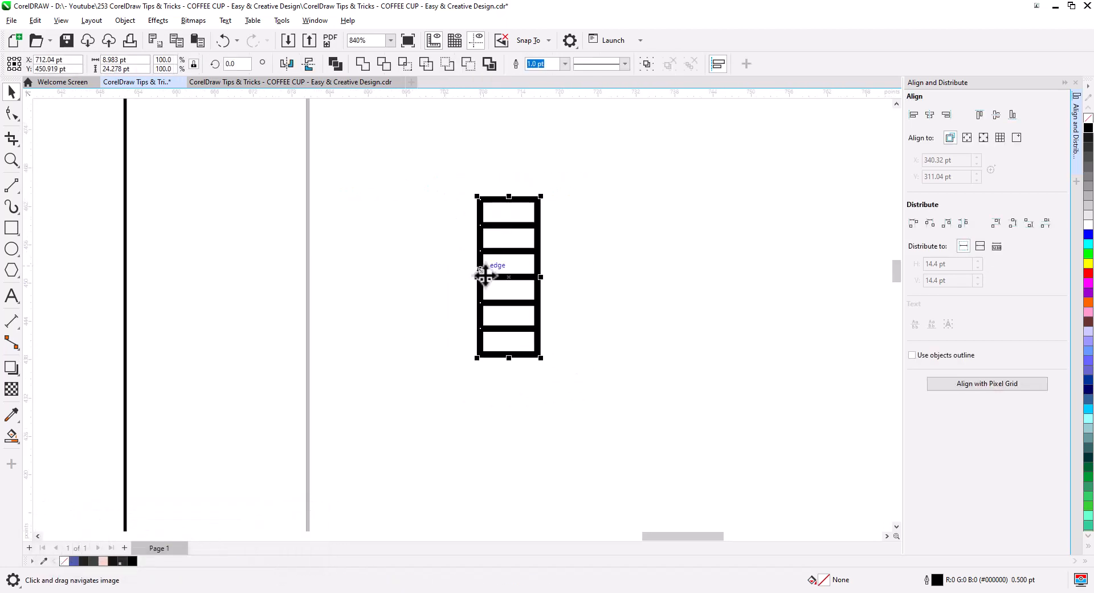
click(524, 278)
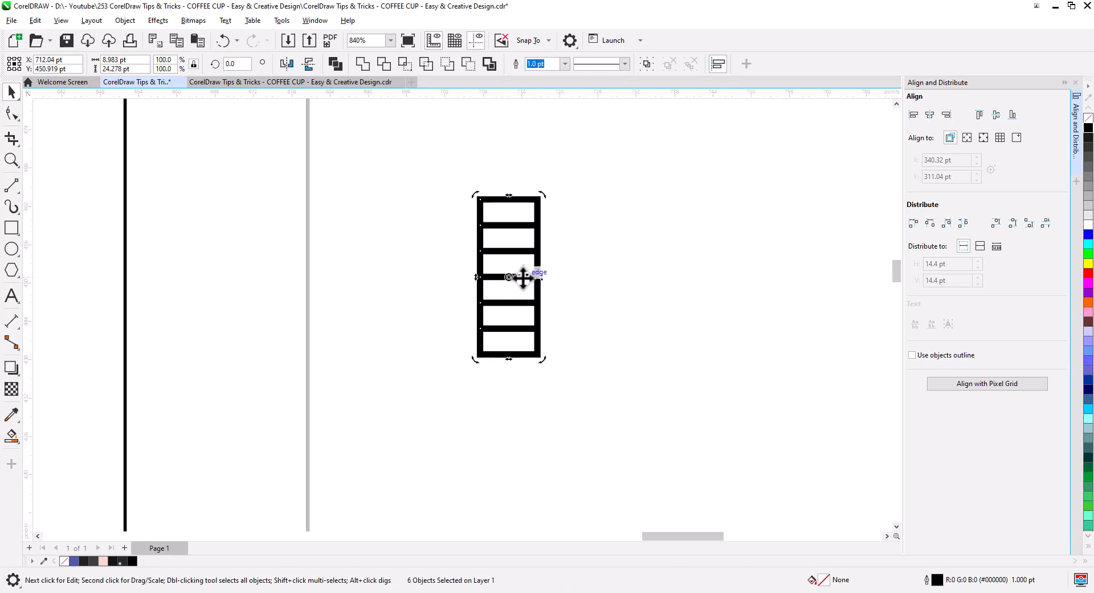
mouse_move(543, 280)
mouse_down()
mouse_move(542, 326)
mouse_move(529, 291)
mouse_up()
click(528, 308)
click(547, 303)
Convert the outlines of the skewed panel and its slanted lines to objects.
drag(451, 210, 383, 152)
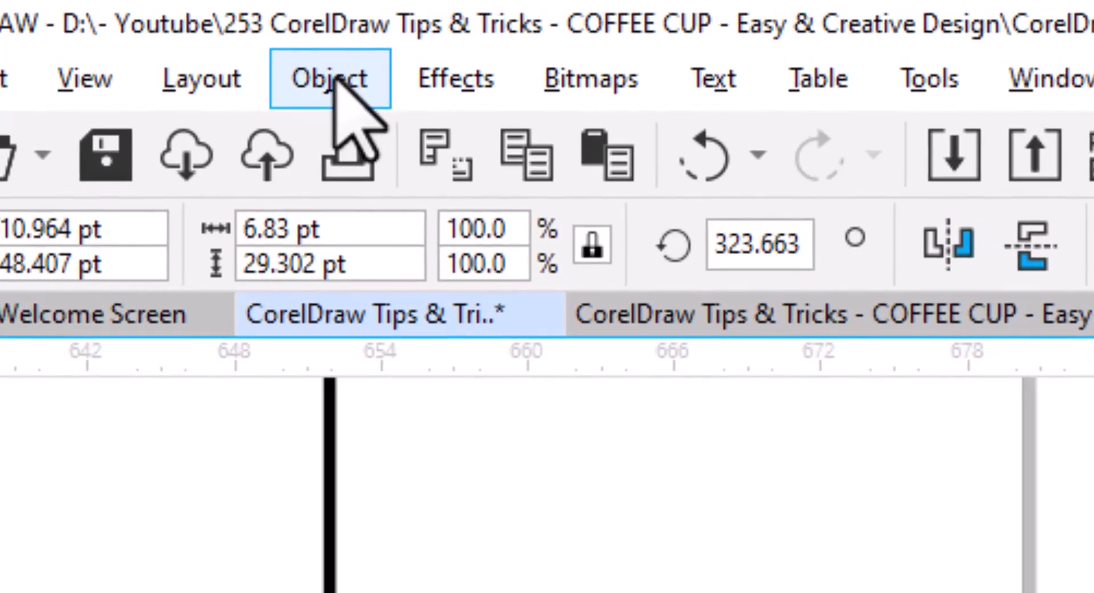
click(127, 21)
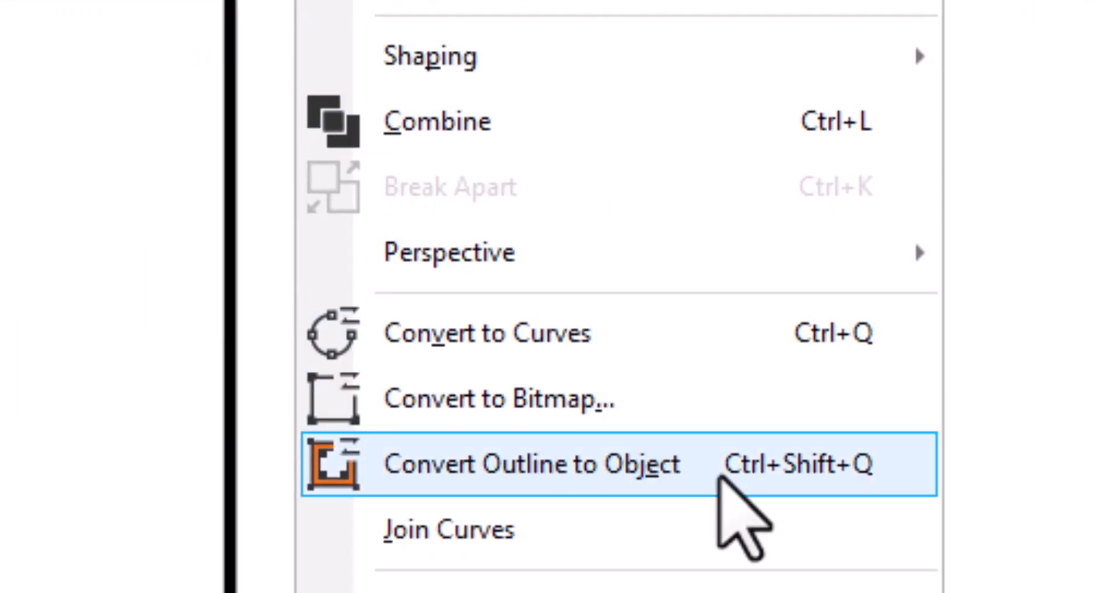
click(719, 478)
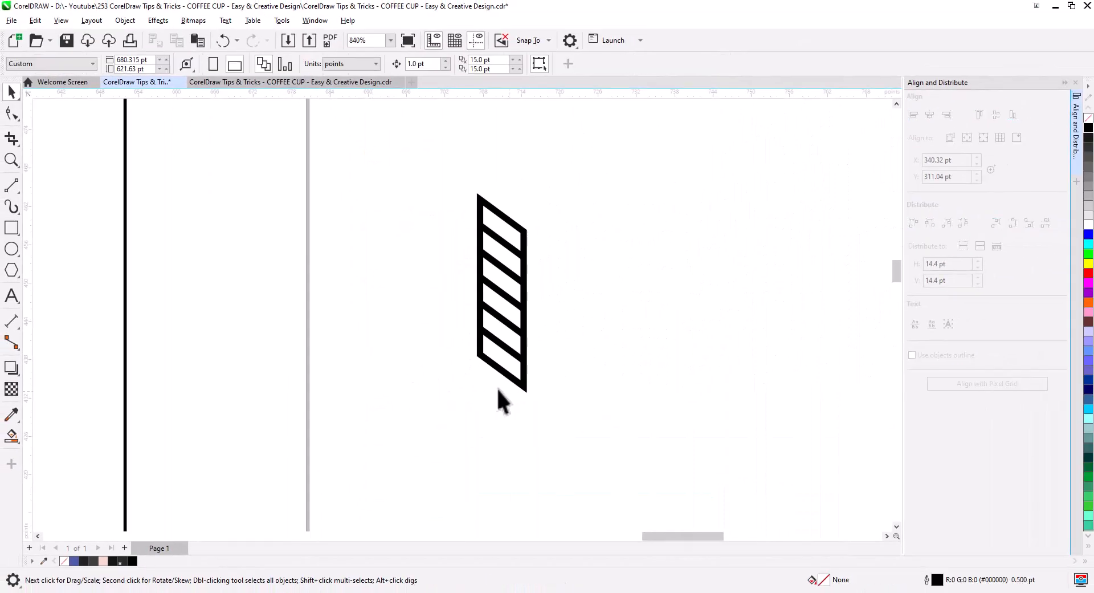
Mirror a copy of the slanted panel horizontally to its left to form a chevron pair.
drag(440, 228, 446, 231)
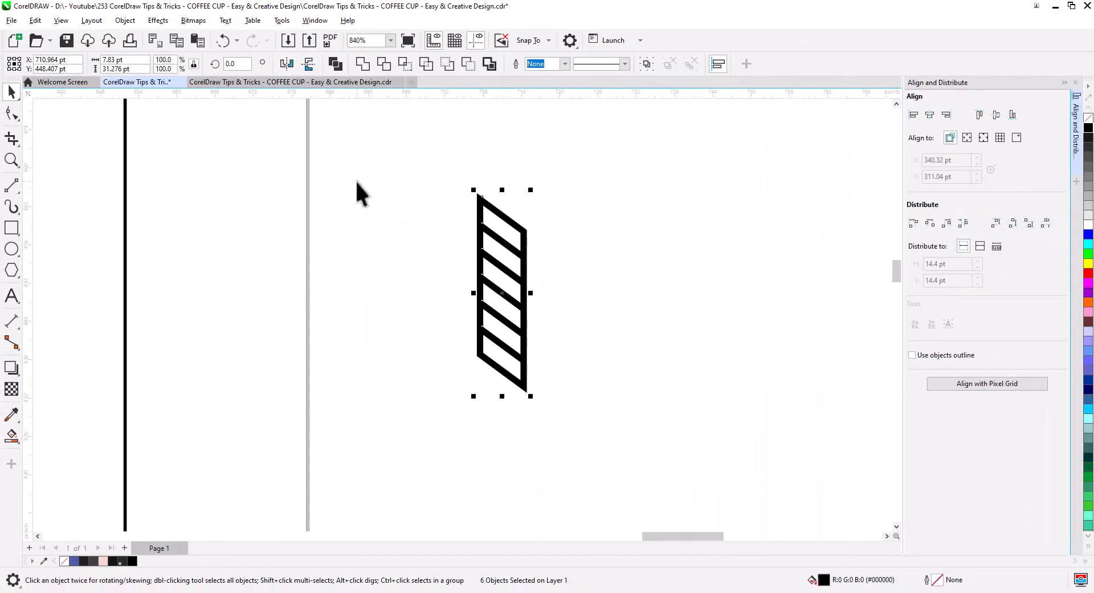
click(197, 42)
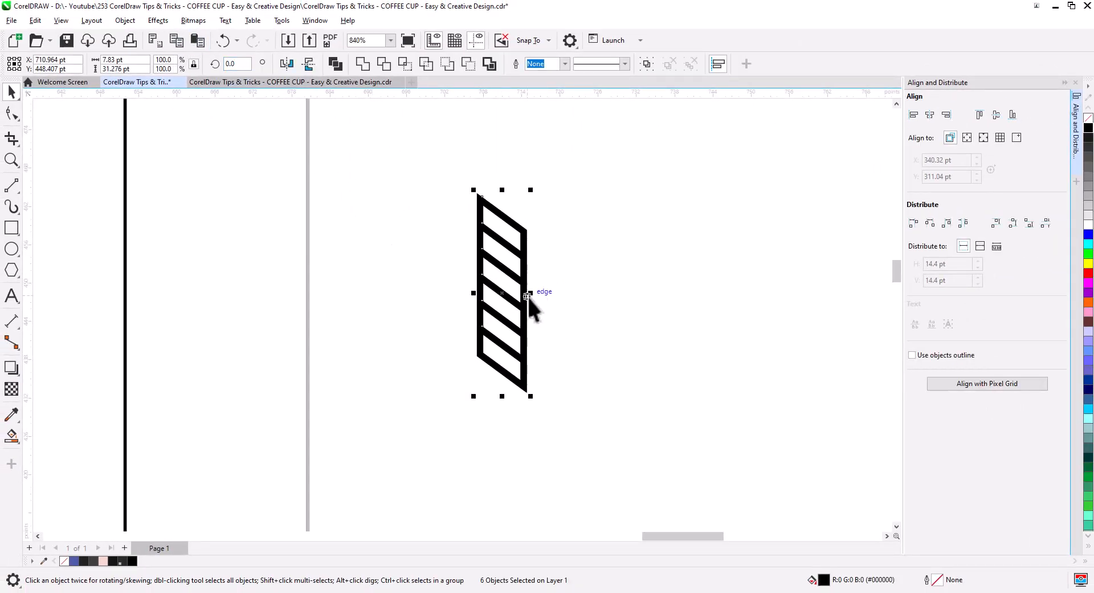
mouse_move(530, 293)
mouse_down()
mouse_move(464, 293)
mouse_move(472, 324)
mouse_up()
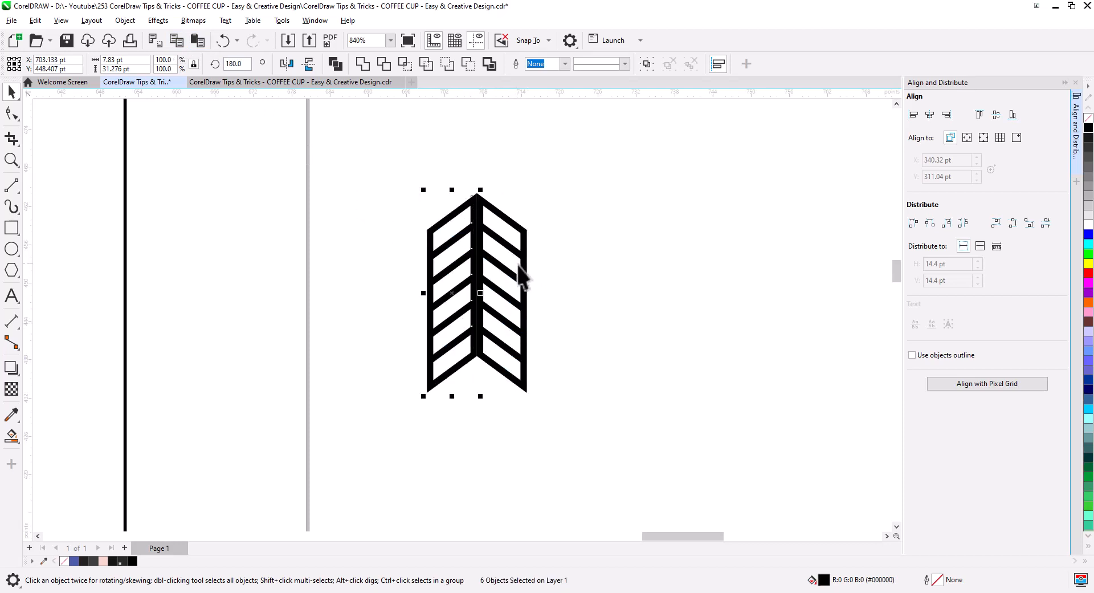
Copy the whole chevron pair directly to its right so the two pairs share an edge.
scroll(492, 291, down, 1)
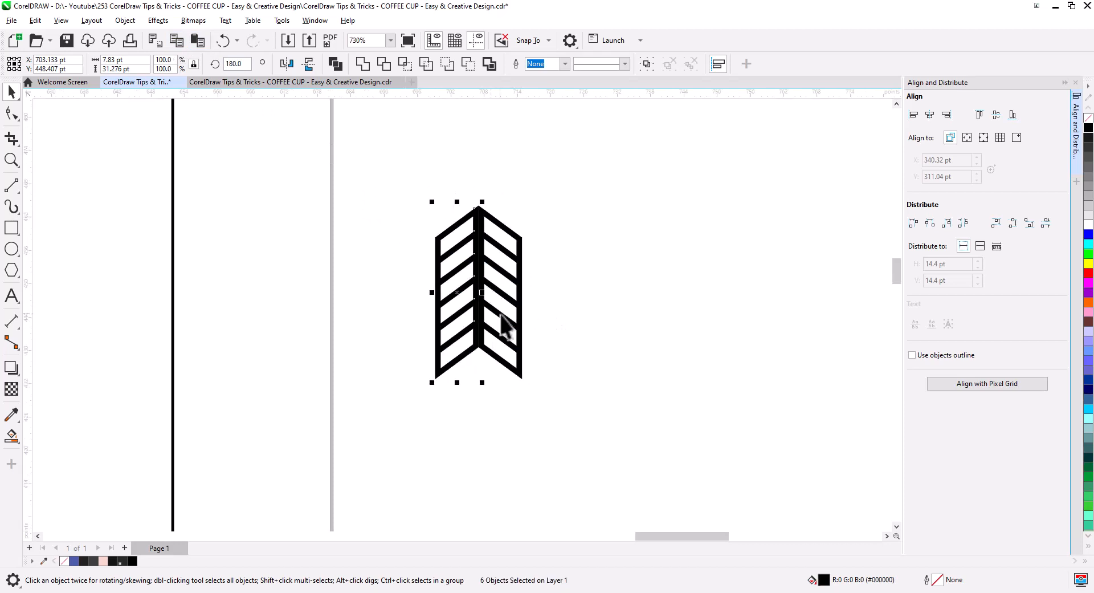
drag(504, 322, 475, 283)
drag(567, 389, 371, 137)
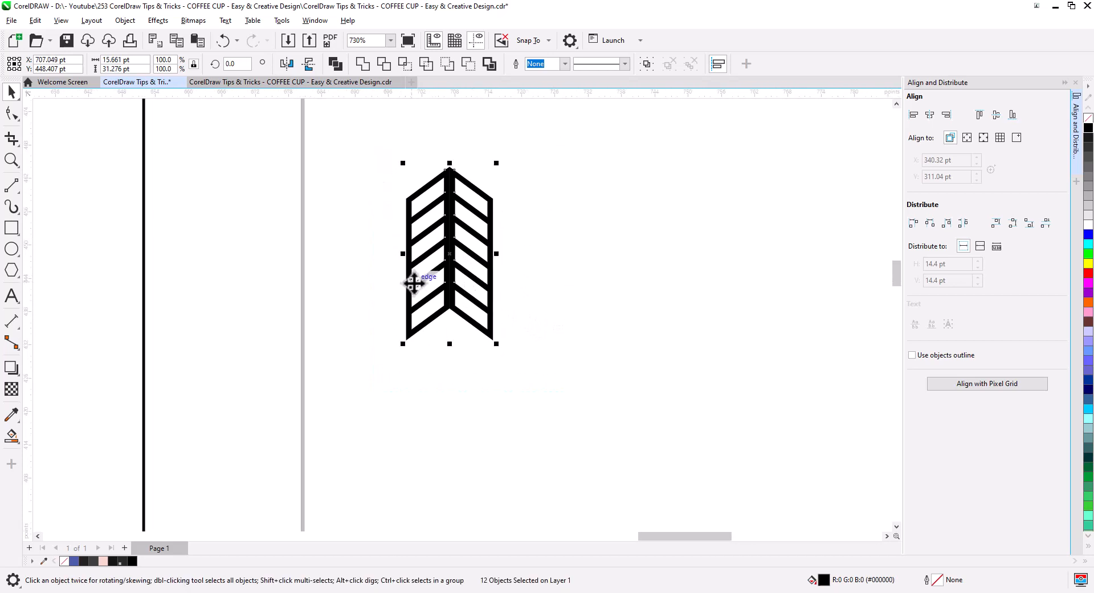
drag(407, 274, 496, 275)
click(525, 234)
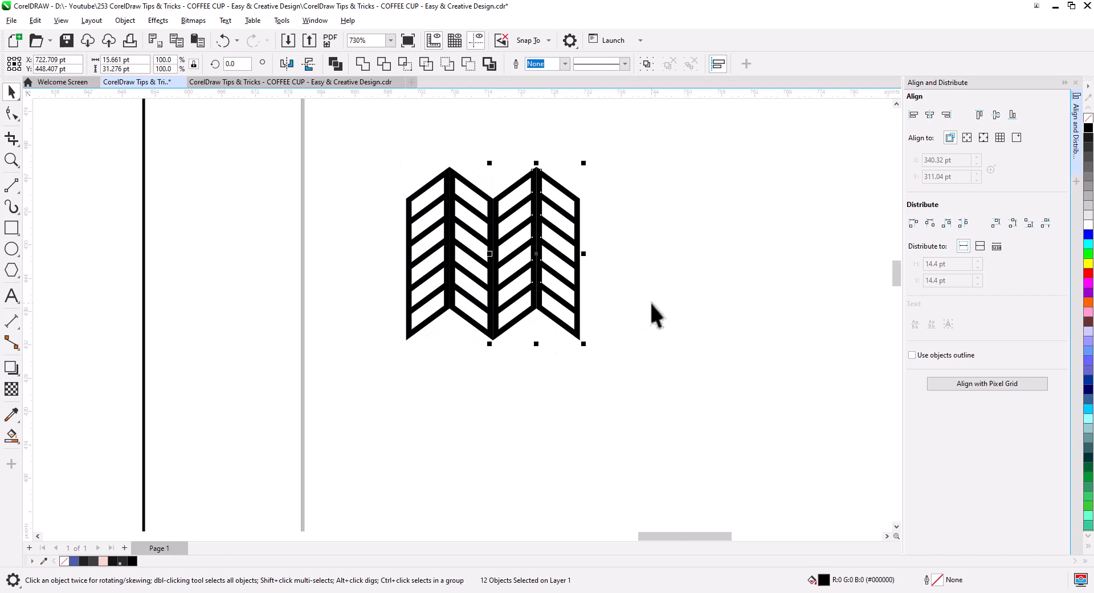
Delete the slanted lines inside both panels of the copied pair, keeping only the panel frames.
drag(621, 366, 581, 322)
drag(519, 194, 462, 188)
key(Delete)
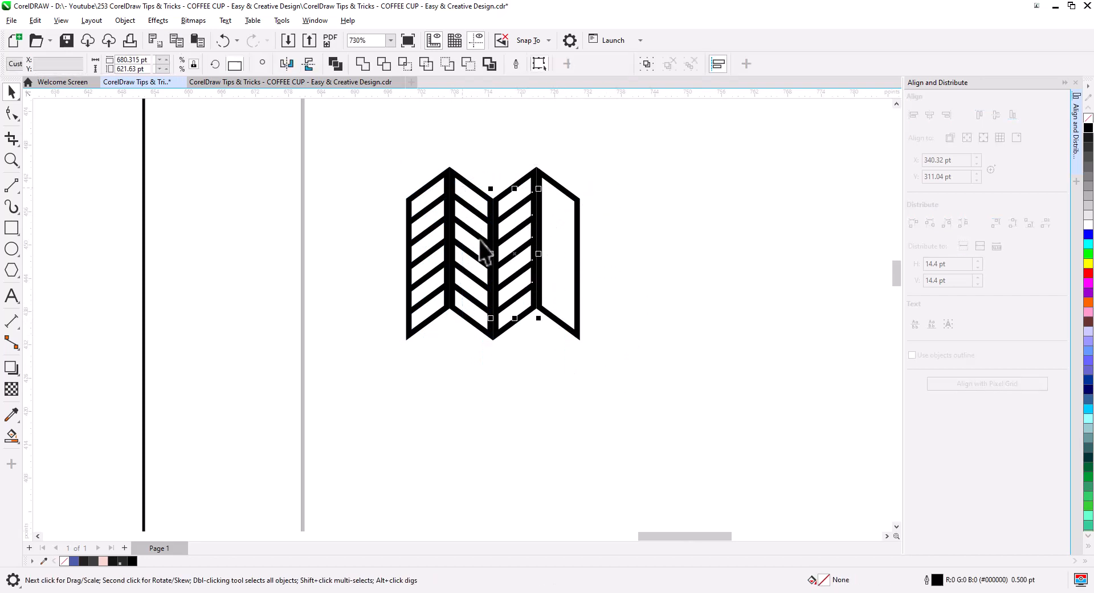
key(Delete)
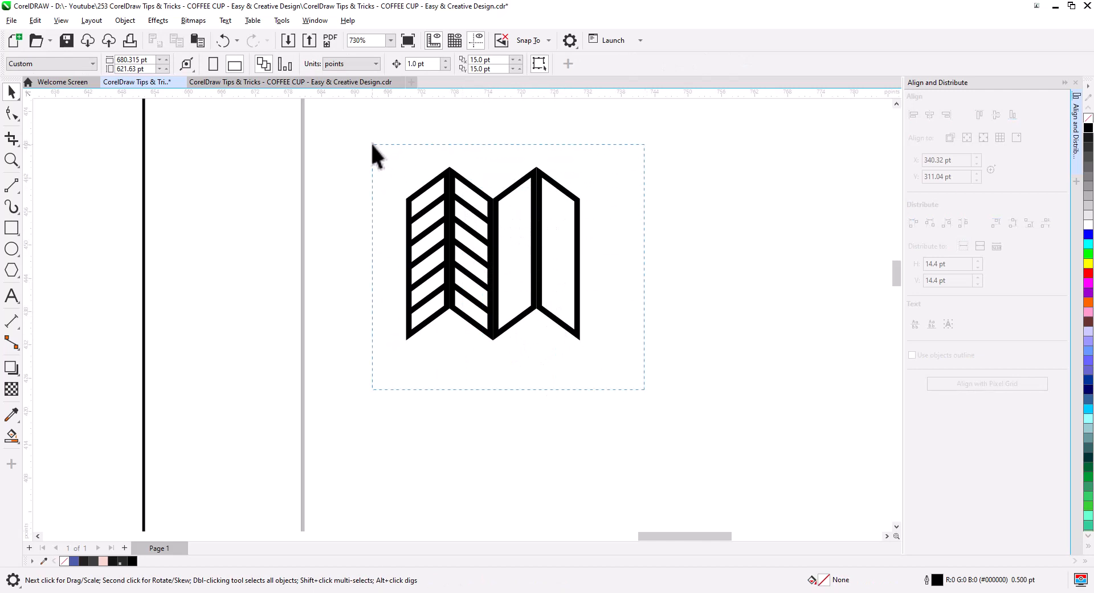
Group the four-panel pattern and place a copy of the group directly to its right.
drag(373, 145, 371, 147)
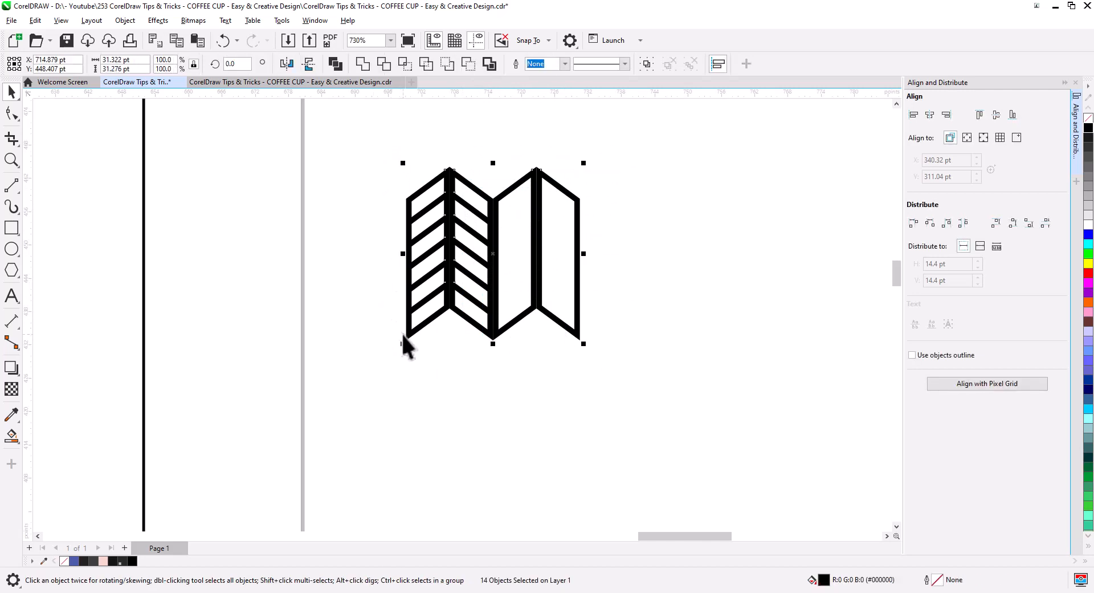
key(ctrl+g)
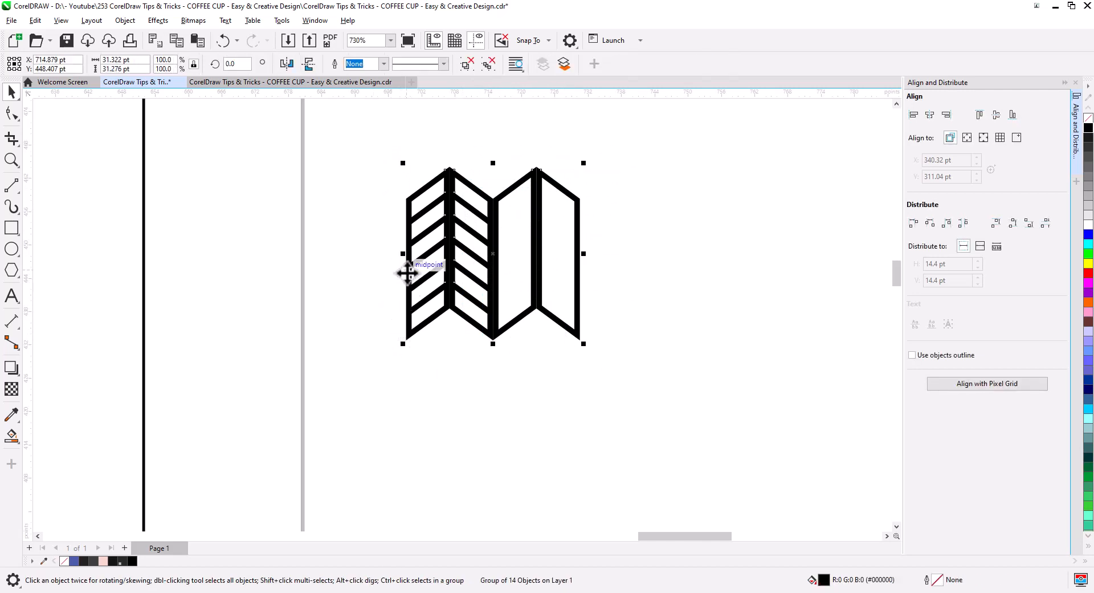
drag(407, 272, 581, 207)
click(607, 233)
Duplicate the copied pattern group ten more times to the right with the same spacing to form a long strip.
scroll(473, 308, down, 2)
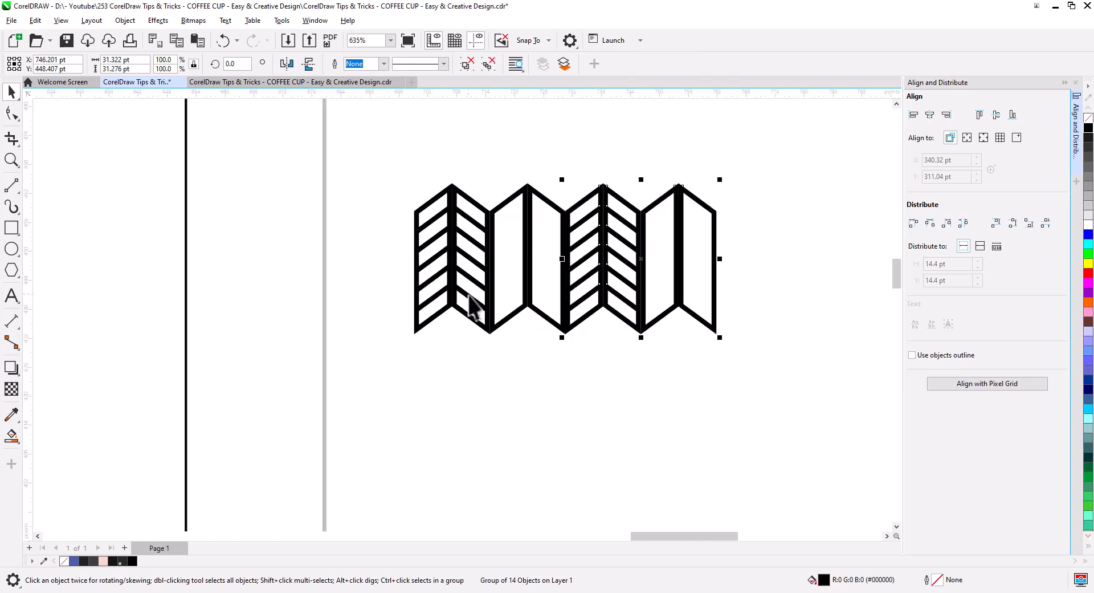
scroll(492, 321, down, 1)
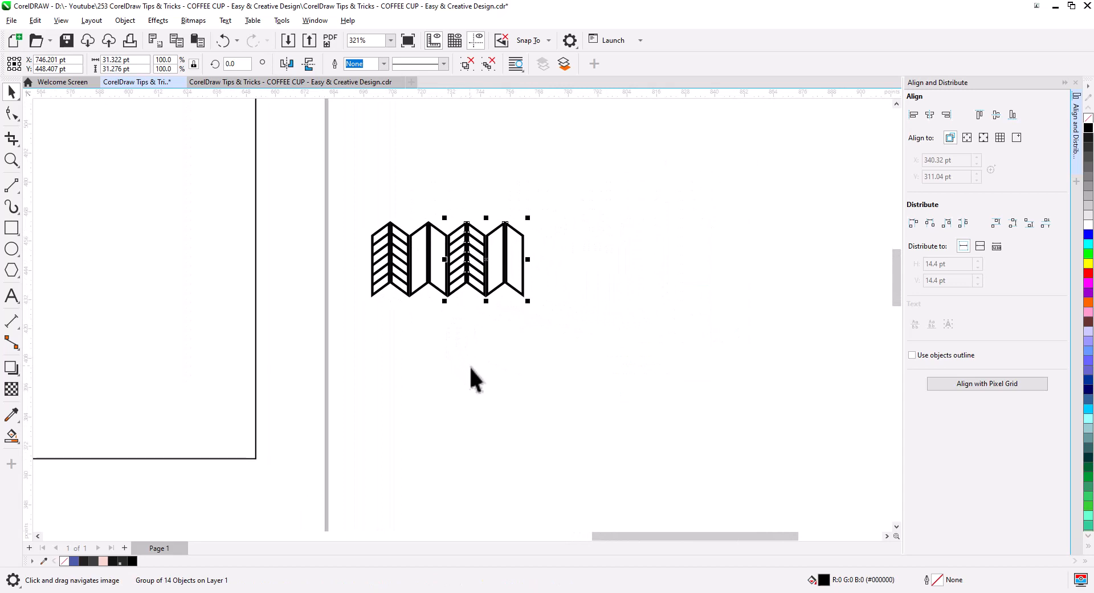
key(ctrl+d)
key(ctrl+d)
key(ctrl+d)
key(ctrl+d)
key(ctrl+d)
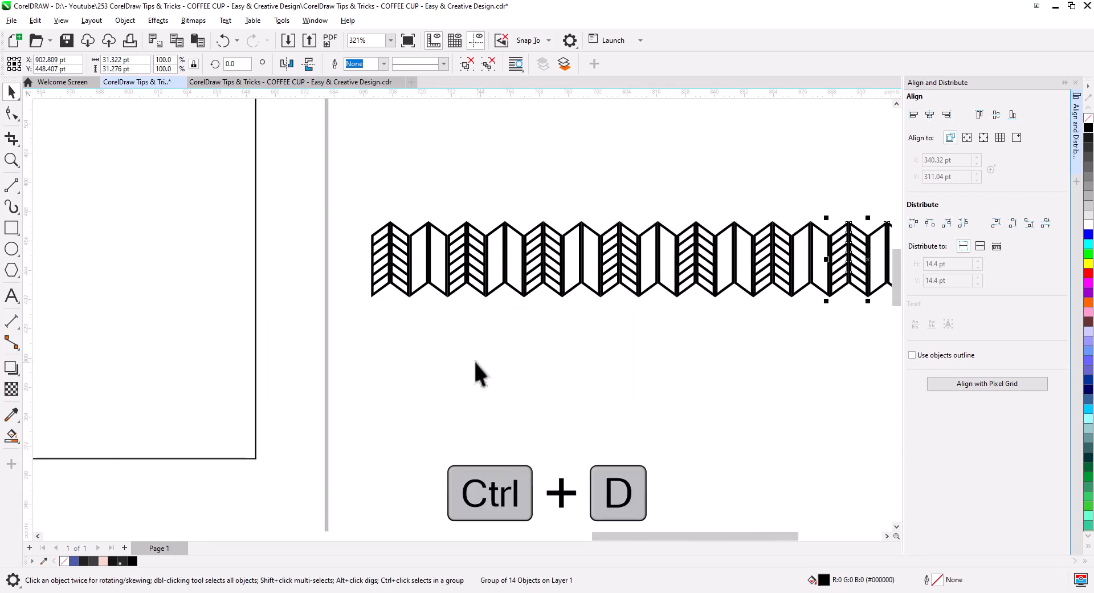
scroll(480, 376, down, 2)
key(ctrl+d)
key(ctrl+d)
key(ctrl+d)
key(ctrl+d)
key(ctrl+d)
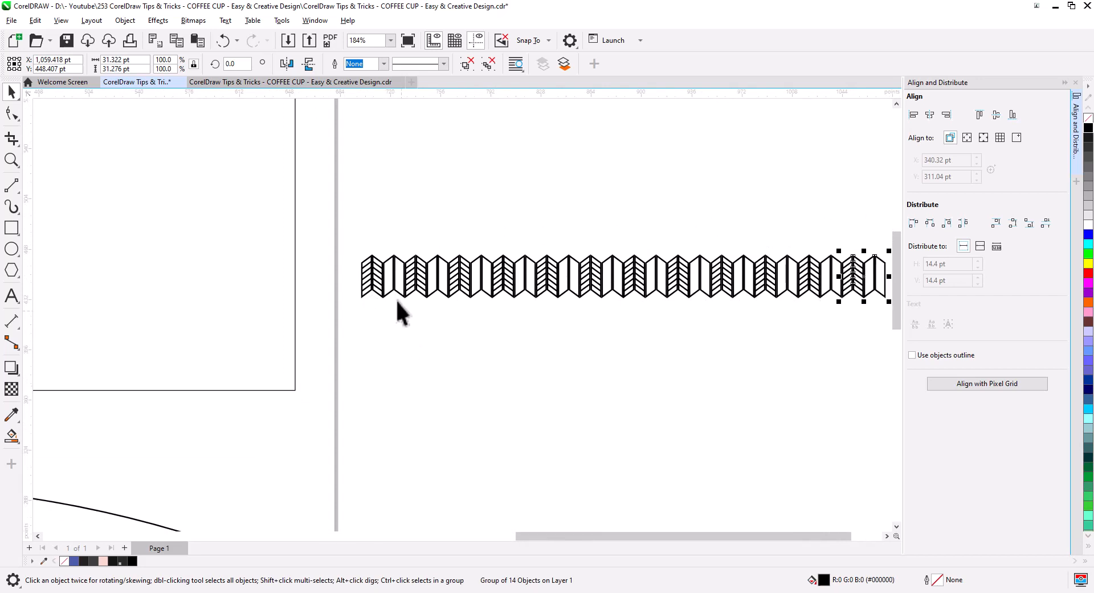
Group the twelve pattern units and move the strip so its peaks meet the large rectangle's top edge near the right corner.
drag(885, 366, 886, 368)
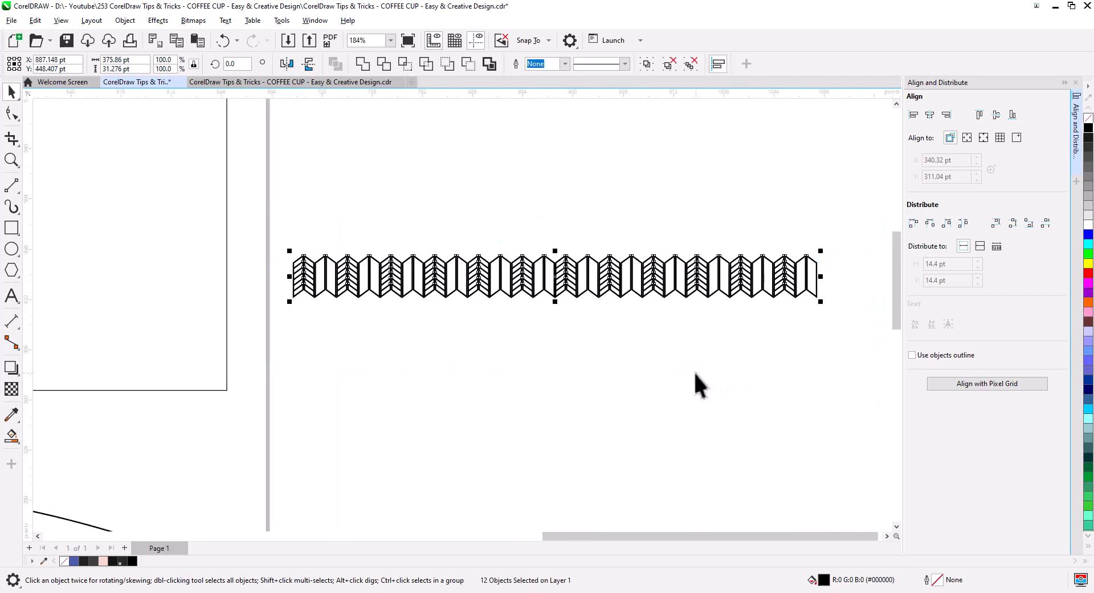
key(ctrl+g)
drag(426, 328, 714, 454)
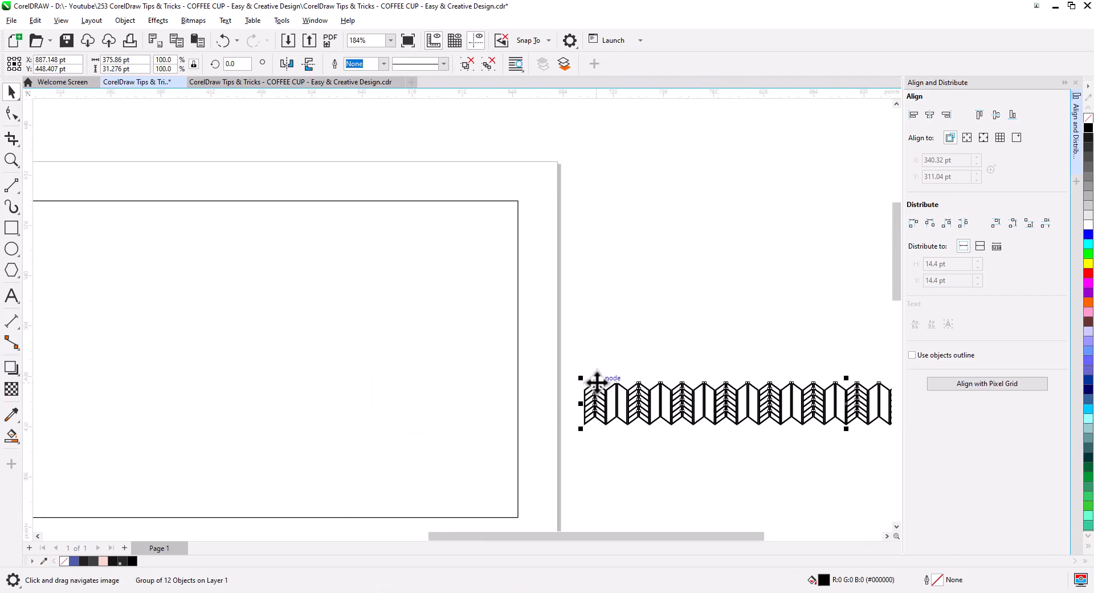
drag(597, 381, 494, 202)
scroll(493, 225, up, 5)
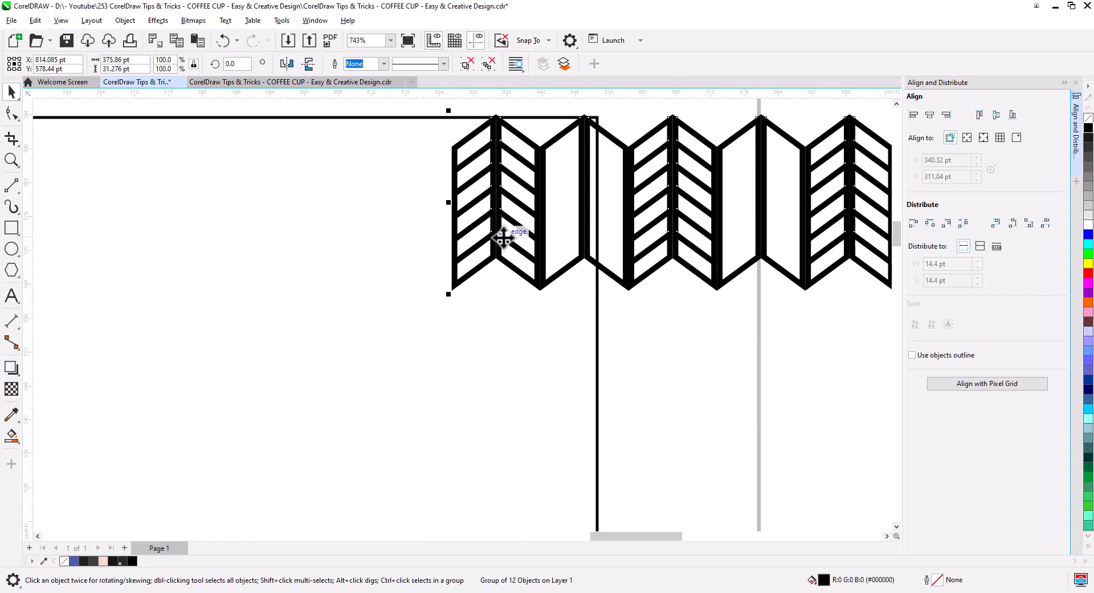
scroll(497, 215, up, 2)
drag(504, 181, 496, 388)
scroll(480, 276, up, 1)
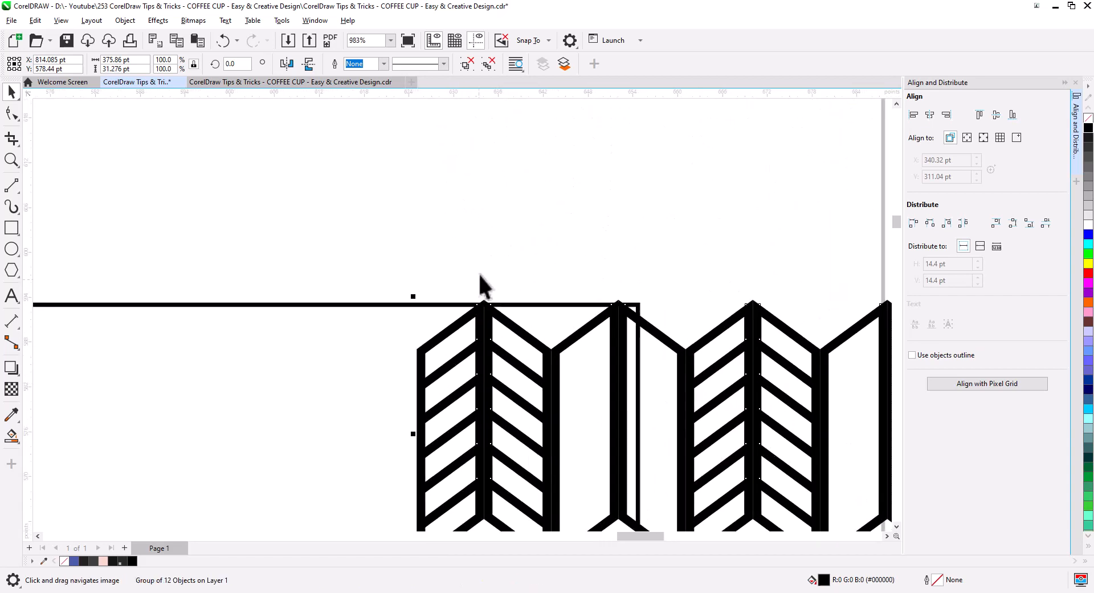
Nudge the pattern strip down so its peaks sit just below the top line of the large rectangle.
scroll(482, 283, up, 3)
drag(489, 337, 489, 345)
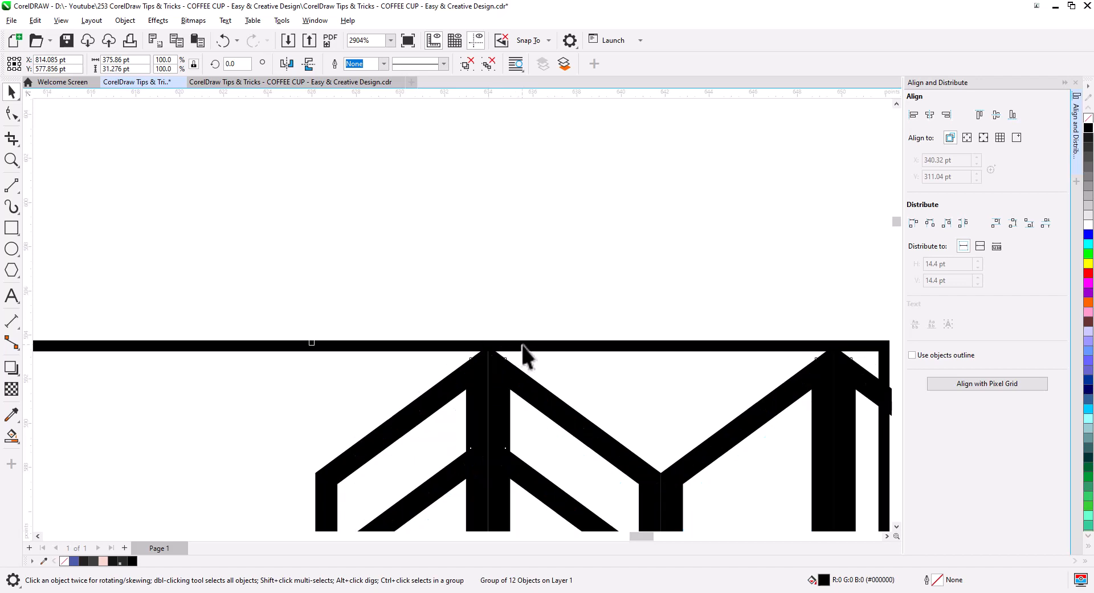
scroll(530, 351, down, 4)
drag(562, 430, 488, 274)
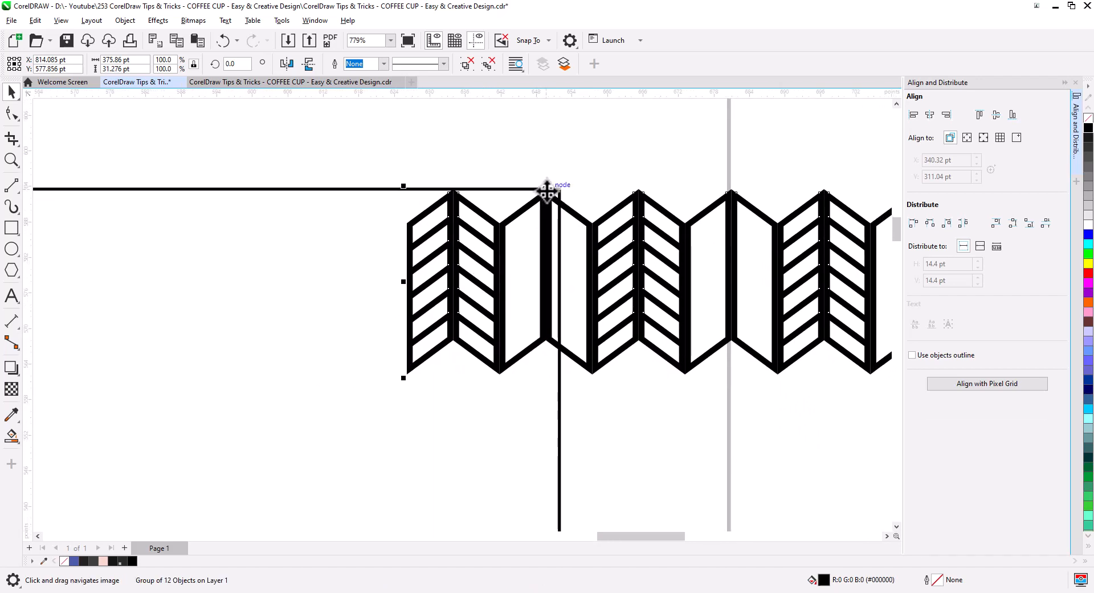
Place a copy of the strip directly below it, shifted left by one peak so the zigzag edges interlock.
drag(547, 189, 454, 342)
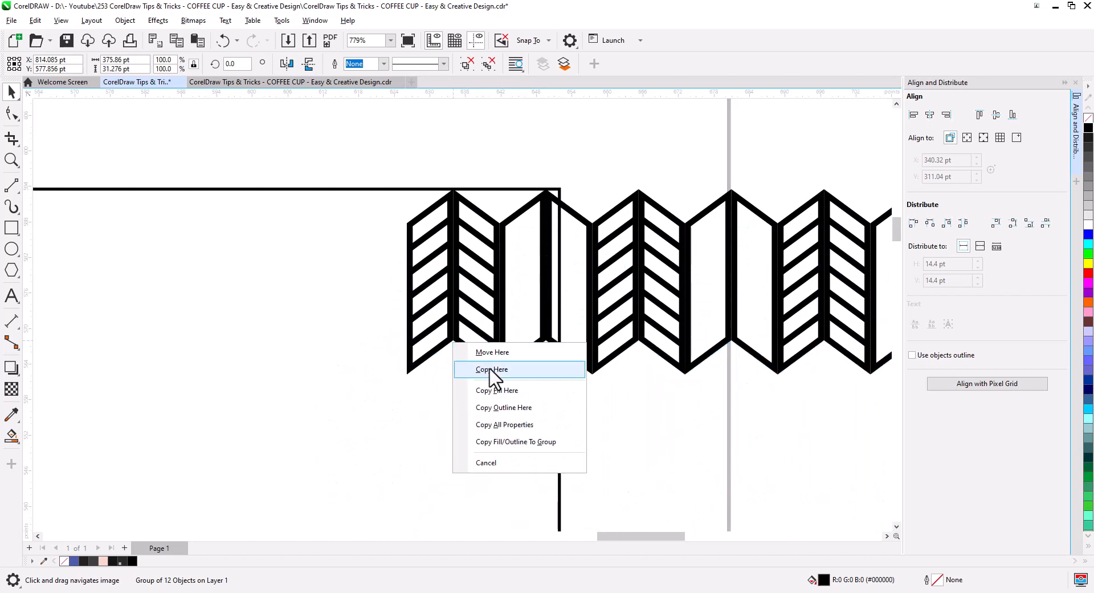
click(499, 369)
click(525, 194)
scroll(513, 273, down, 5)
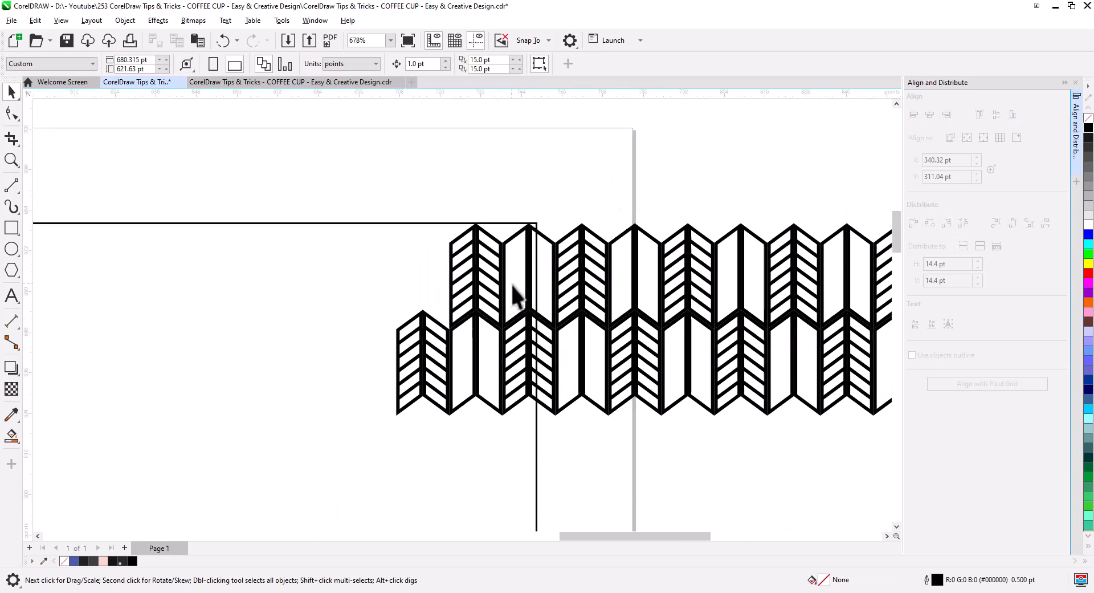
Group the two strips and place a copy of the two-row group directly below so the rows interlock.
scroll(431, 294, down, 3)
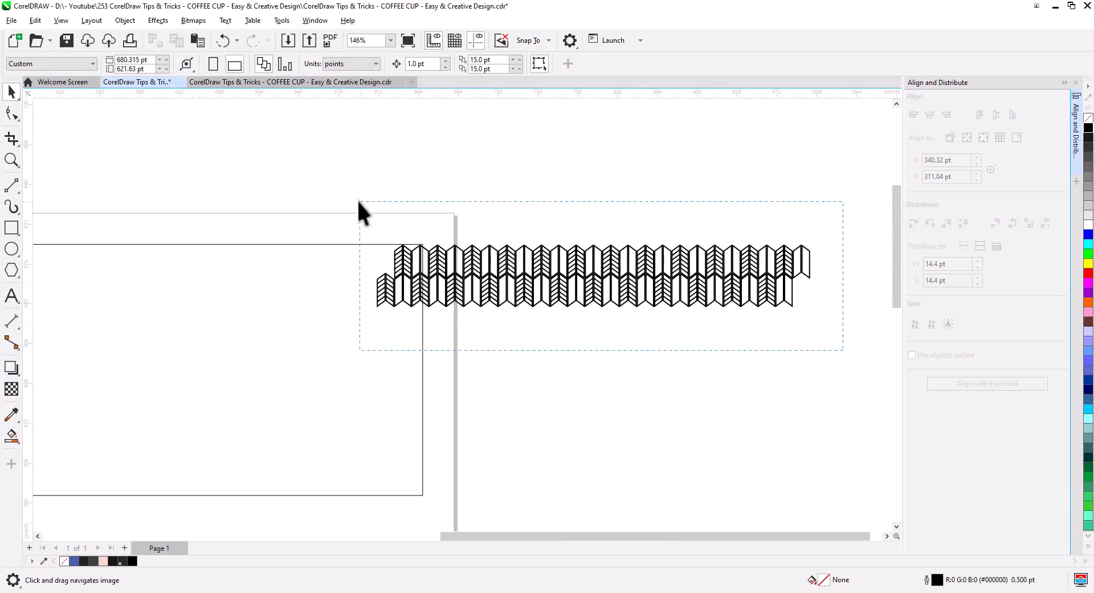
drag(359, 201, 349, 196)
key(ctrl+g)
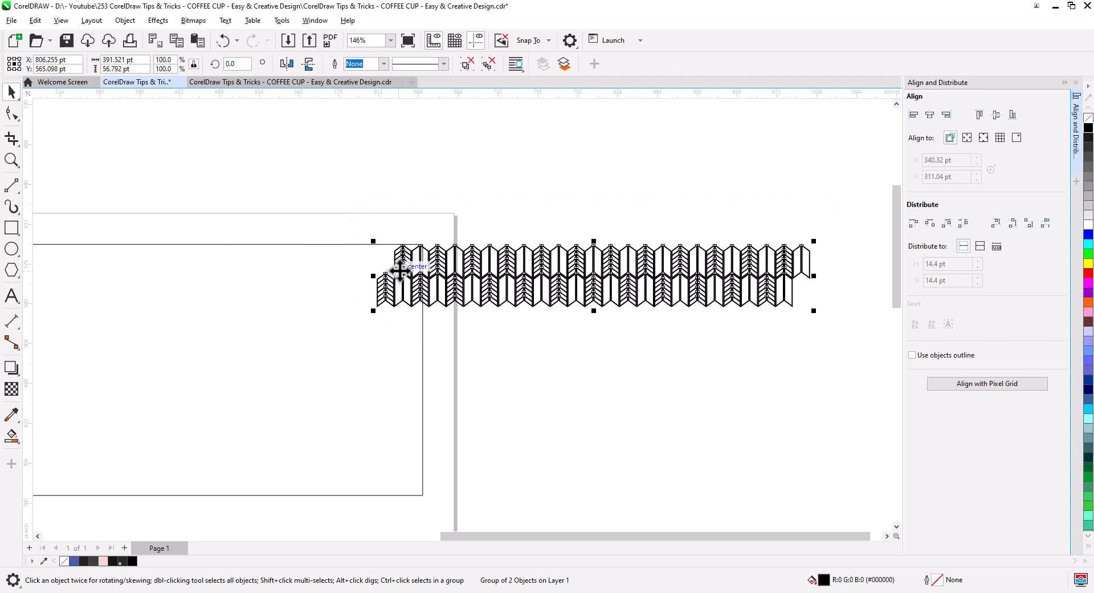
scroll(399, 271, up, 7)
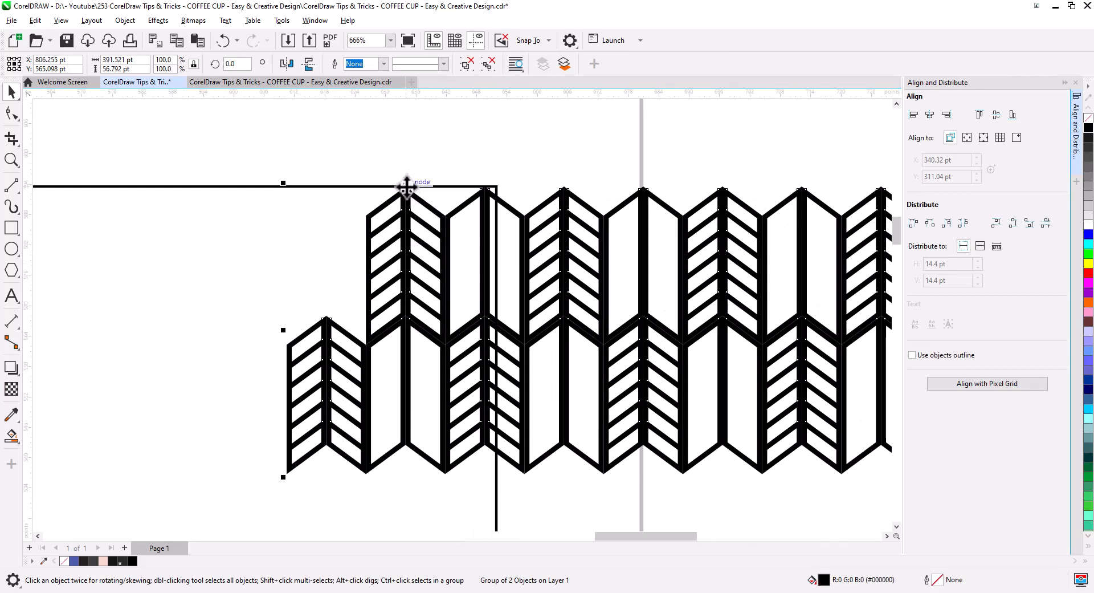
drag(405, 185, 404, 445)
click(435, 471)
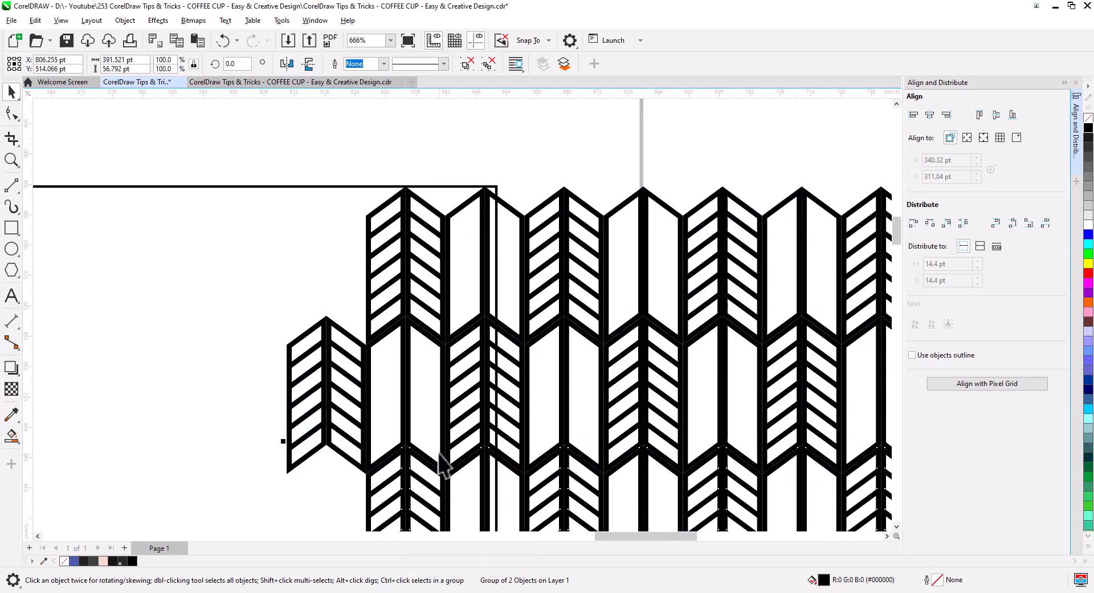
scroll(477, 484, down, 1)
scroll(478, 485, down, 4)
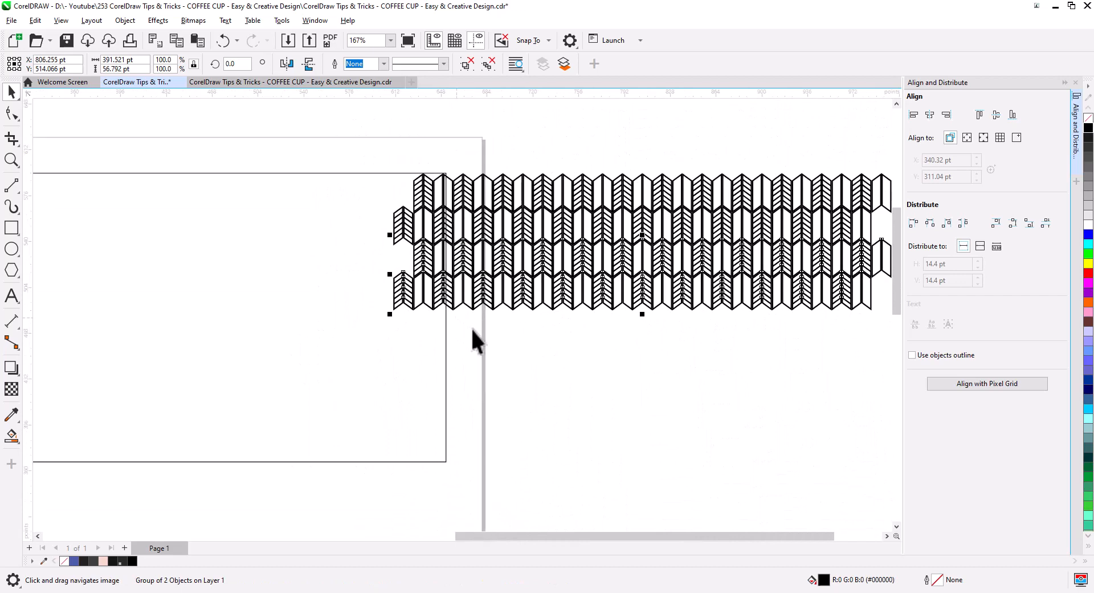
Duplicate the two-row group three more times downward with the same spacing.
key(ctrl+d)
key(ctrl+d)
key(ctrl+d)
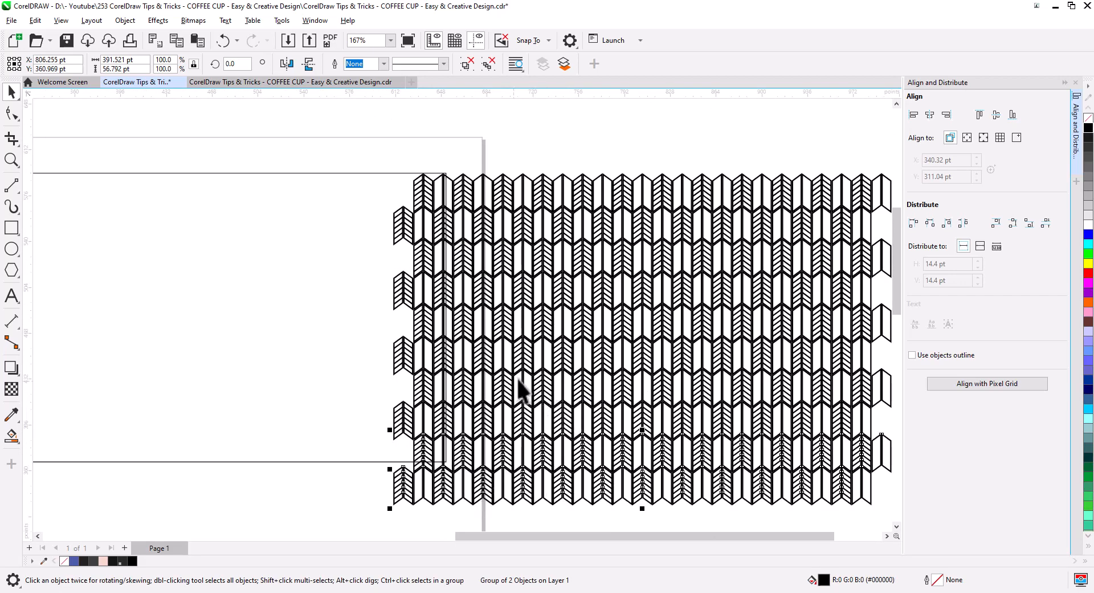
Scale all five row groups together to about 338 by 225 pt to fit the rectangle's height, and group them.
scroll(519, 365, down, 2)
drag(776, 459, 398, 203)
scroll(501, 325, up, 2)
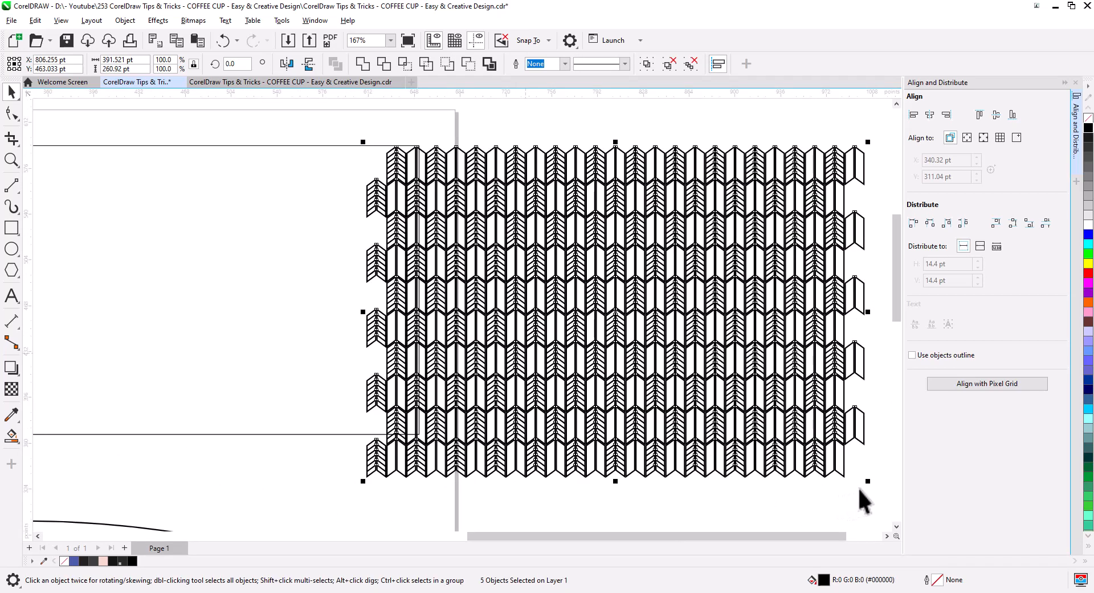
drag(869, 484, 804, 461)
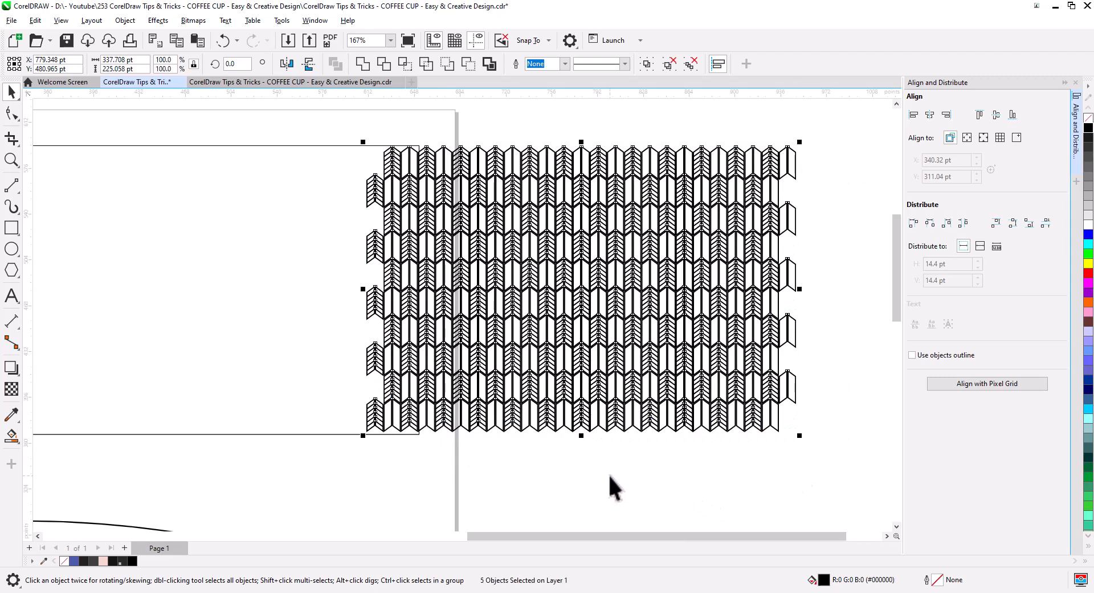
key(ctrl+g)
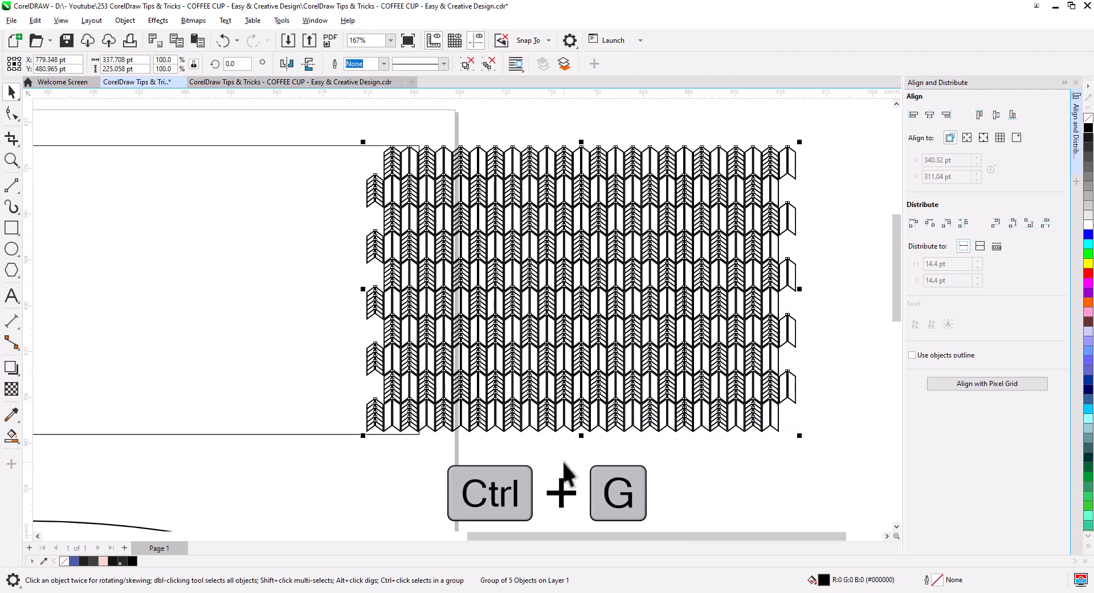
Align the pattern block vertically to the centre of the large rectangle and move it horizontally right, off the page.
shift+click(342, 350)
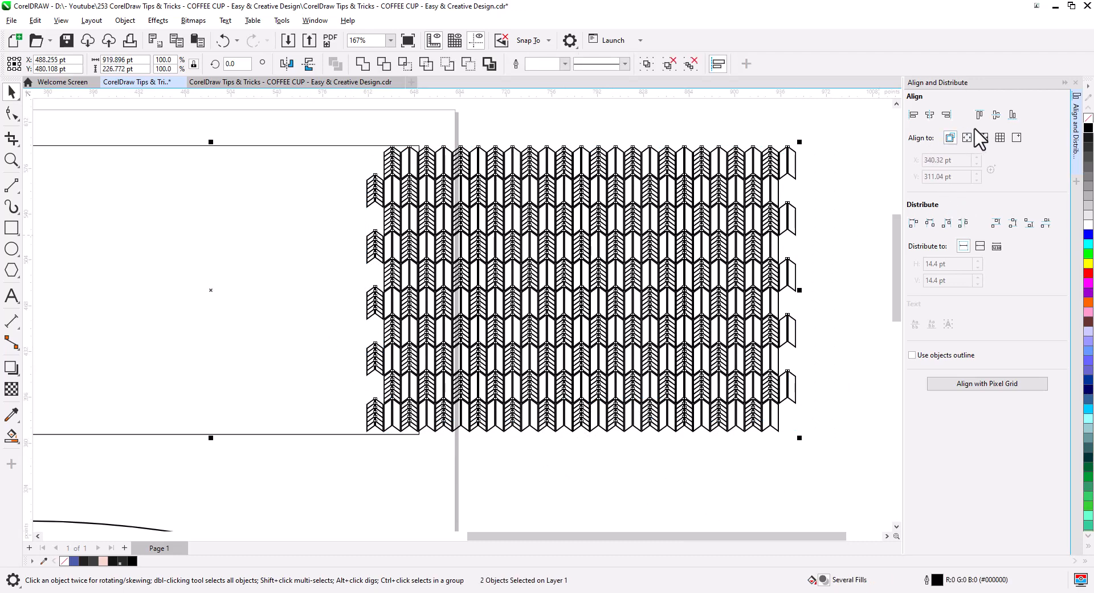
click(835, 206)
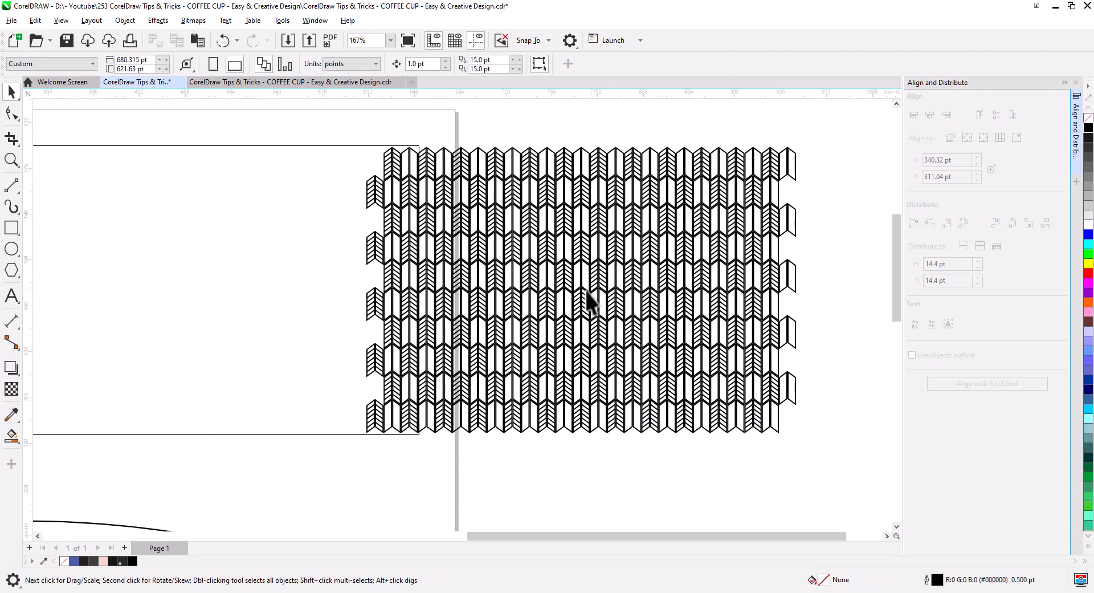
drag(480, 258, 707, 259)
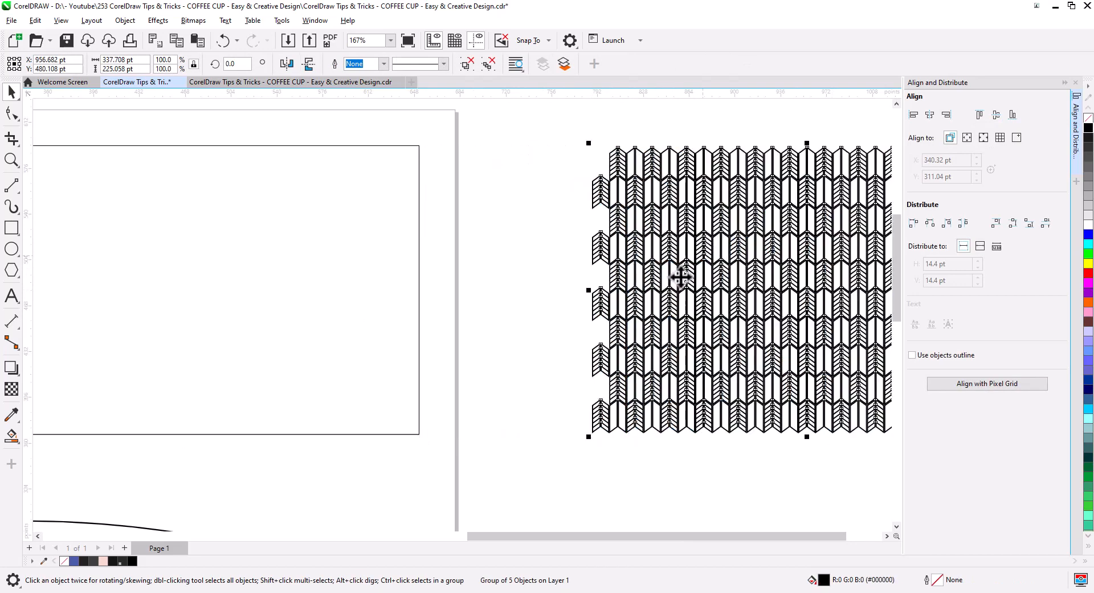
Draw a circle about 451 pt in diameter, centred on the large rectangle's lower-right corner and reaching its top edge.
click(397, 300)
scroll(366, 234, down, 2)
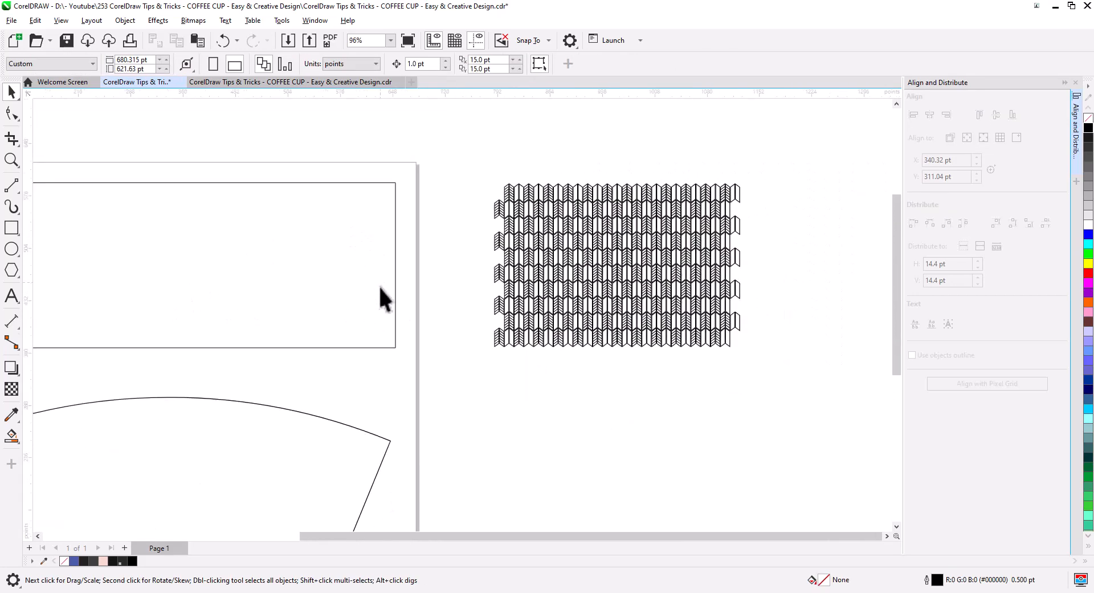
drag(377, 339, 428, 304)
click(12, 249)
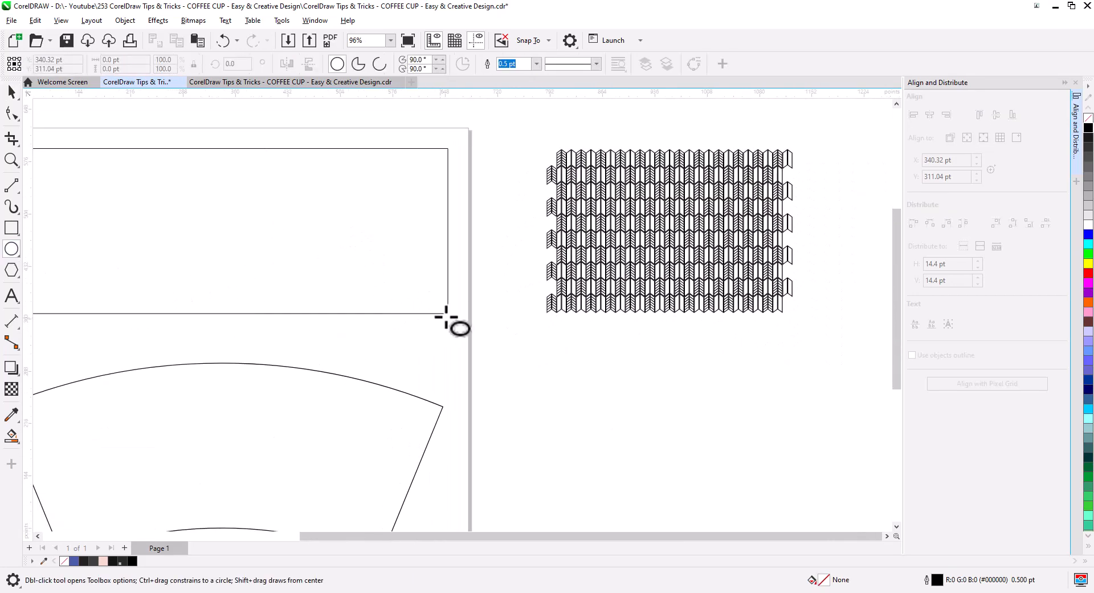
drag(449, 323, 615, 438)
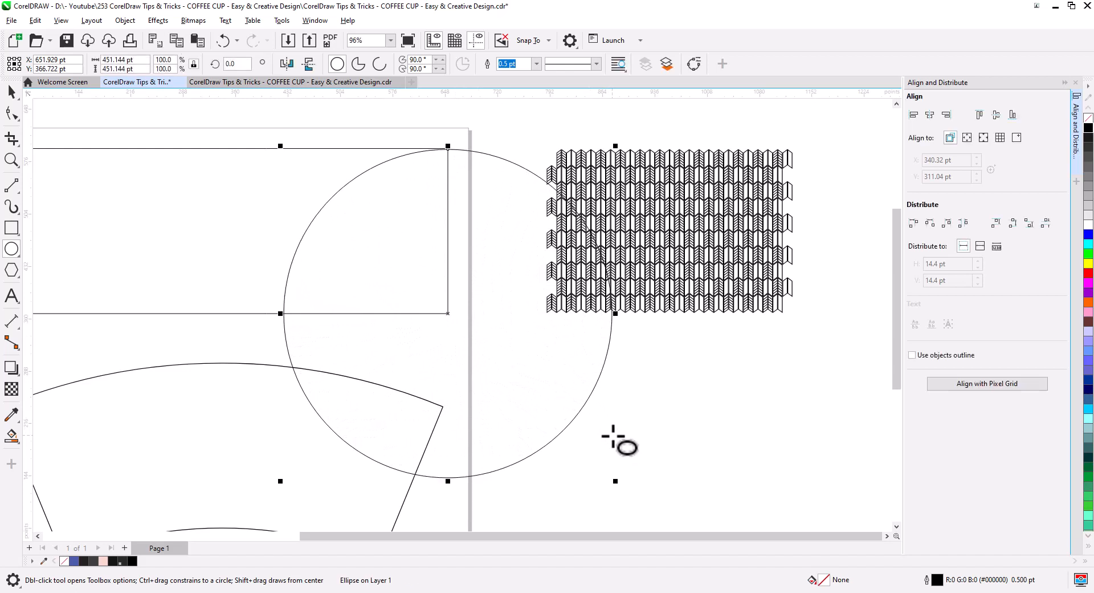
key(space)
click(483, 113)
Move the pattern block left over the circle's left edge and place a copy of it against its right side.
click(550, 200)
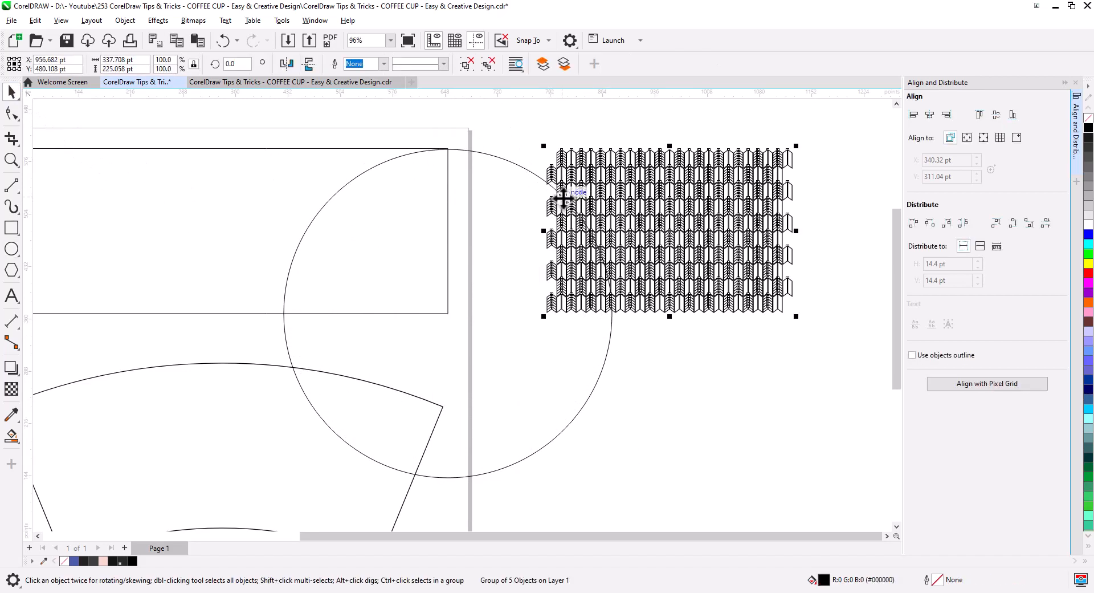
drag(548, 177, 270, 201)
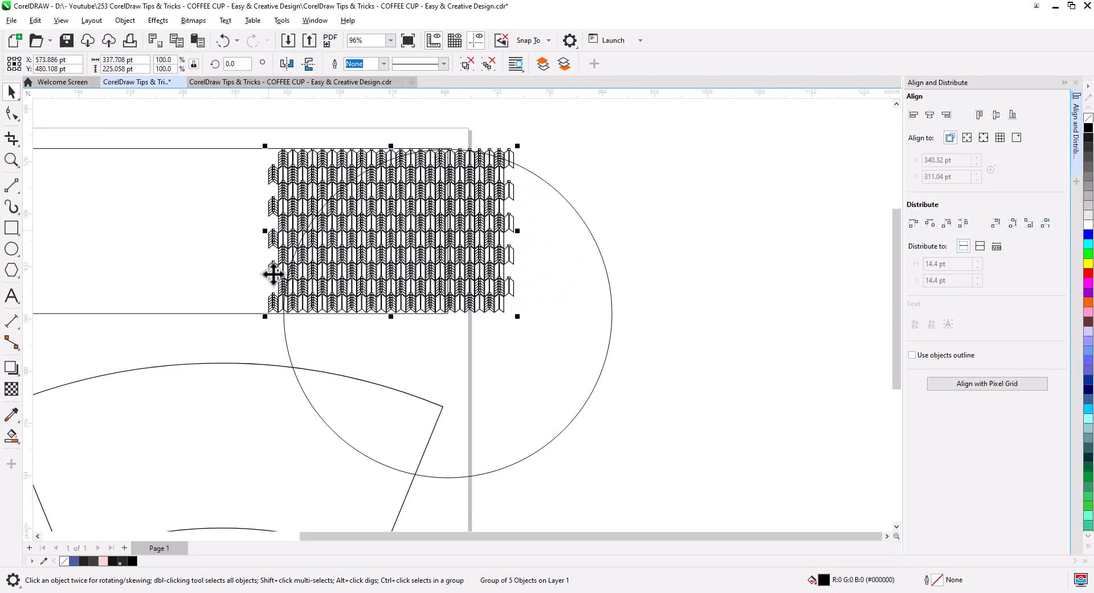
scroll(308, 283, up, 5)
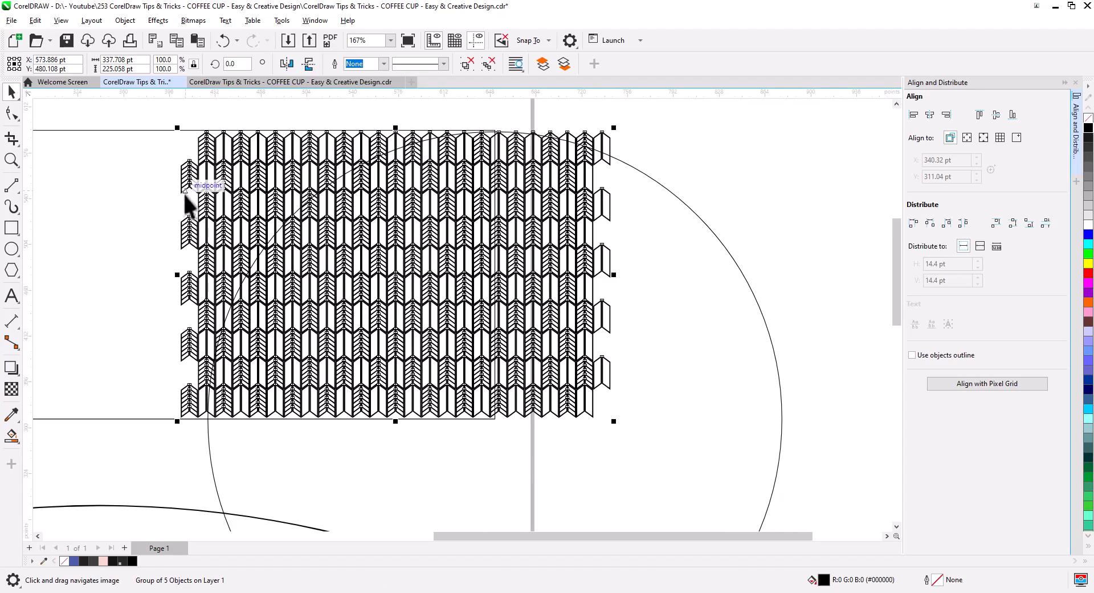
drag(182, 196, 597, 196)
click(621, 223)
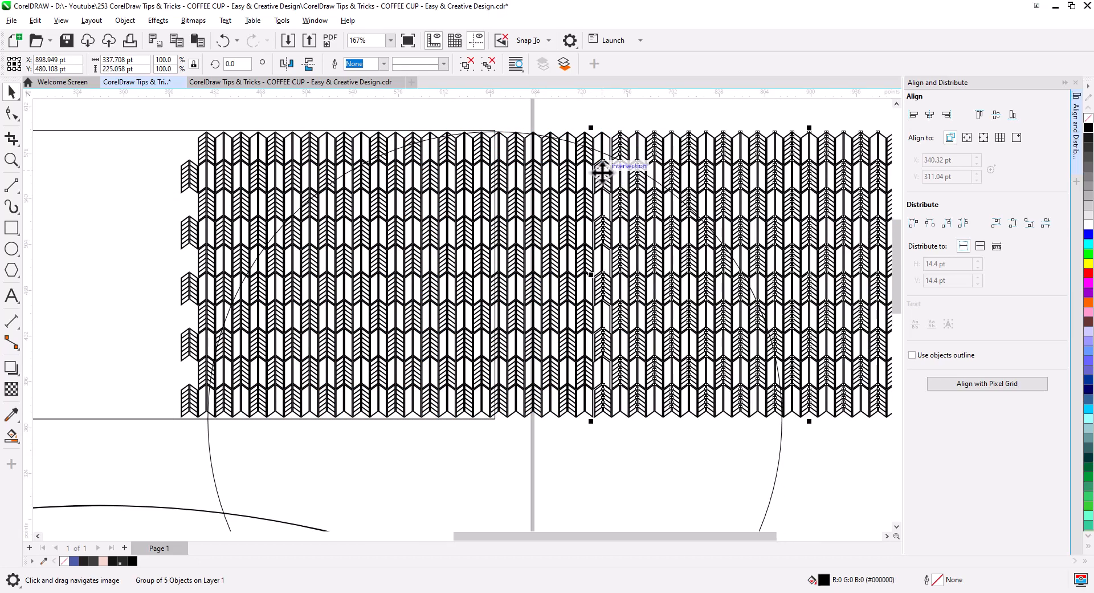
Adjust the copied block's horizontal position so its peaks and vertical bars interlock exactly with the first block.
scroll(599, 171, up, 5)
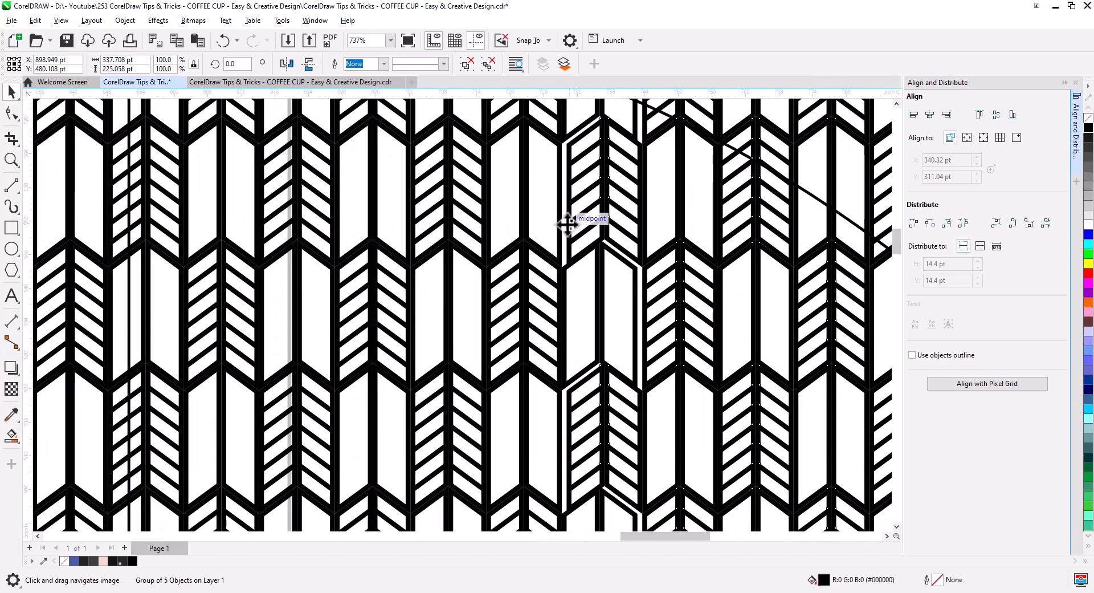
drag(567, 224, 565, 192)
scroll(575, 186, up, 1)
drag(598, 184, 581, 402)
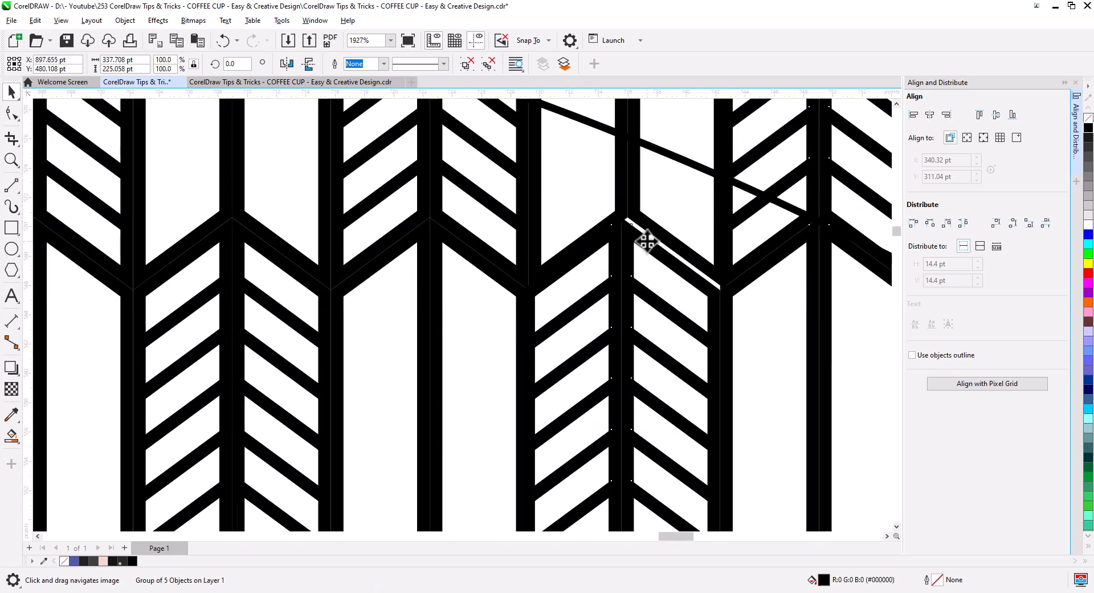
drag(623, 219, 633, 227)
scroll(631, 228, down, 7)
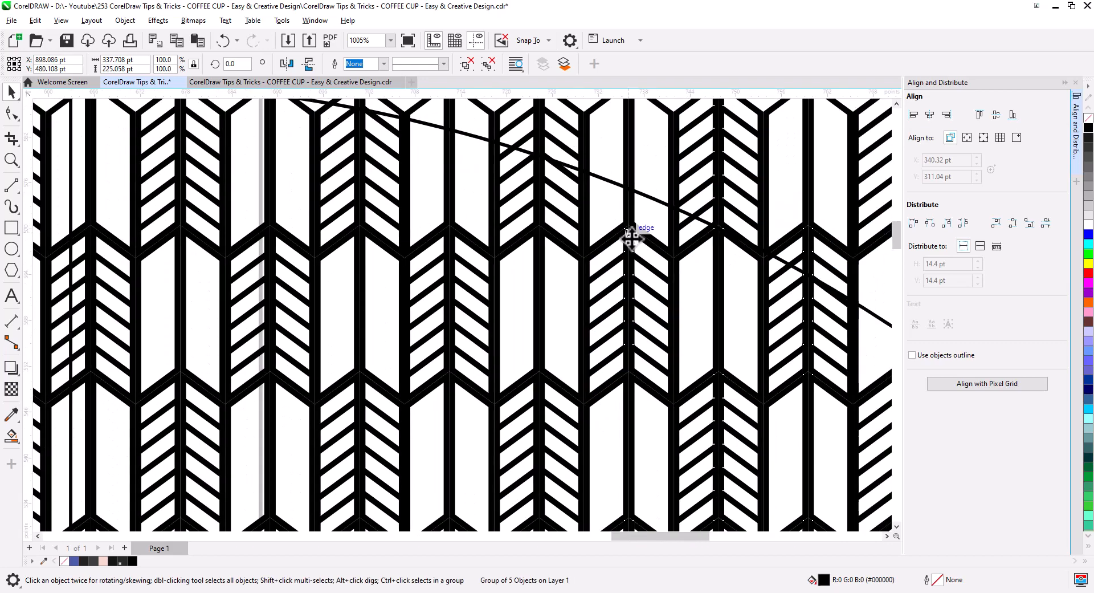
Group the two joined pattern blocks.
scroll(635, 256, down, 8)
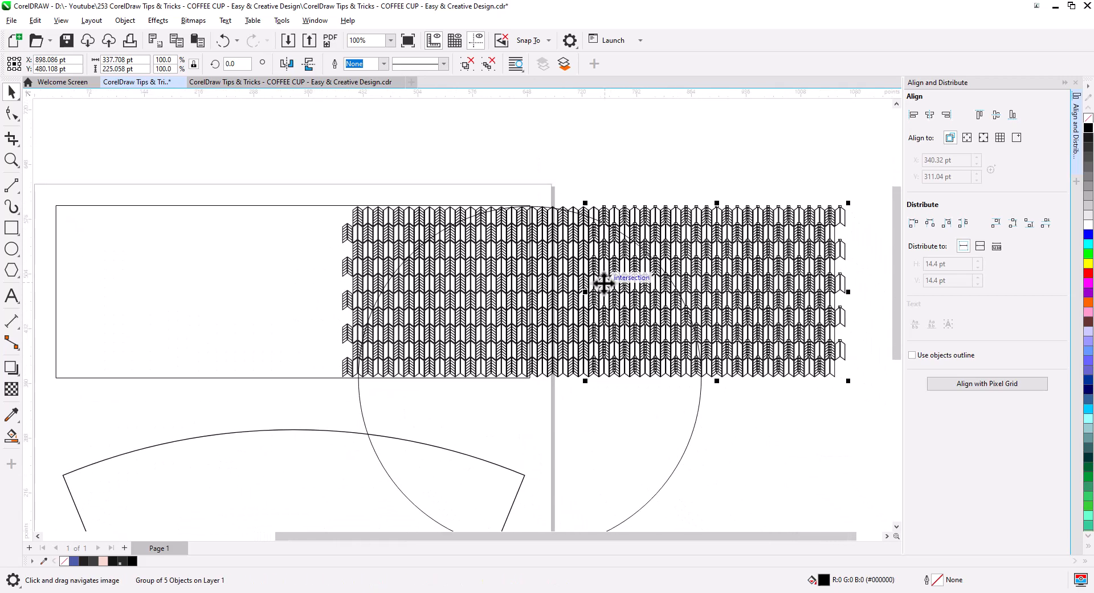
shift+click(456, 252)
key(ctrl+g)
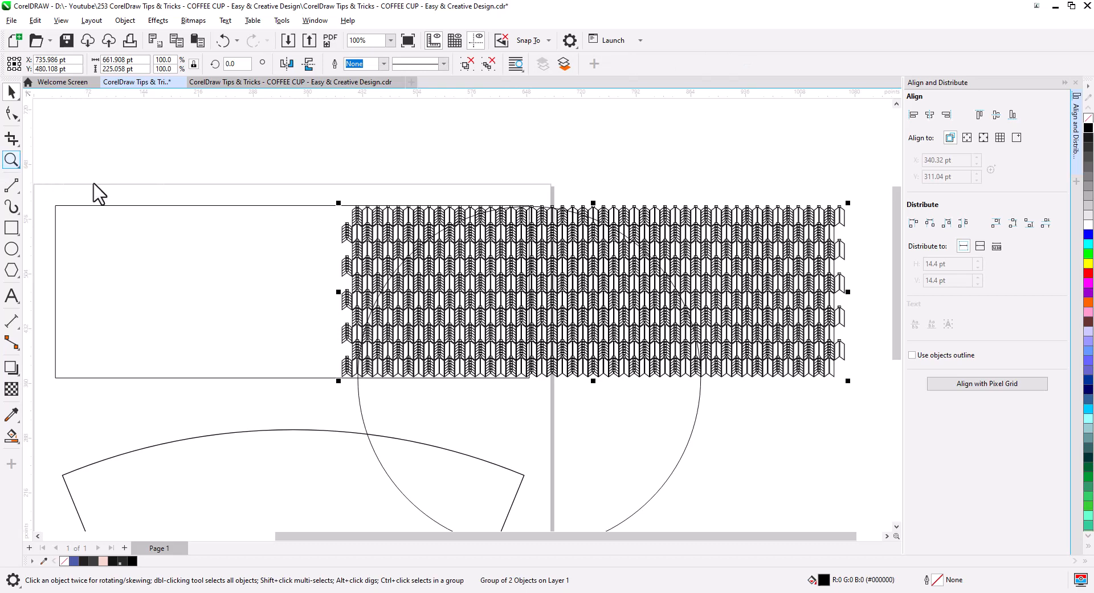
Move the pattern group down about 11 pt and shift it left so a plain panel's peak meets the rectangle's right edge.
drag(493, 184, 604, 265)
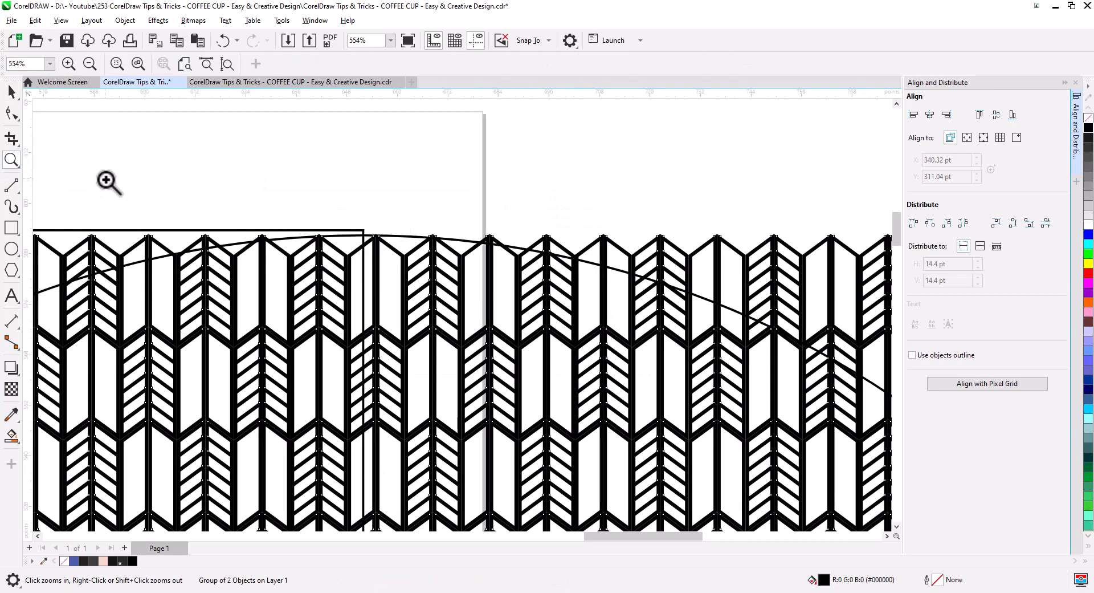
drag(349, 182, 523, 180)
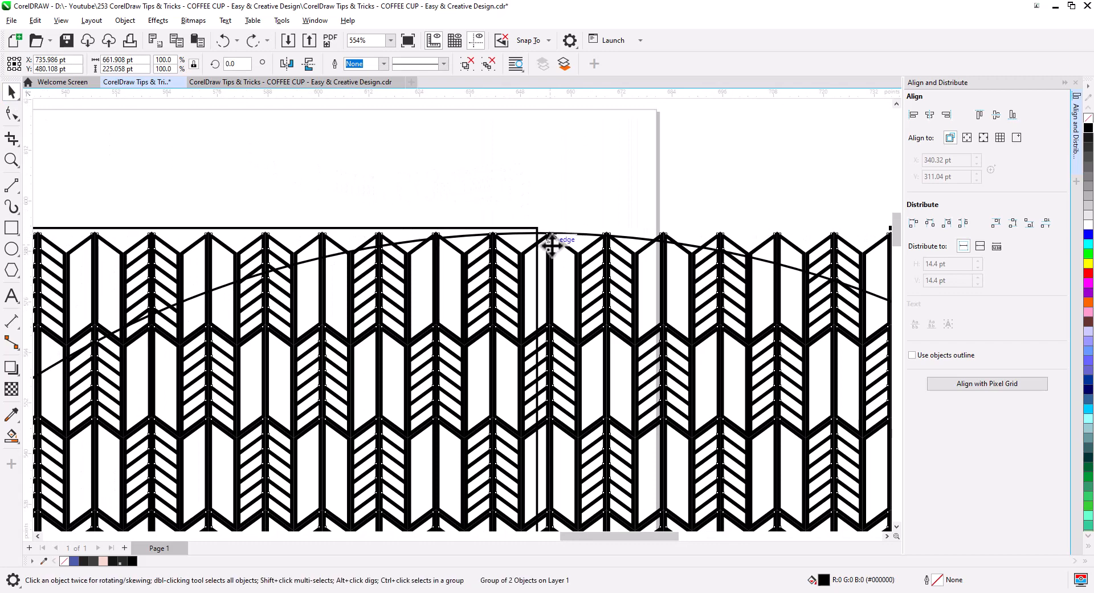
drag(550, 244, 550, 285)
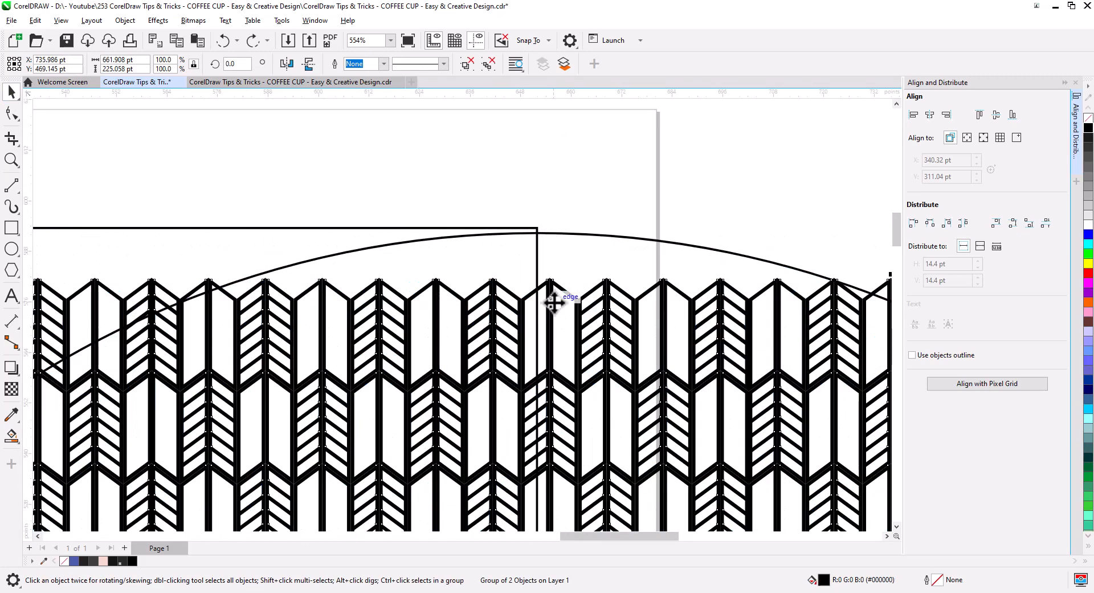
scroll(548, 278, up, 4)
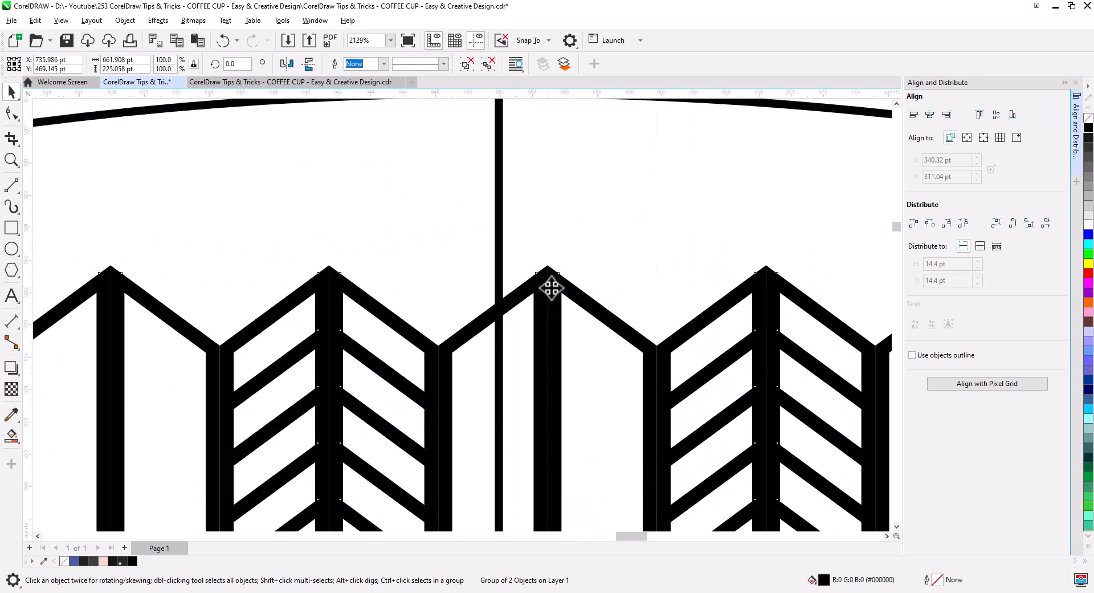
drag(549, 268, 500, 265)
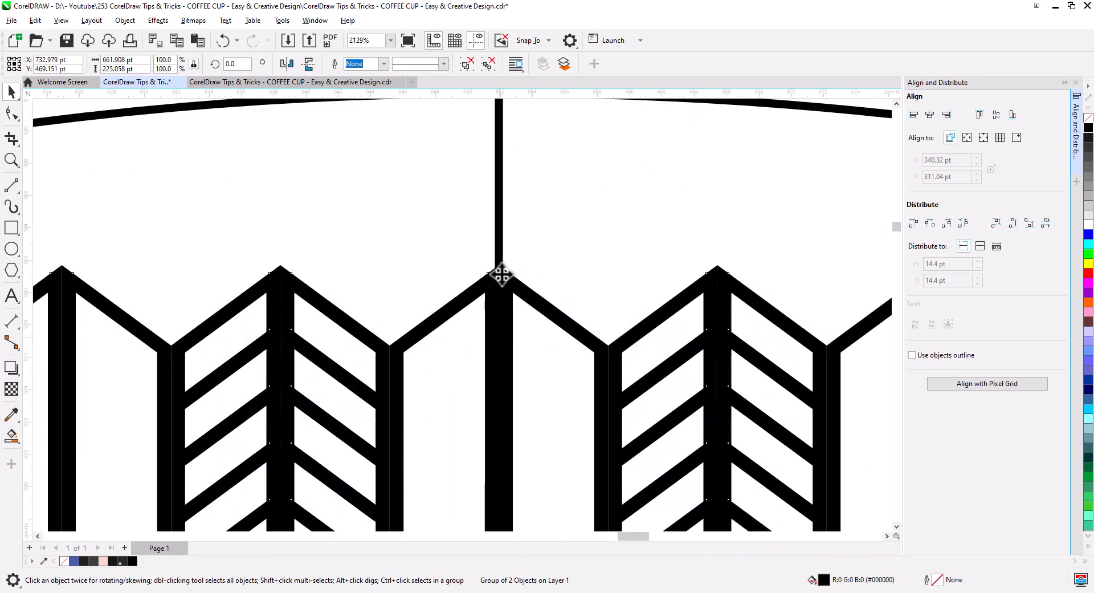
scroll(504, 251, down, 4)
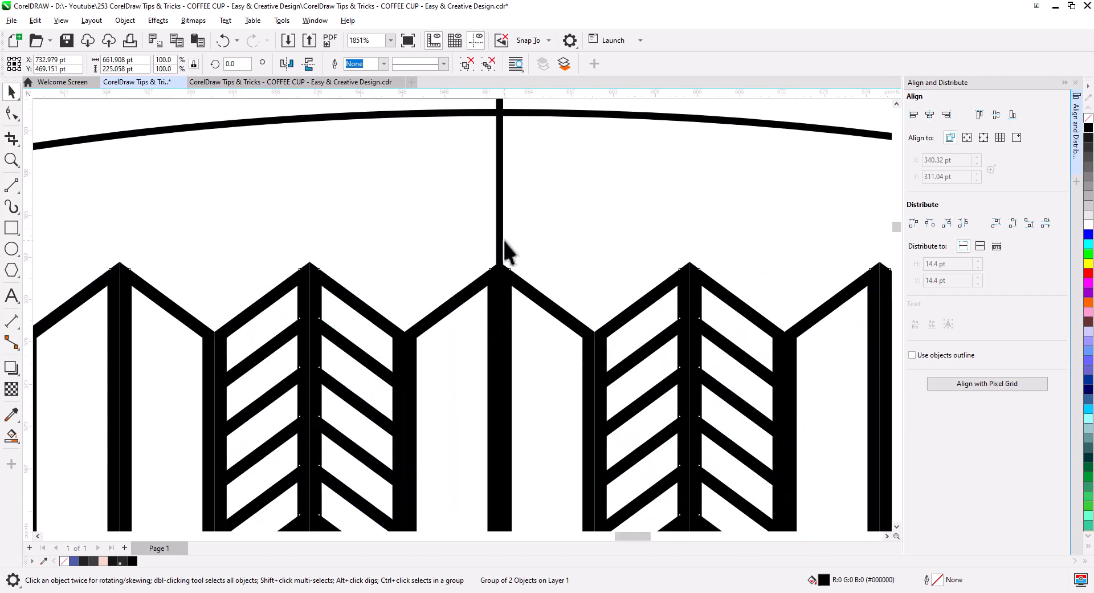
scroll(403, 243, down, 2)
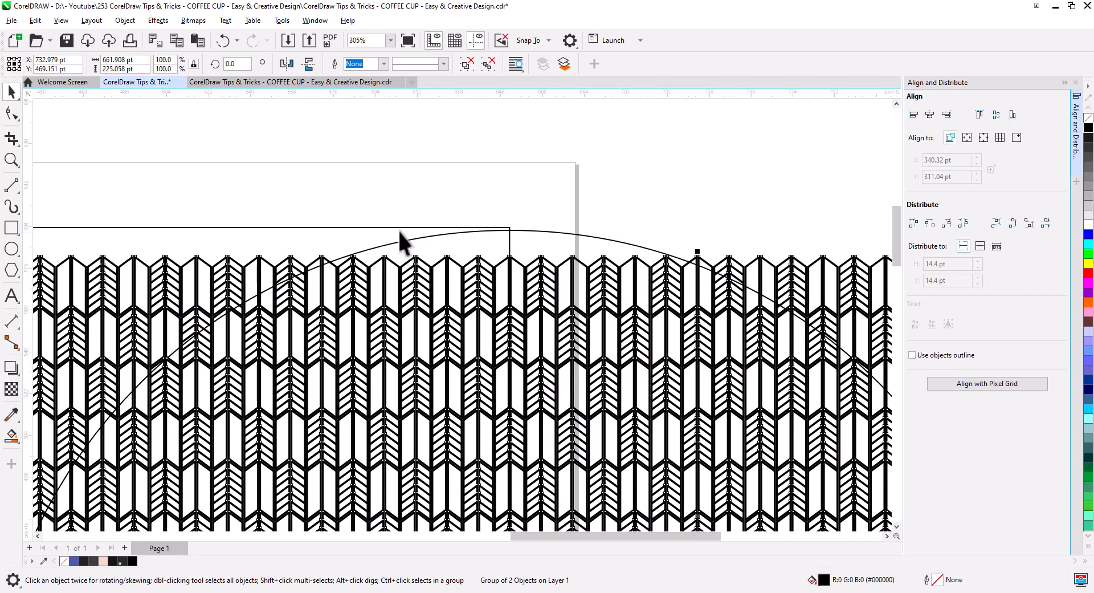
Align the pattern group and the large rectangle to each other by their vertical centres.
shift+click(399, 228)
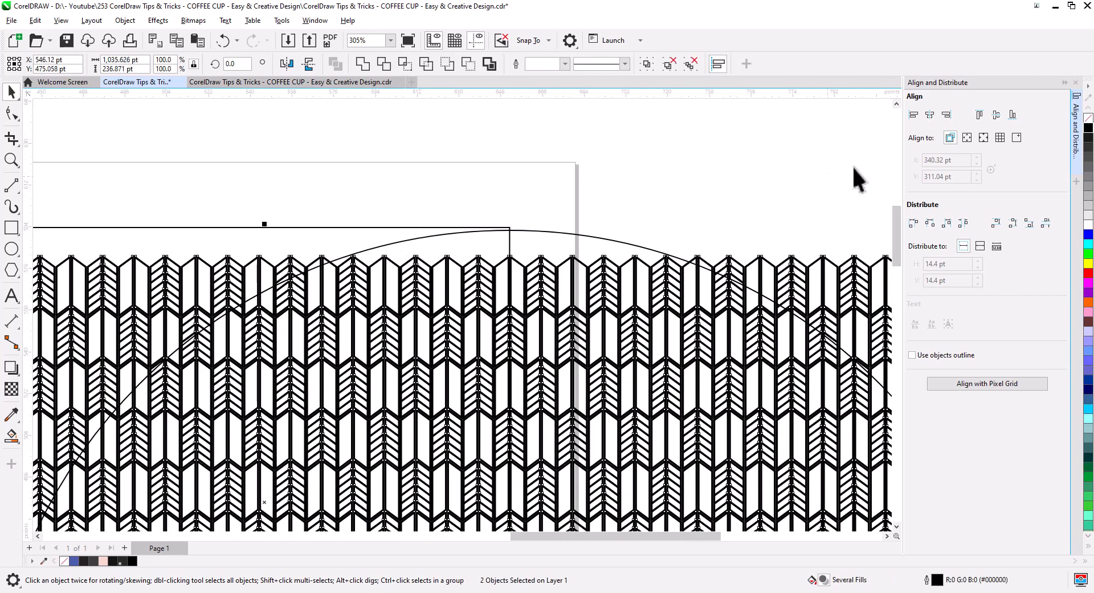
click(998, 115)
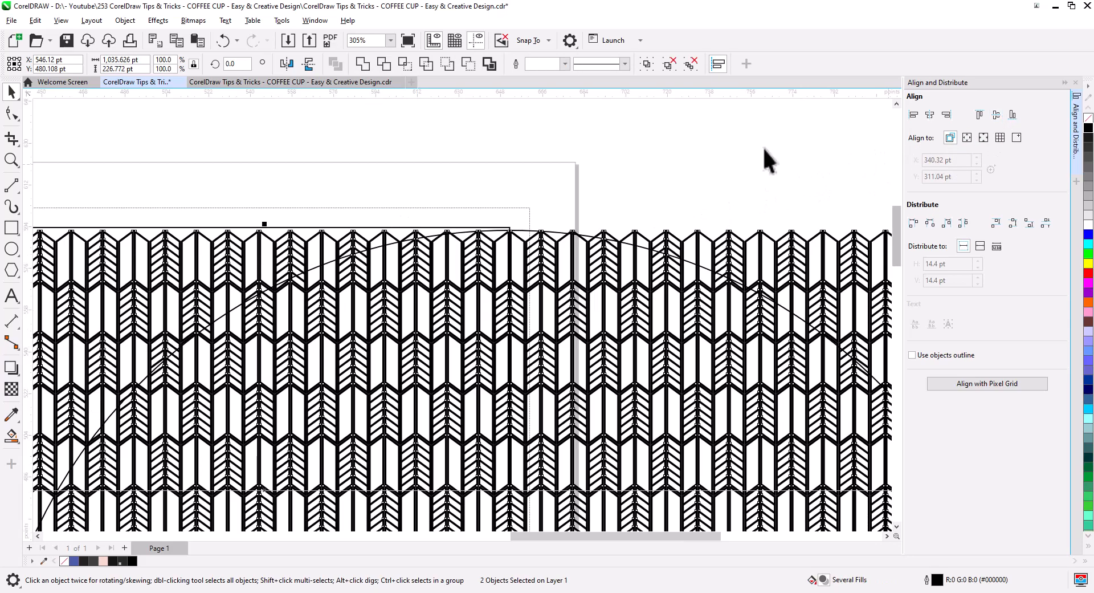
click(659, 169)
scroll(668, 190, down, 2)
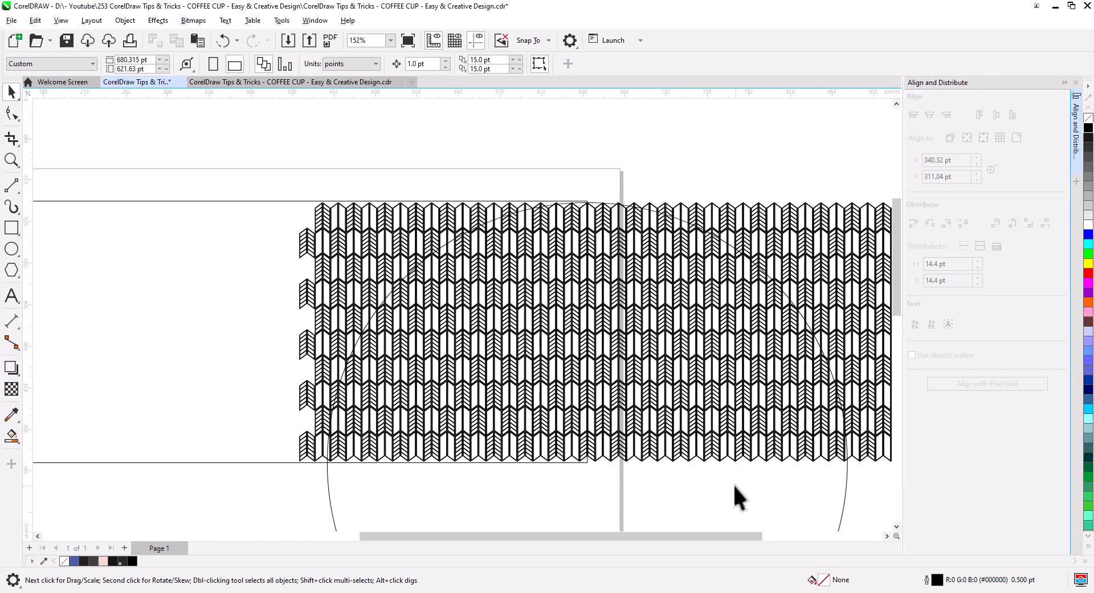
Draw a rectangle about 579 x 264 pt over the circle's lower half, its upper edge on the large rectangle's bottom edge.
scroll(734, 484, down, 1)
drag(740, 490, 699, 367)
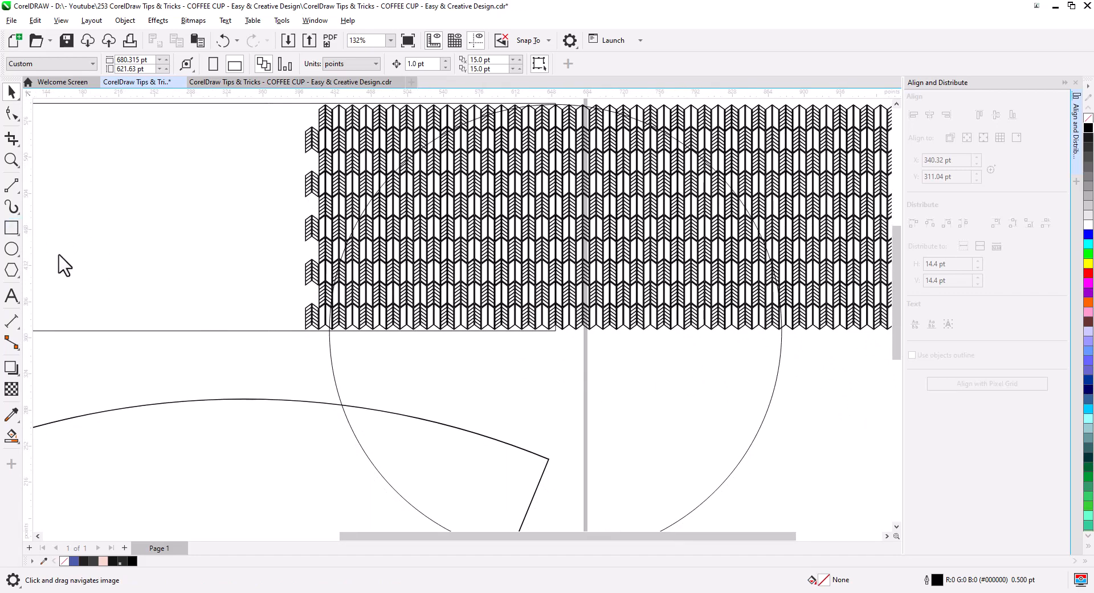
key(F6)
drag(284, 331, 864, 502)
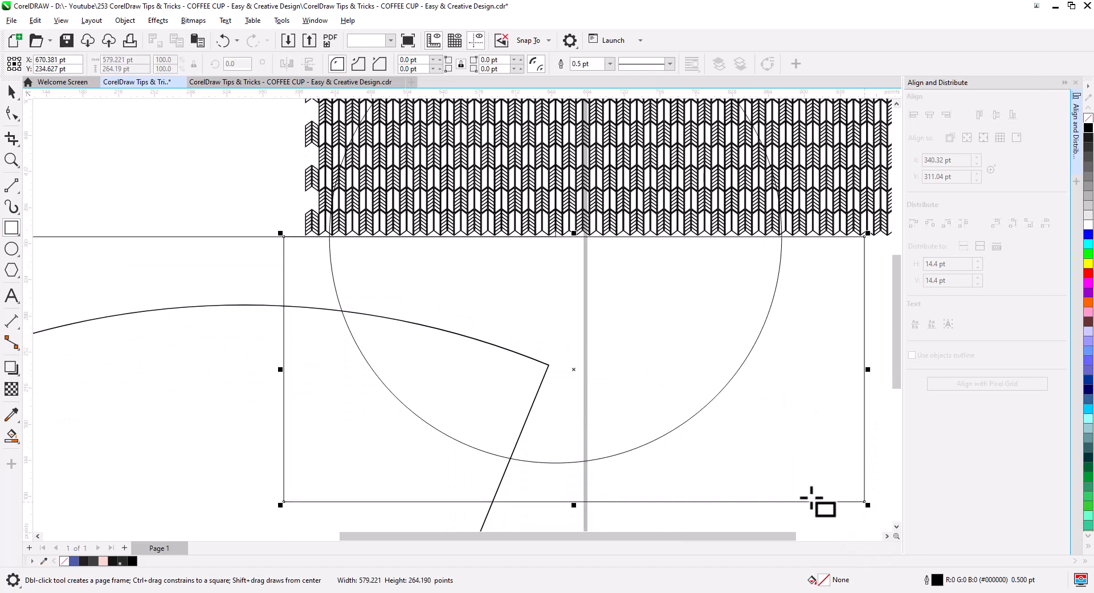
click(11, 91)
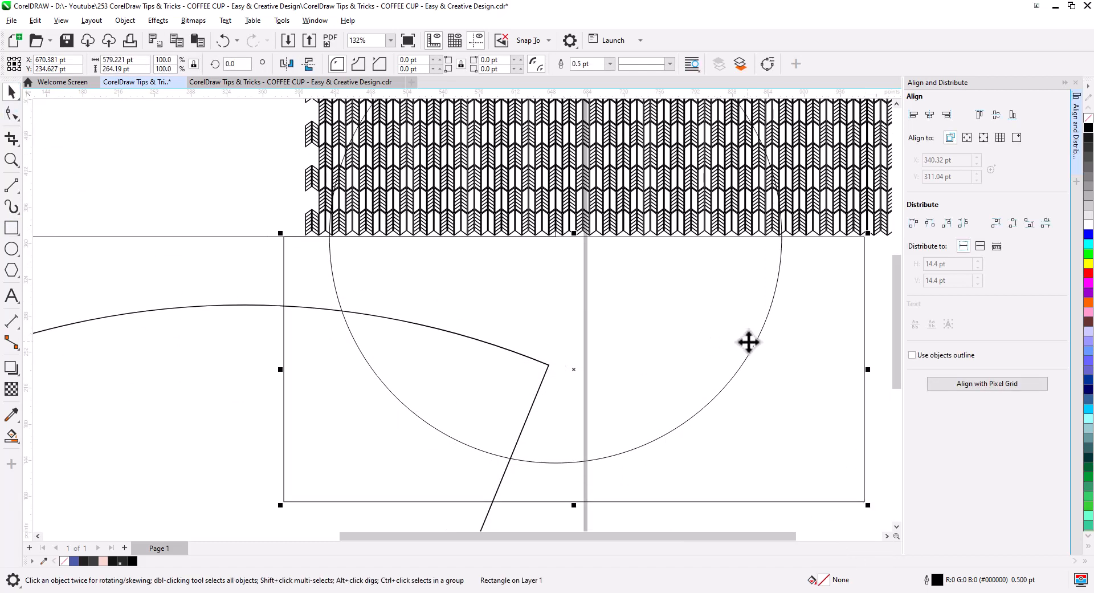
Trim the lower half off the circle with the new rectangle and delete that rectangle.
shift+click(748, 342)
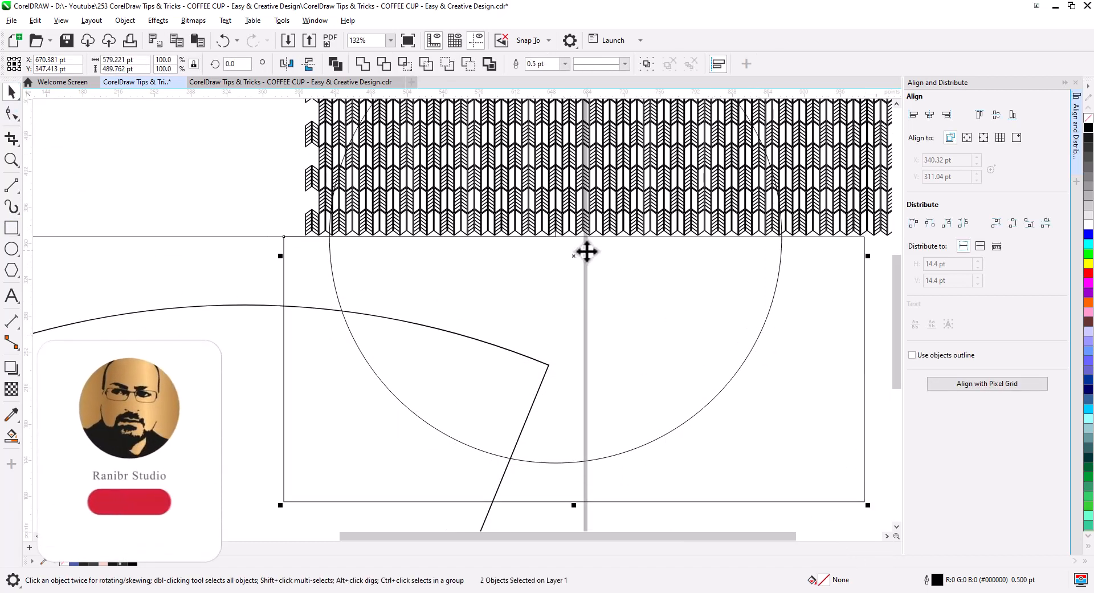
click(384, 64)
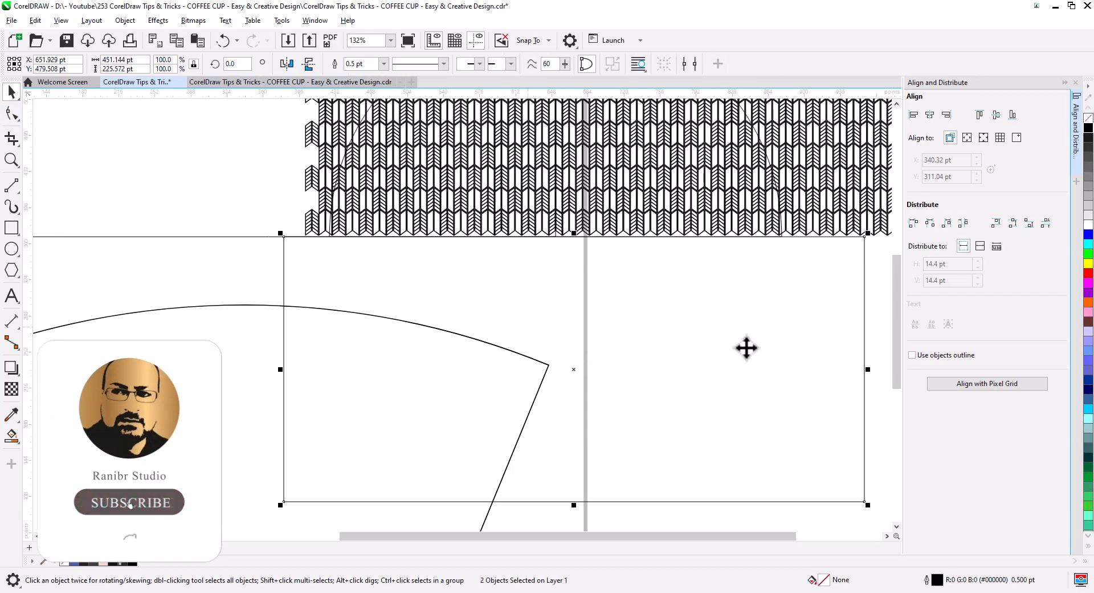
click(747, 347)
key(Delete)
PowerClip the chevron pattern group inside the half-circle.
scroll(686, 306, down, 1)
drag(686, 305, 589, 416)
click(656, 276)
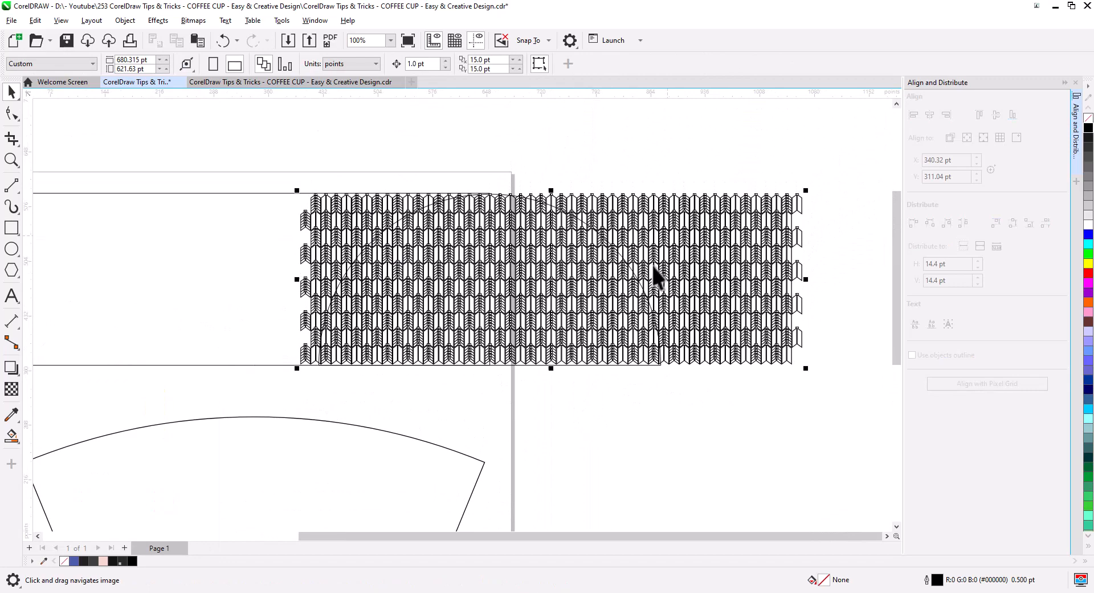
scroll(561, 211, up, 4)
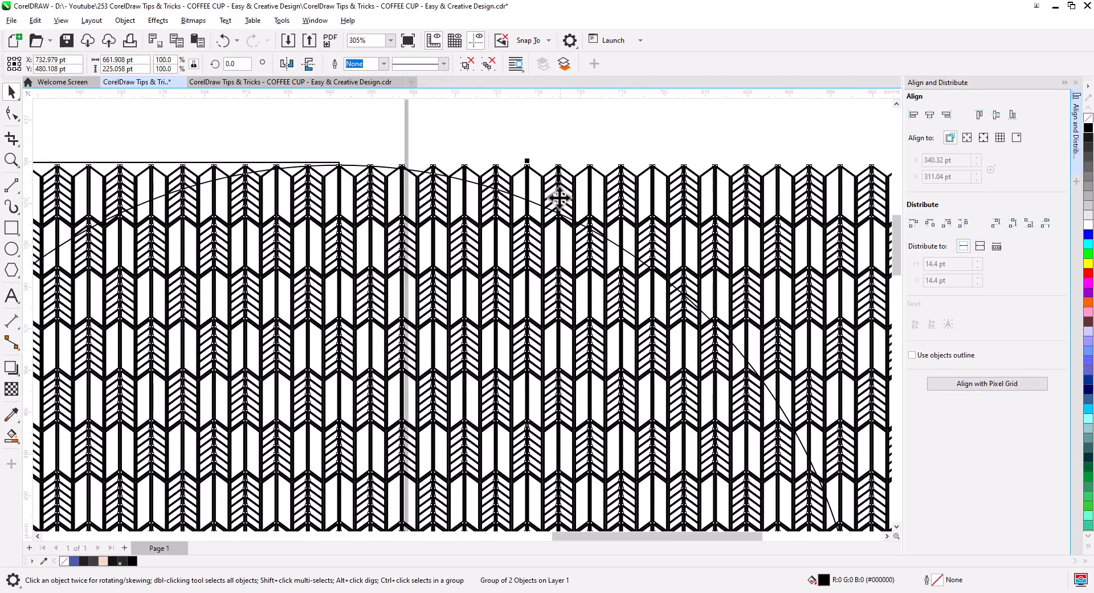
right_click(559, 198)
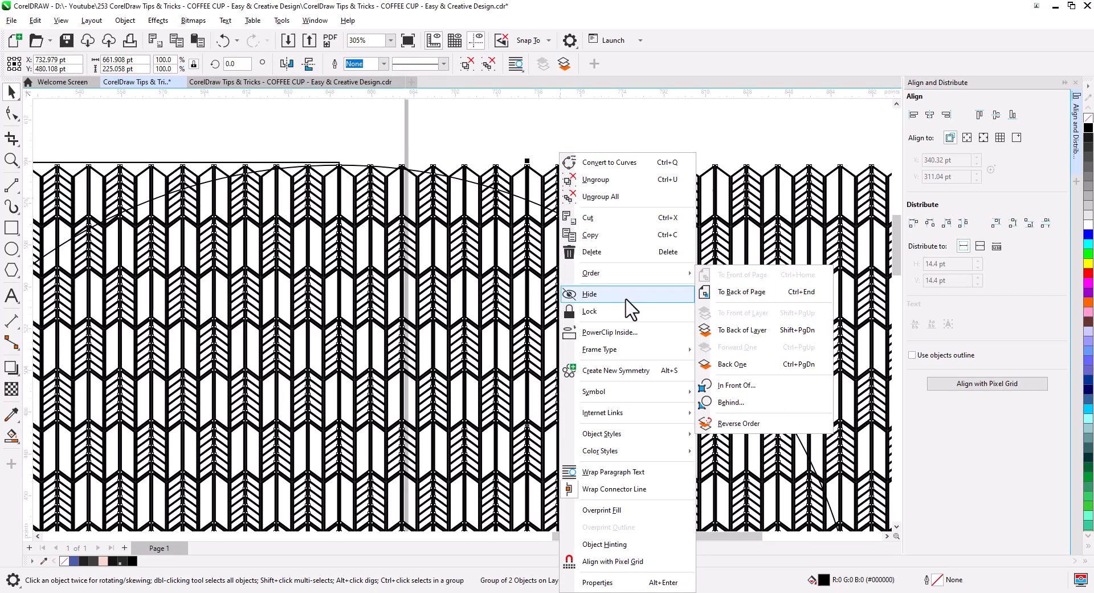
click(630, 335)
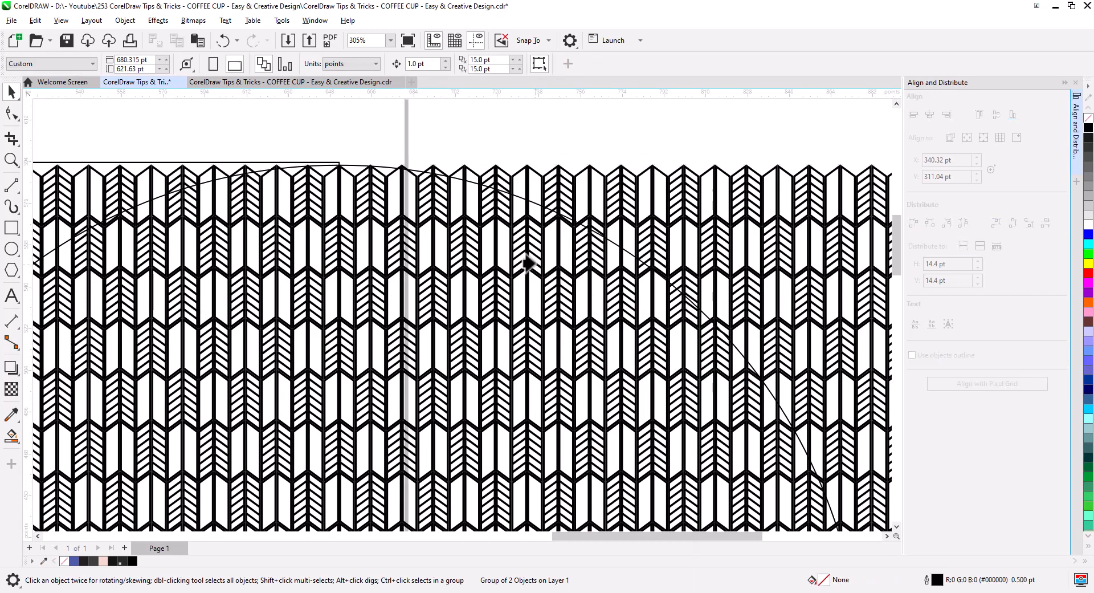
click(467, 184)
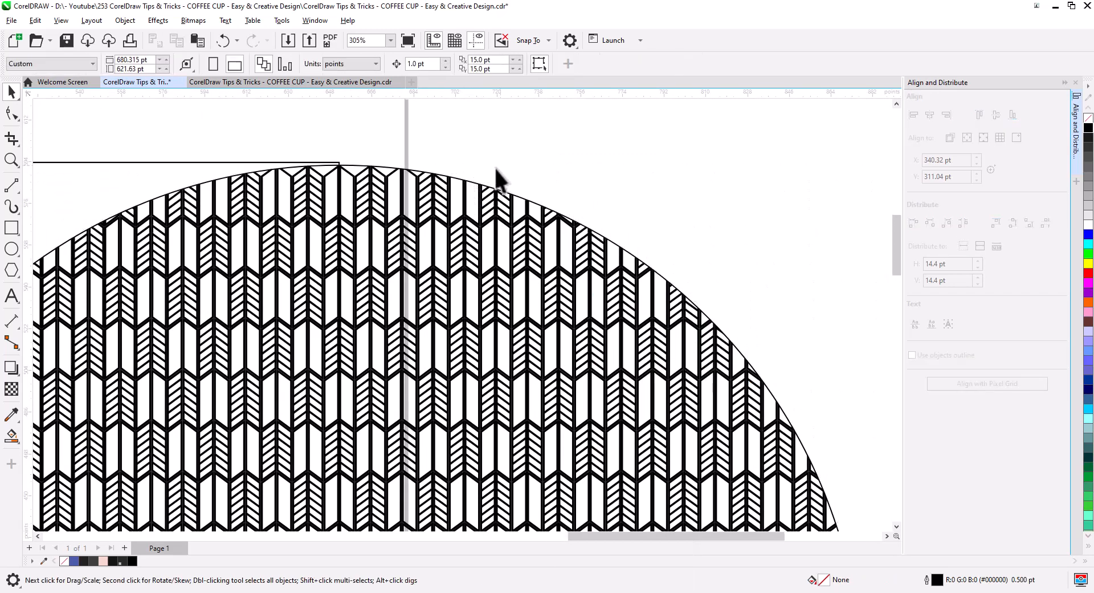
Fill the half-circle with black and recolour its PowerClip pattern contents white.
scroll(515, 228, down, 3)
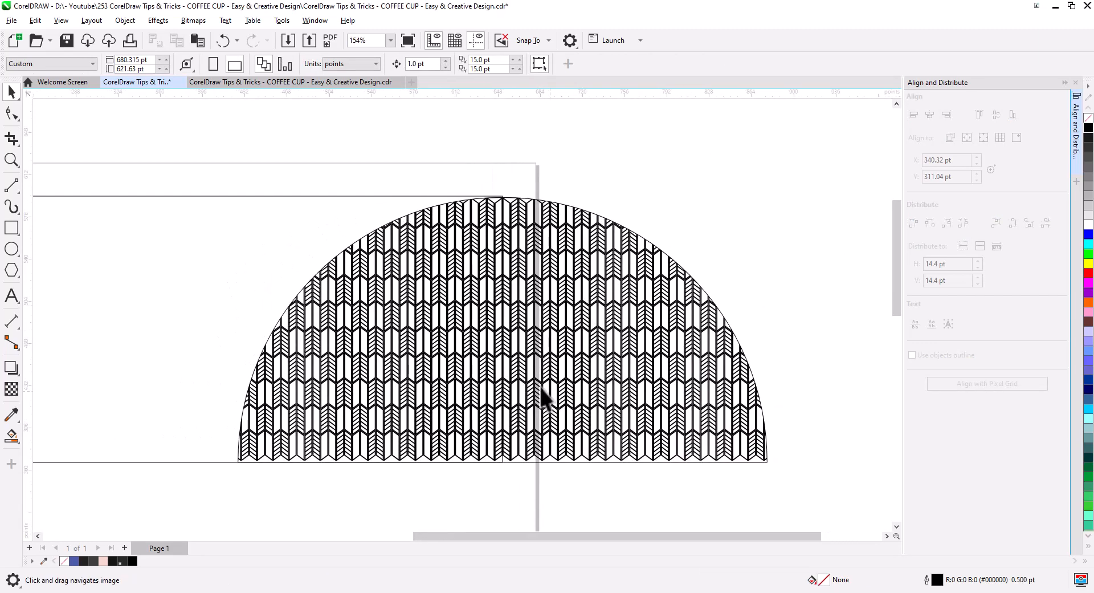
click(584, 328)
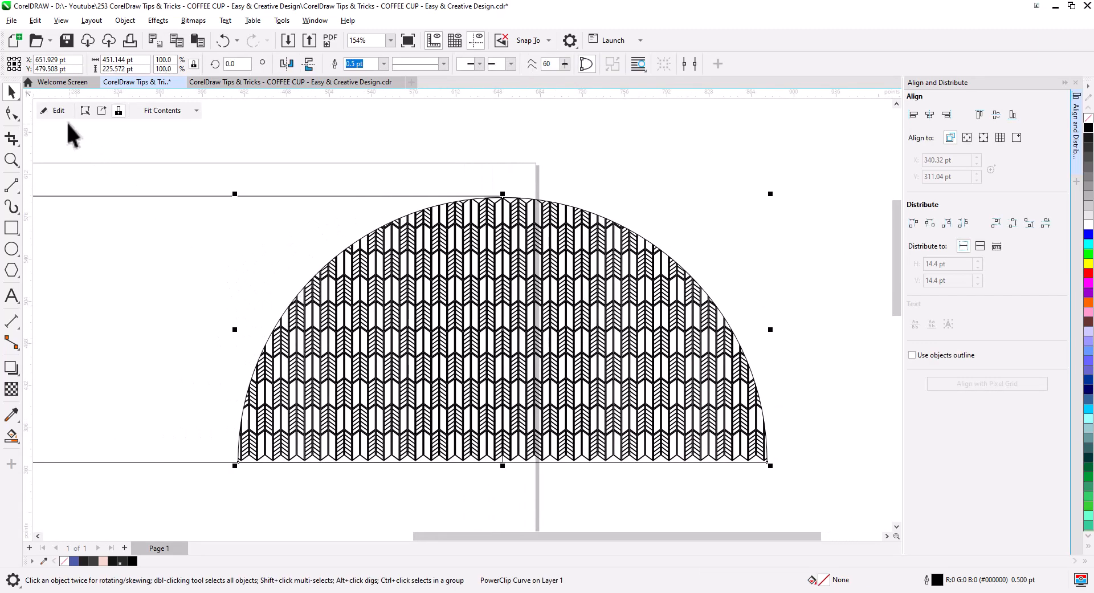
click(1088, 127)
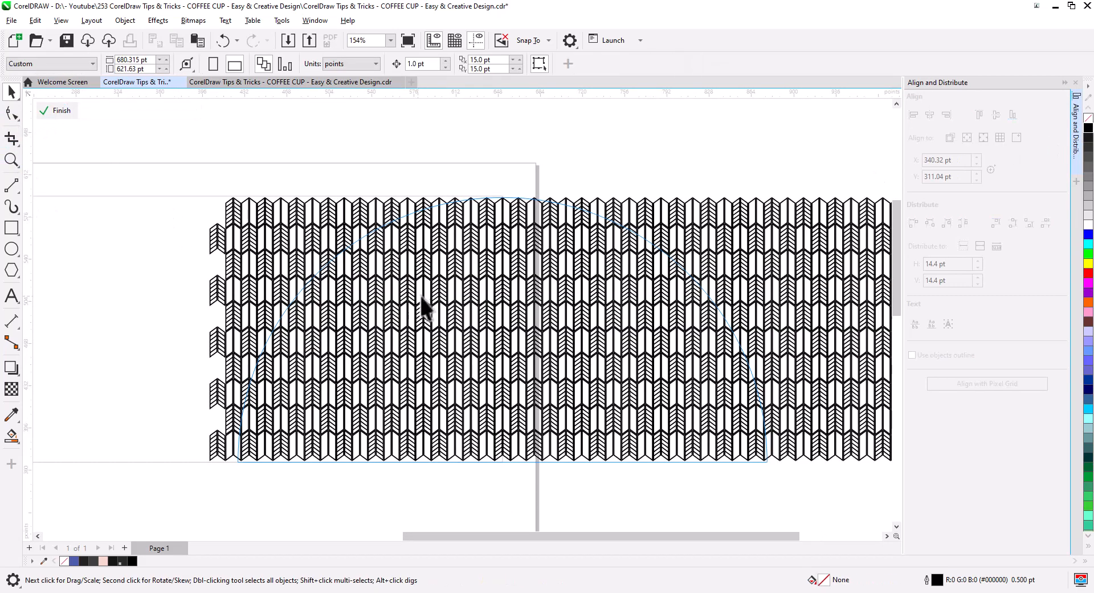
click(525, 264)
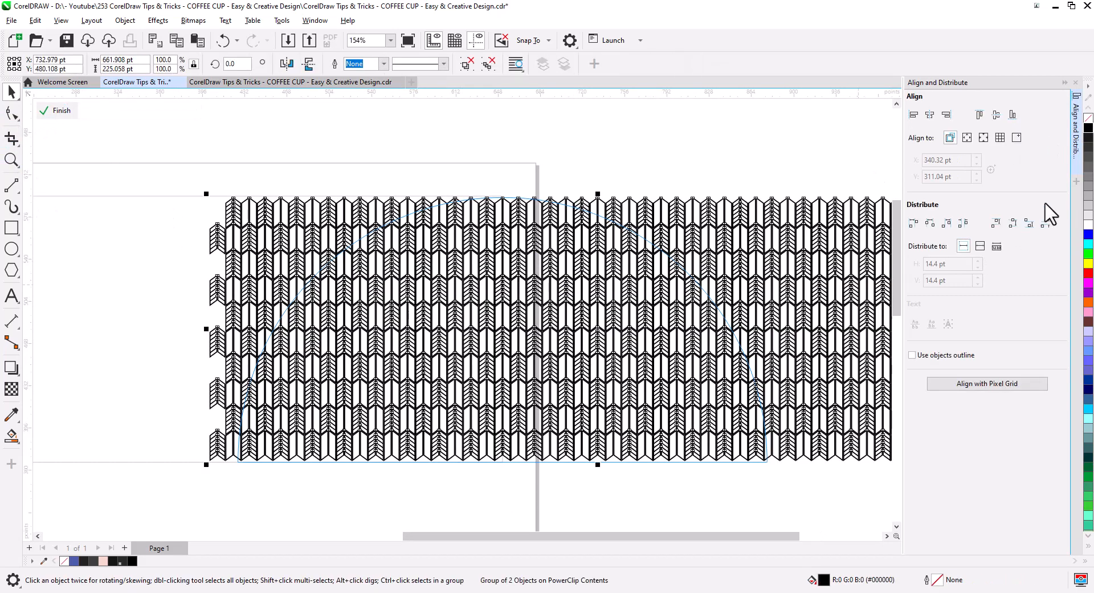
click(1089, 226)
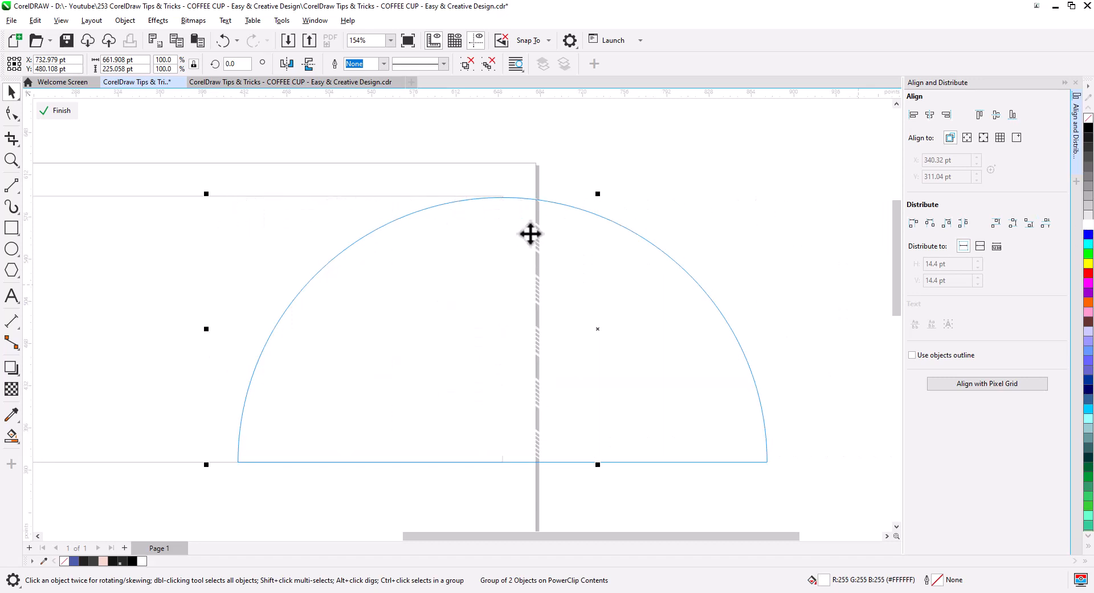
click(59, 111)
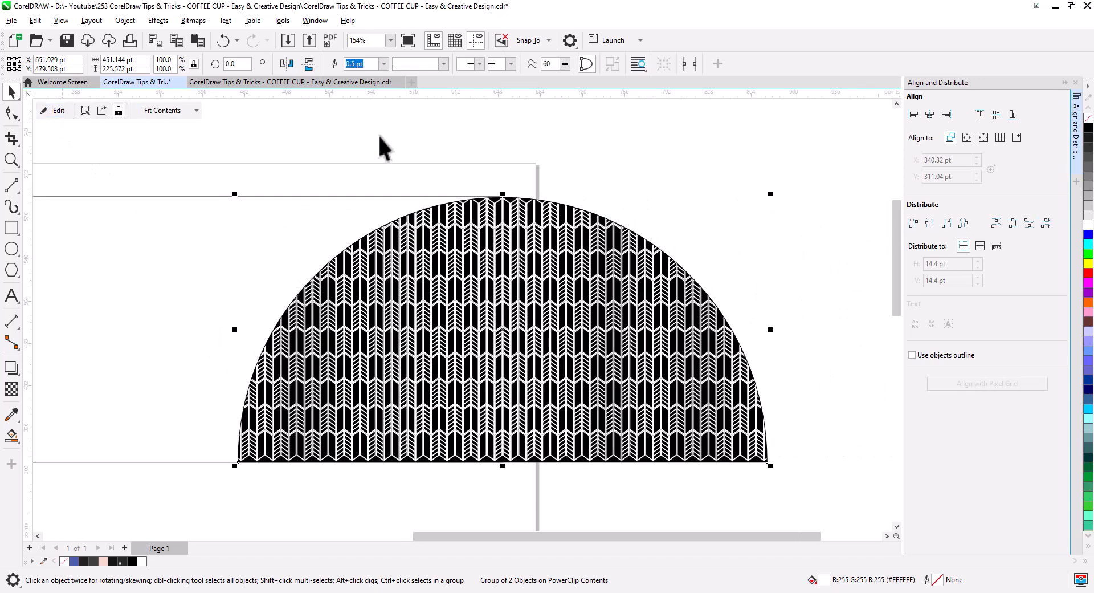
Place a copy of the patterned half-circle with its top centre snapped to the large rectangle's upper-left corner.
scroll(456, 233, down, 2)
drag(488, 289, 605, 342)
click(621, 363)
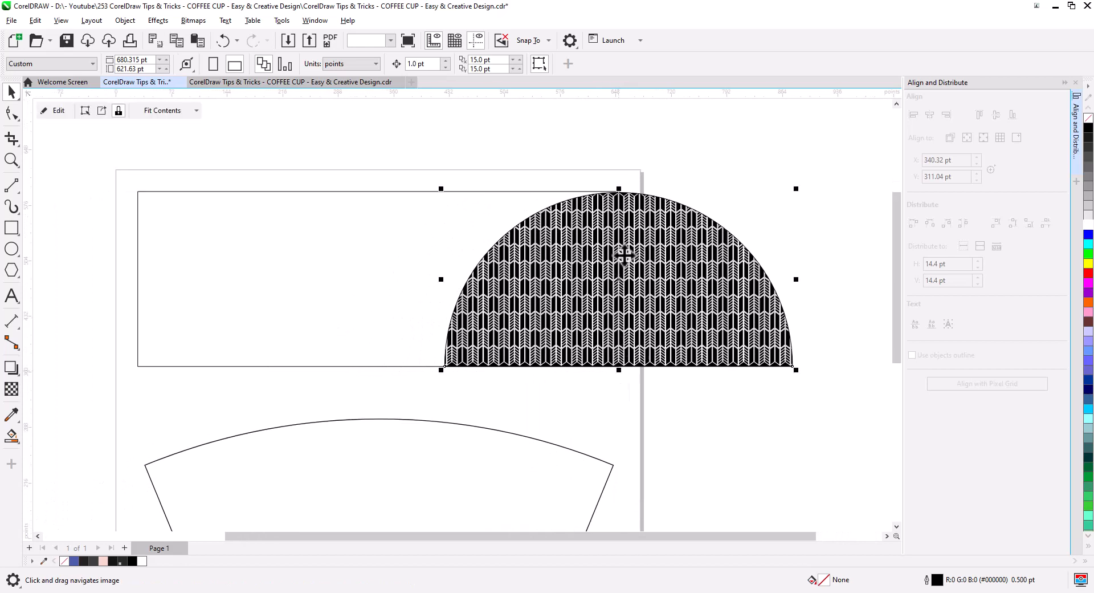
drag(619, 194, 137, 192)
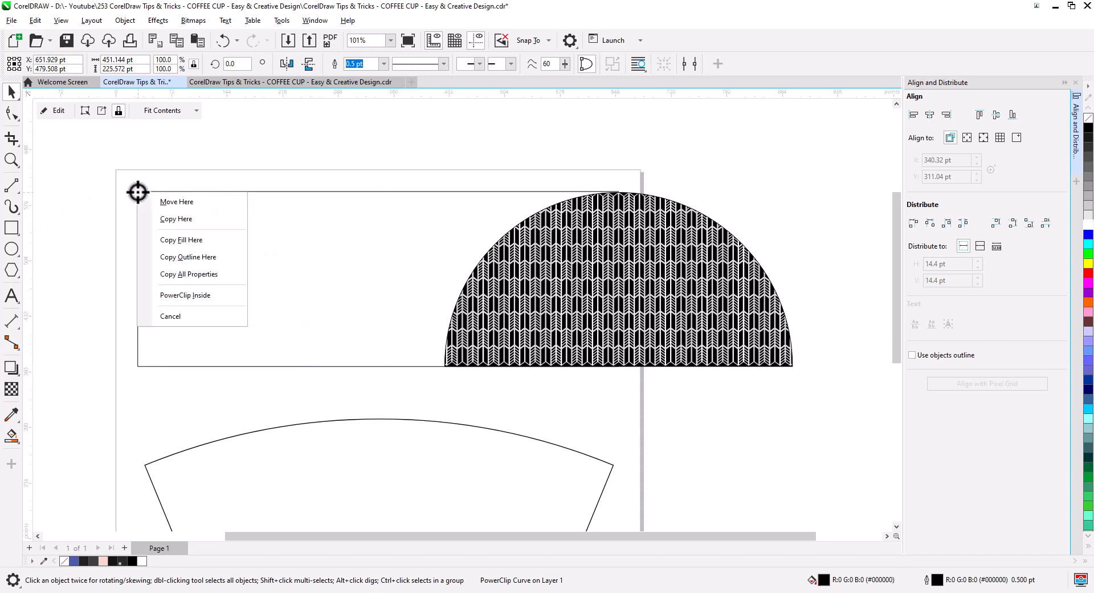
click(169, 218)
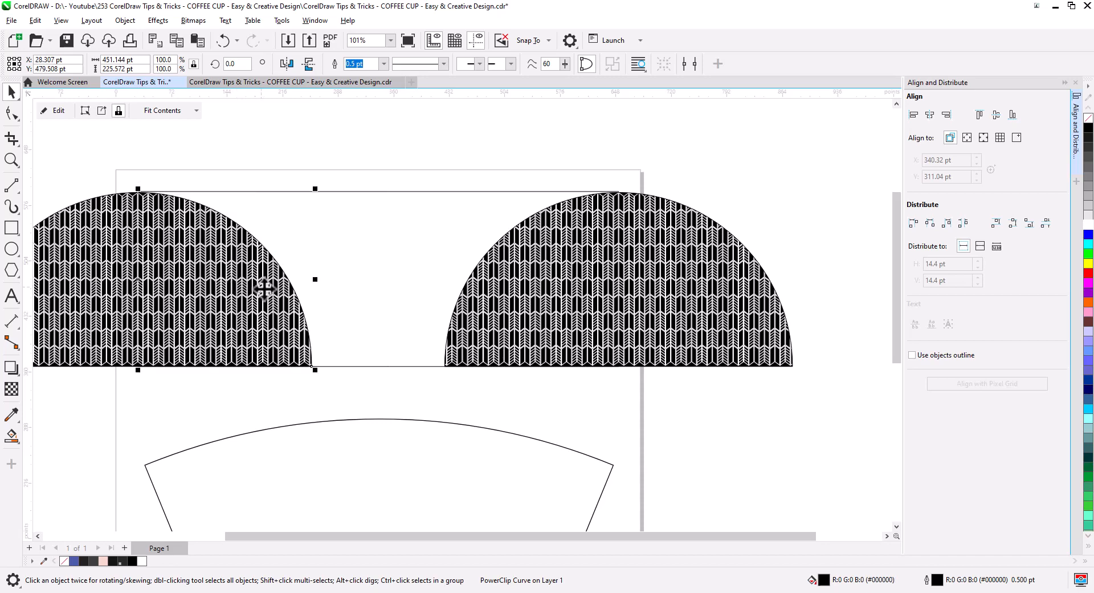
Add a one-step outside contour to the left half-circle.
drag(262, 288, 408, 291)
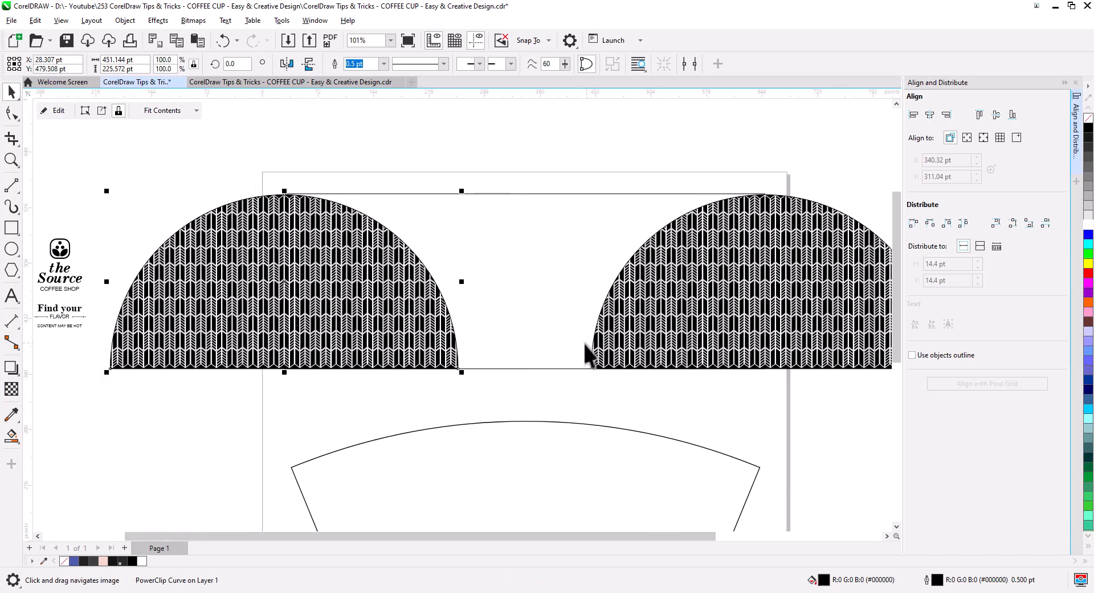
click(471, 373)
click(448, 367)
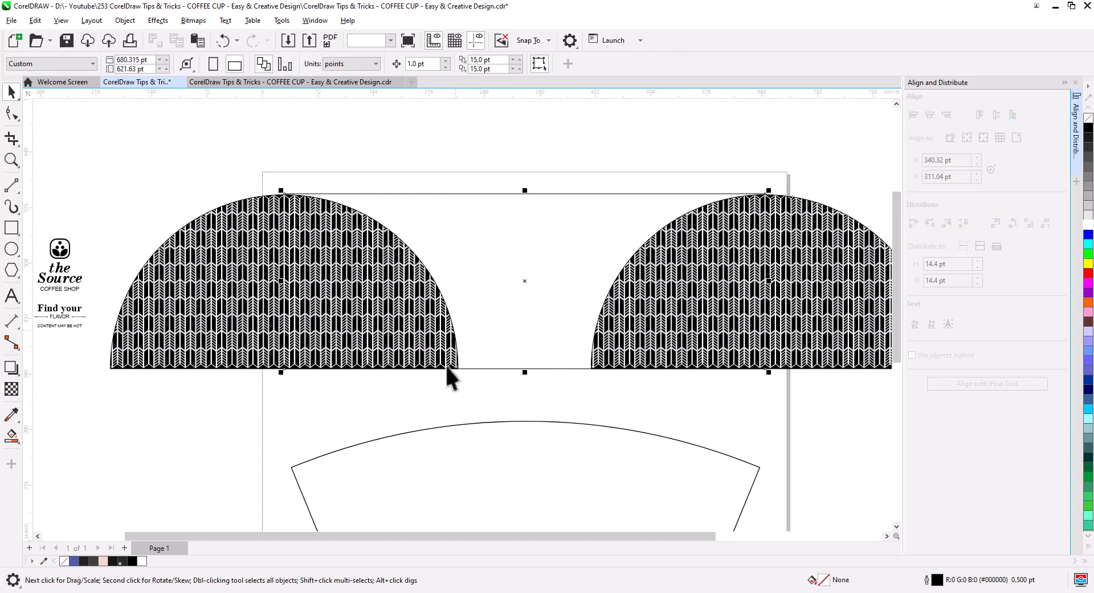
click(454, 377)
click(219, 353)
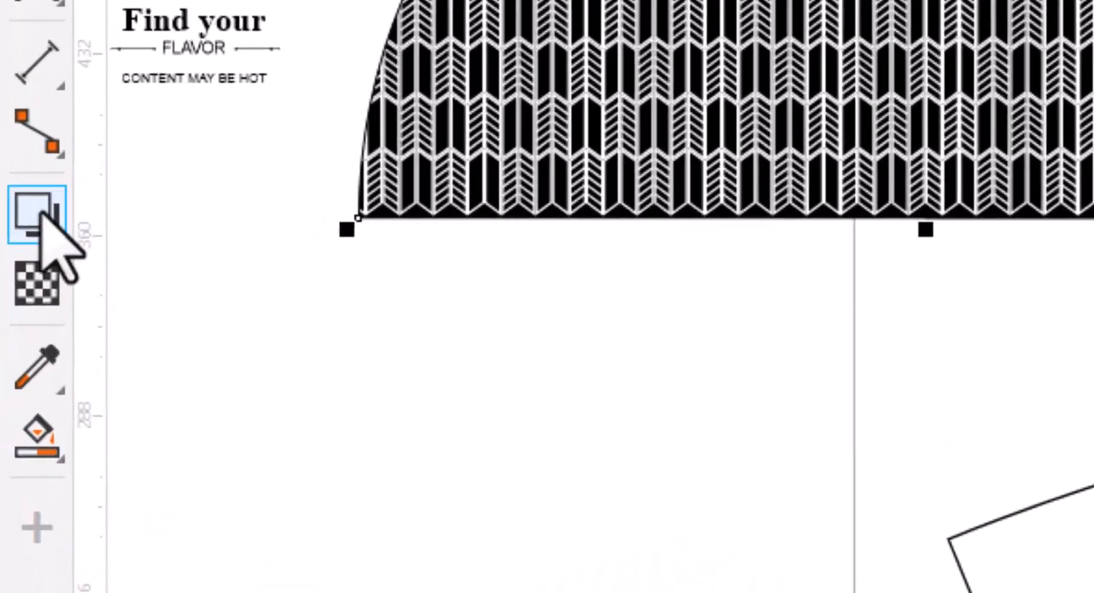
click(12, 367)
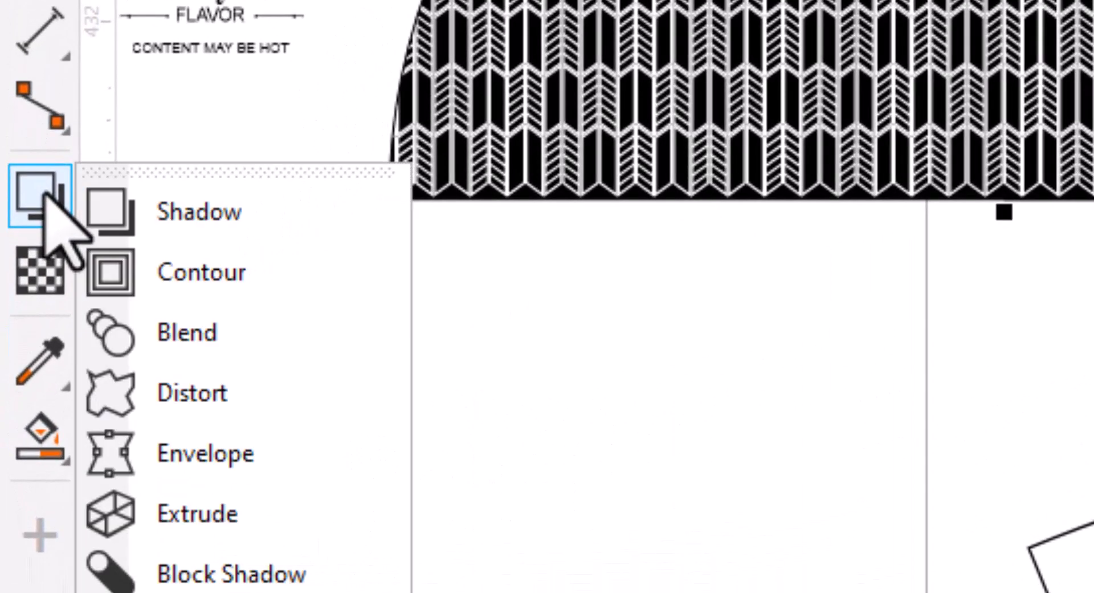
click(271, 238)
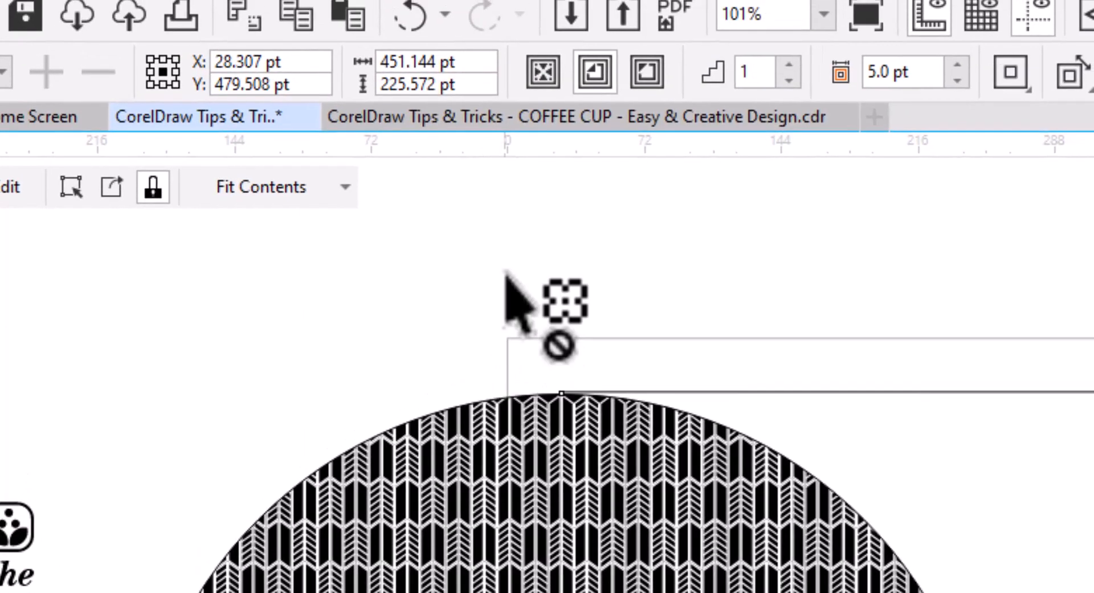
click(646, 71)
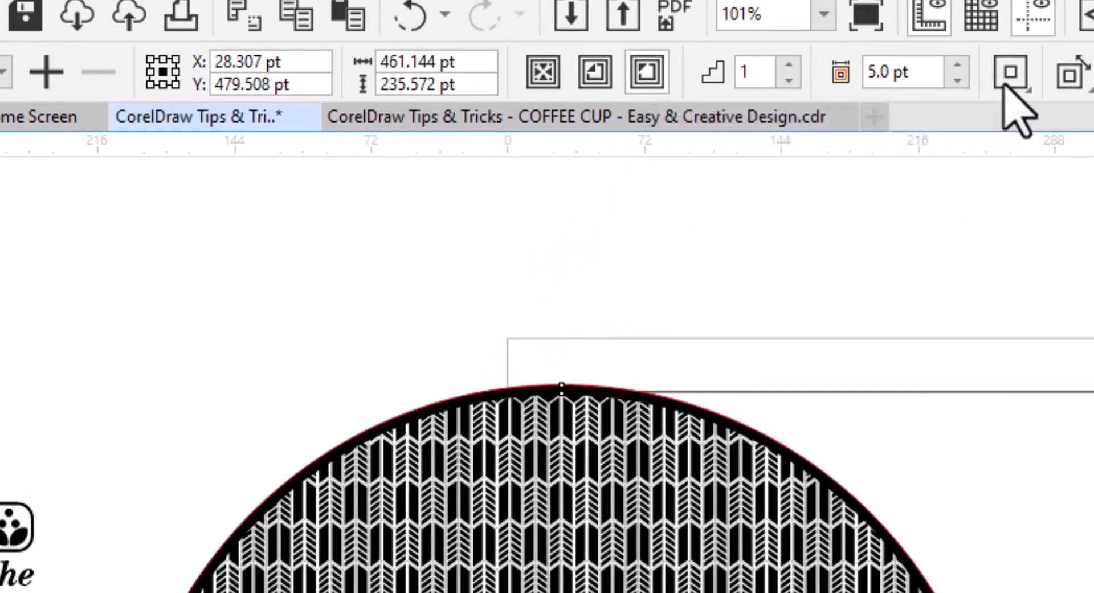
Set the left half-circle's contour offset to 7.0 pt.
click(959, 65)
click(959, 65)
click(959, 64)
click(958, 65)
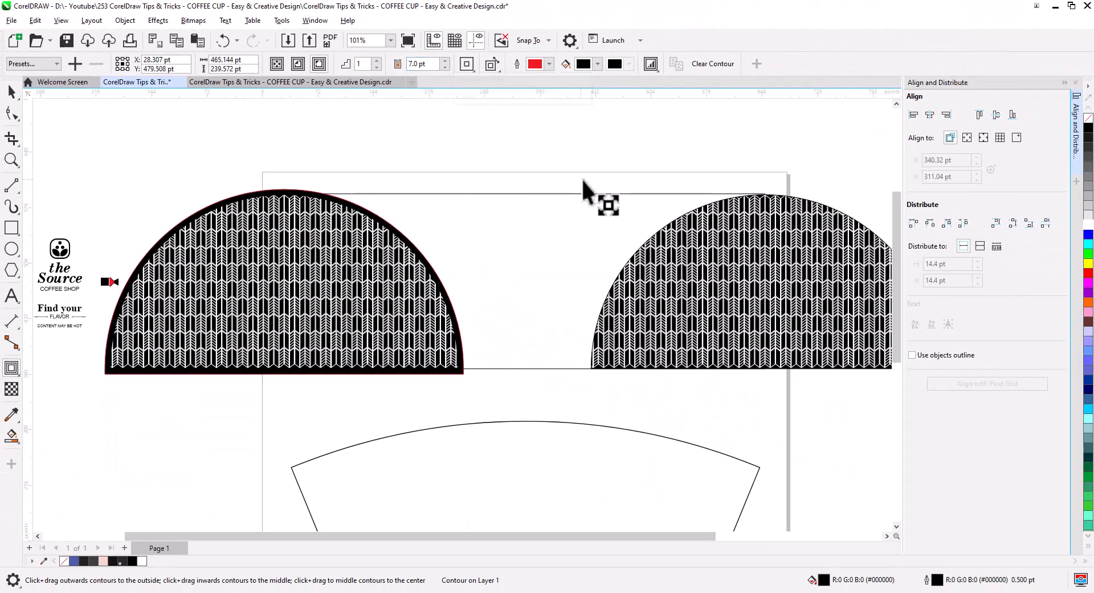
Add the same one-step 7.0 pt outside contour to the right half-circle.
click(781, 197)
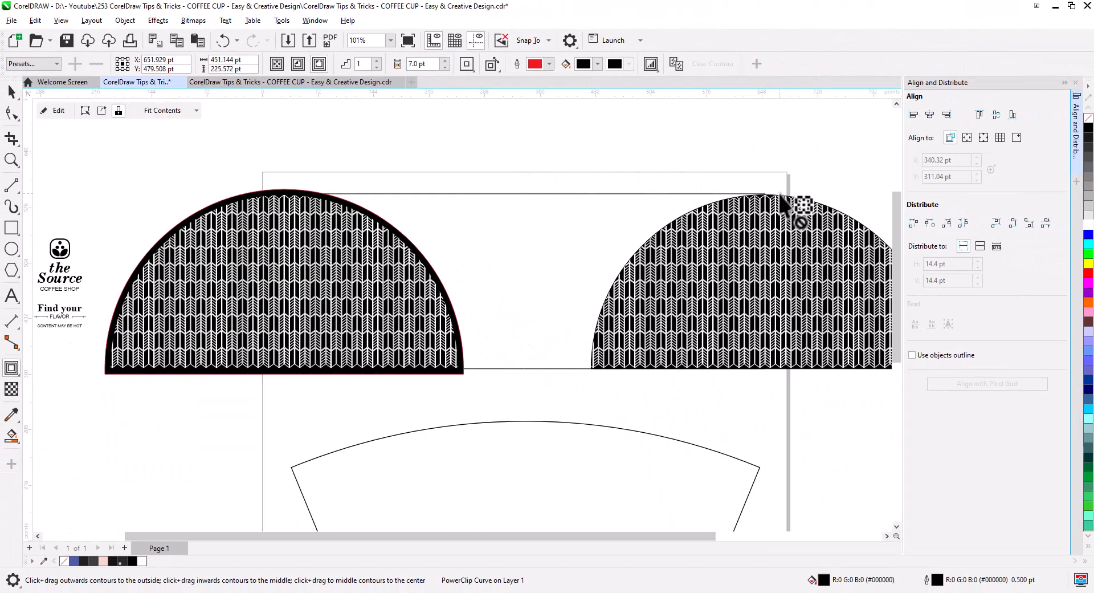
click(454, 139)
click(849, 237)
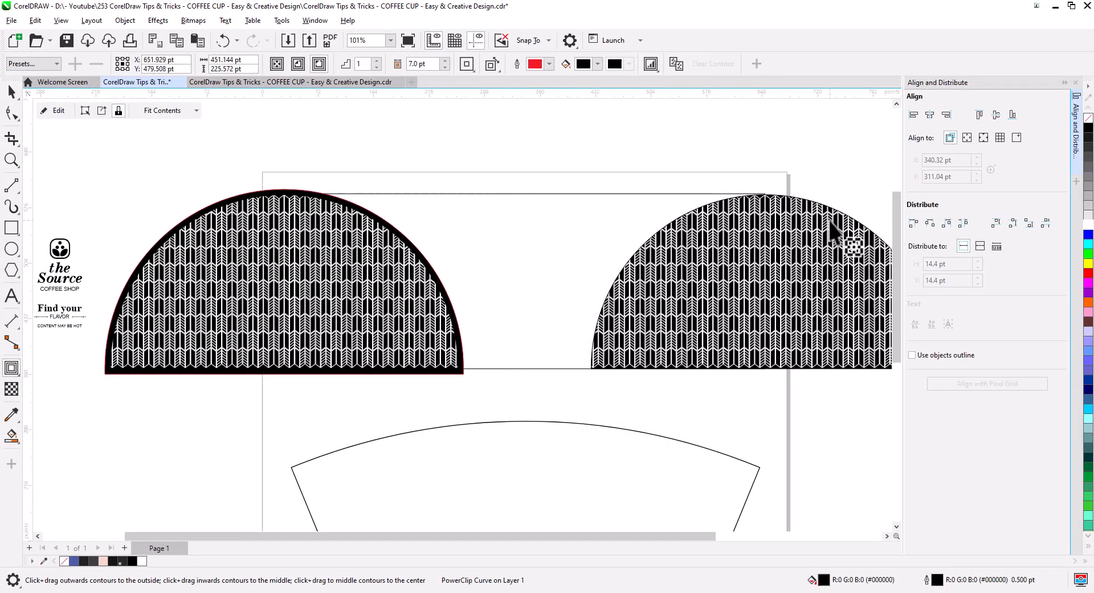
click(319, 64)
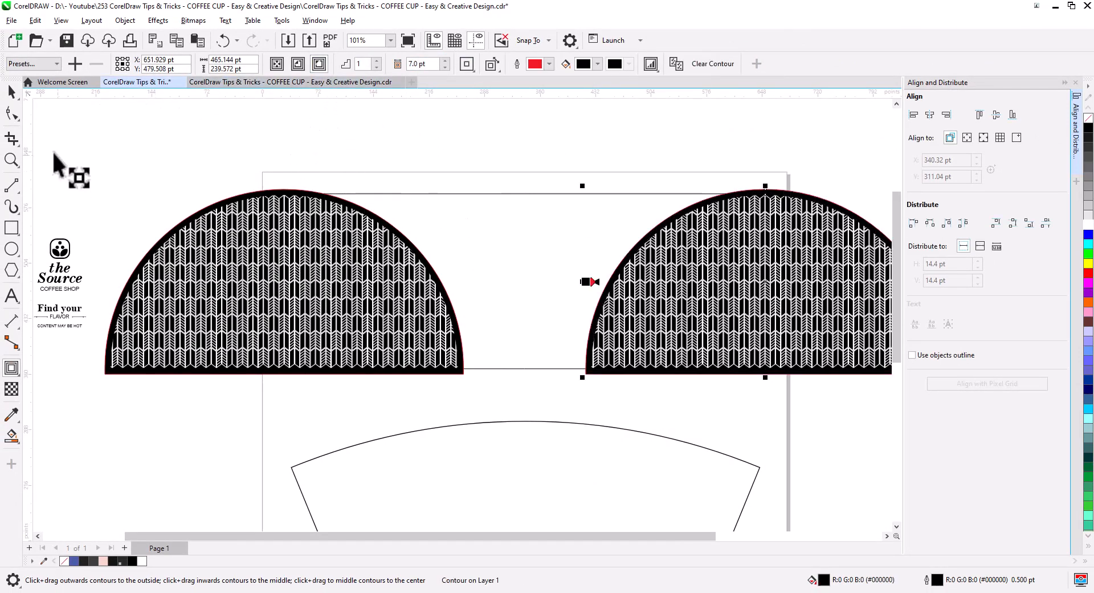
Break the right half-circle's contour apart and select the separated contour curve.
click(12, 91)
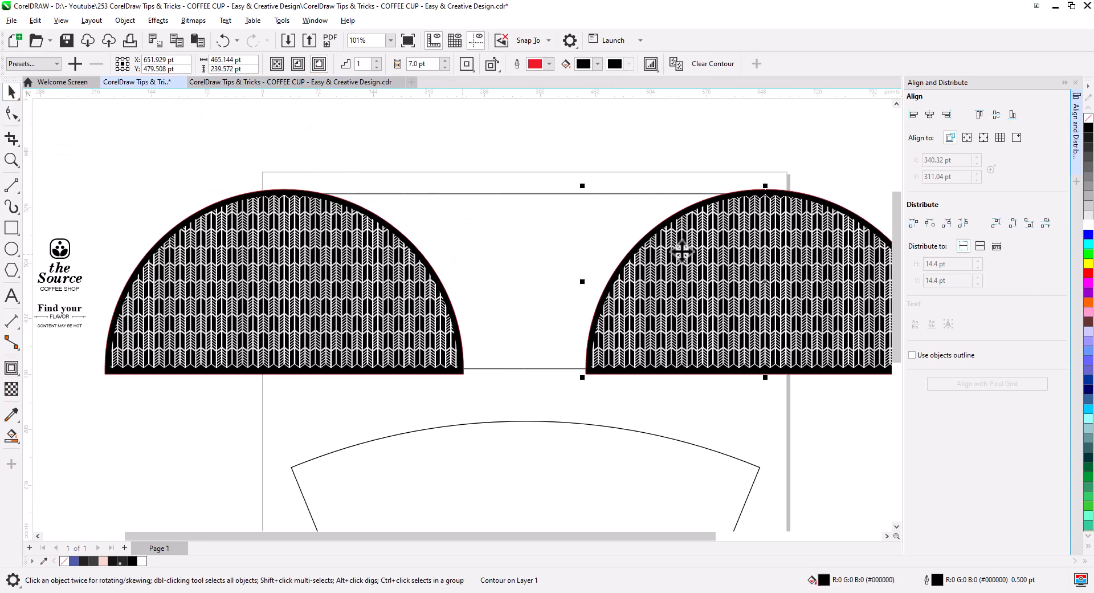
right_click(759, 190)
right_click(784, 191)
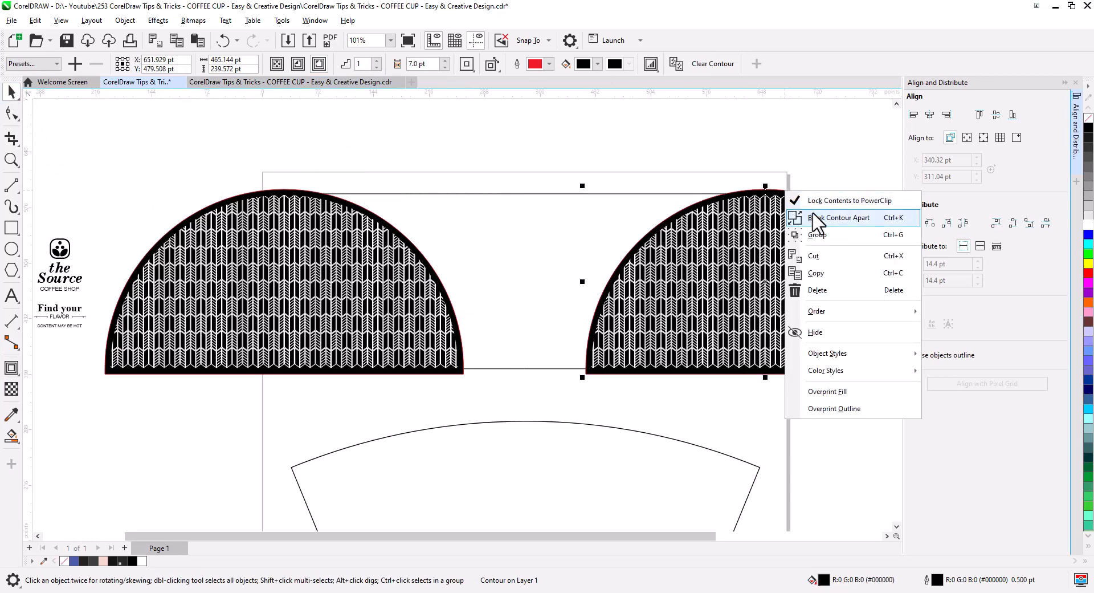
click(820, 217)
click(791, 192)
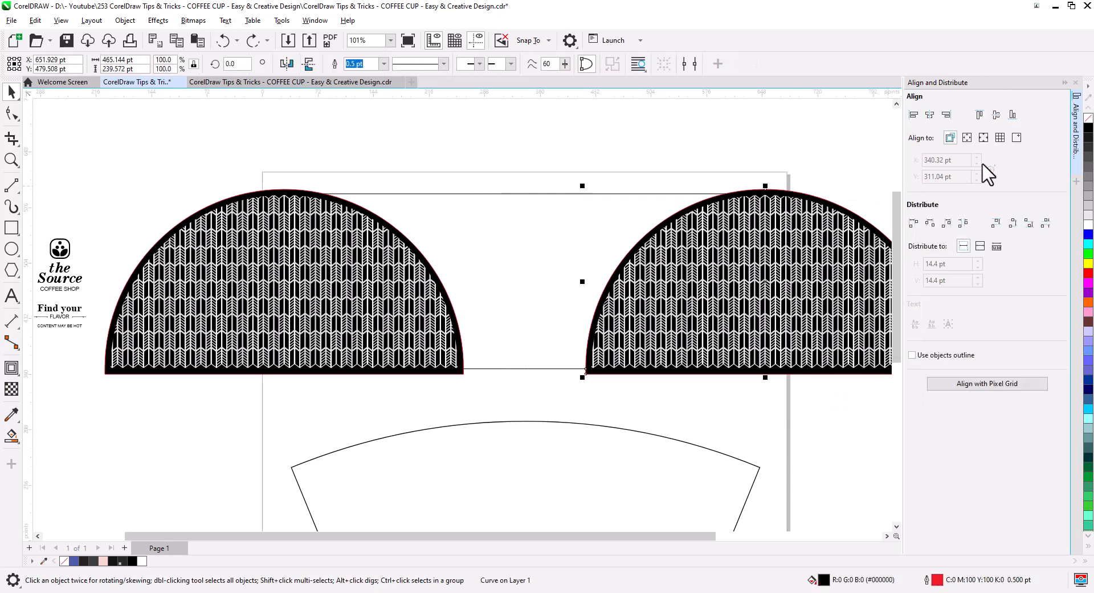
Remove the right contour curve's fill, and break the left half-circle's contour apart and give its curve no fill as well.
click(855, 149)
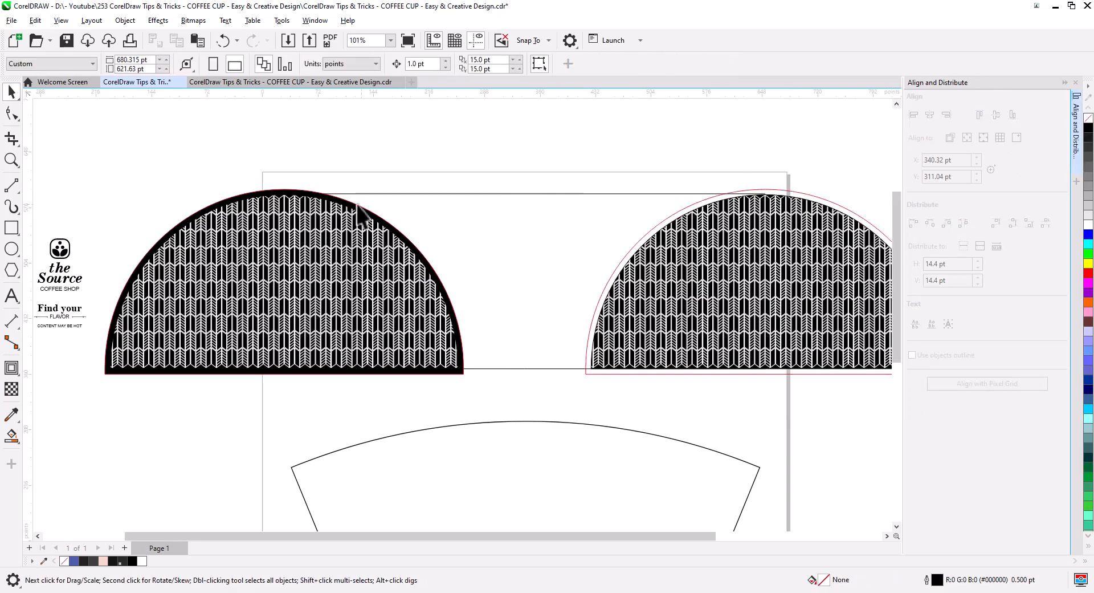
right_click(260, 190)
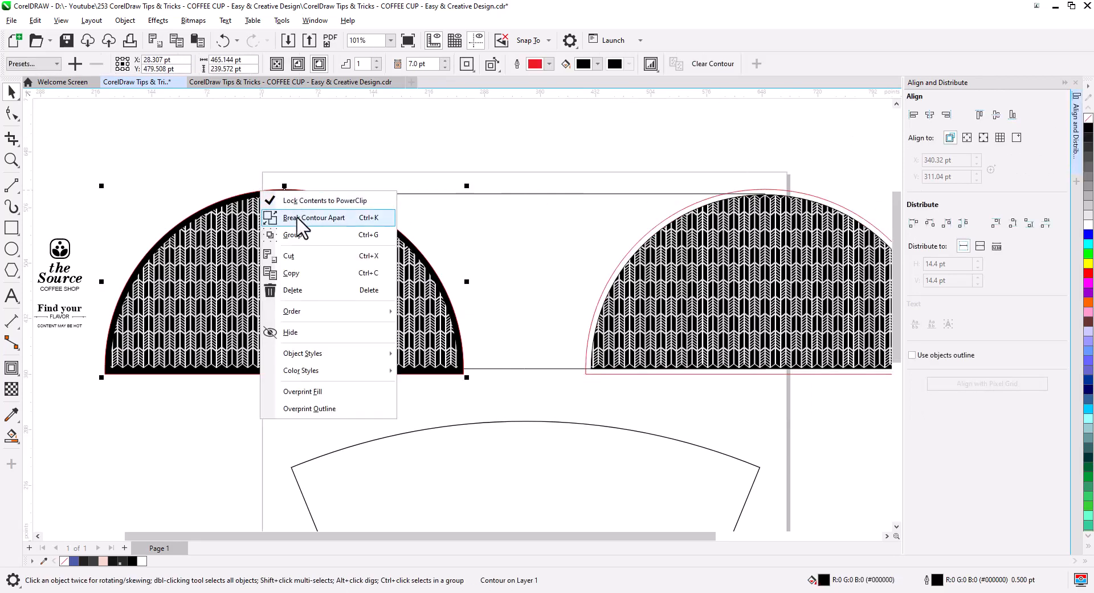
click(297, 219)
click(296, 169)
click(276, 200)
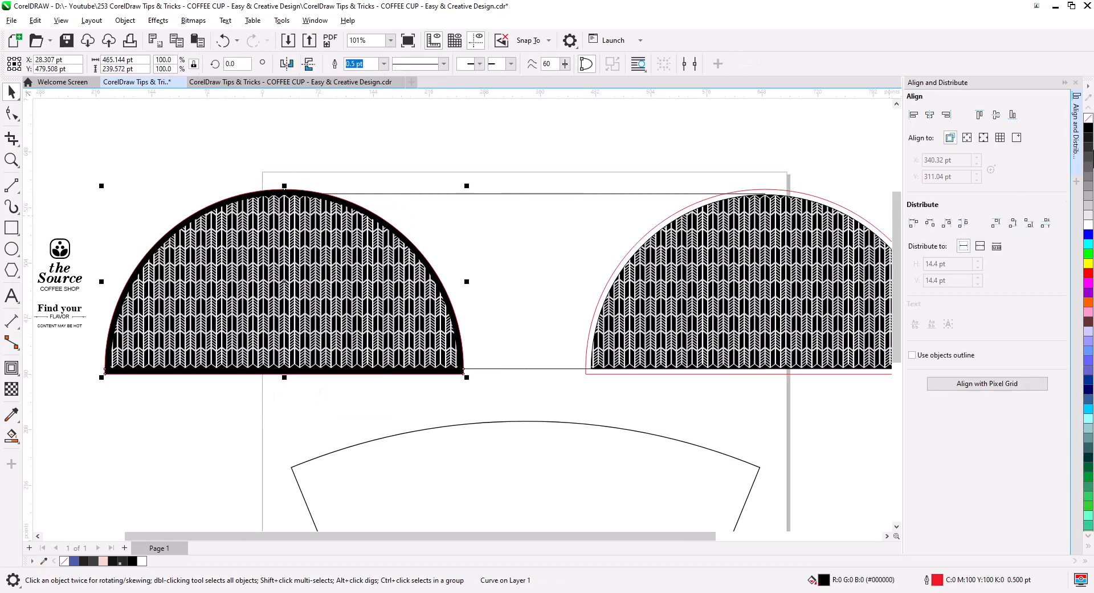
click(1088, 118)
click(630, 121)
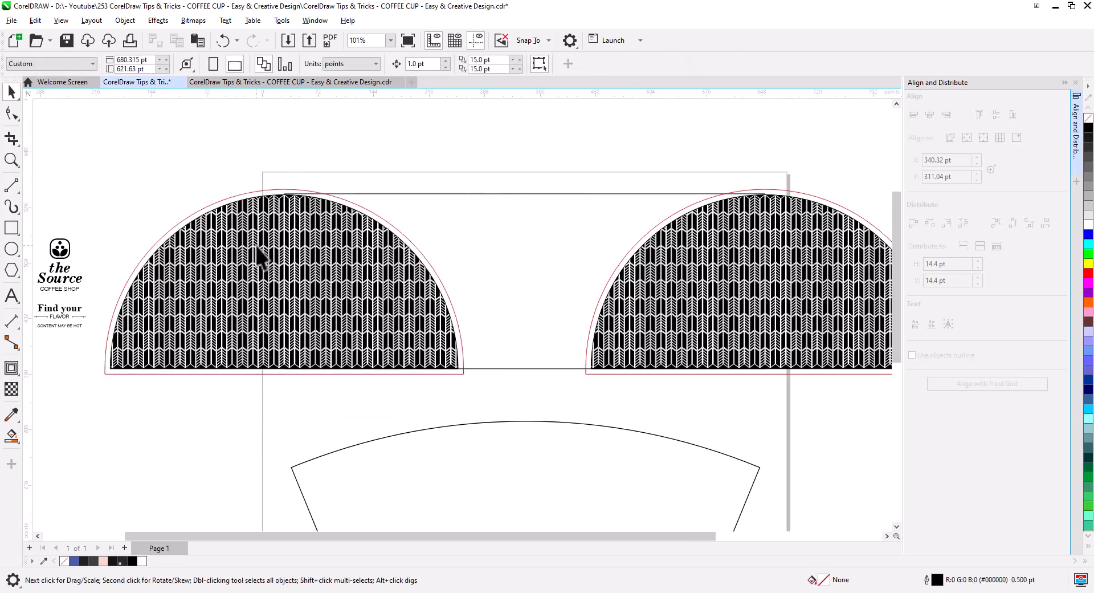
Smart-fill the inner arc-shaped gaps between each half-circle and its red contour, inside the large rectangle, with blue.
click(11, 436)
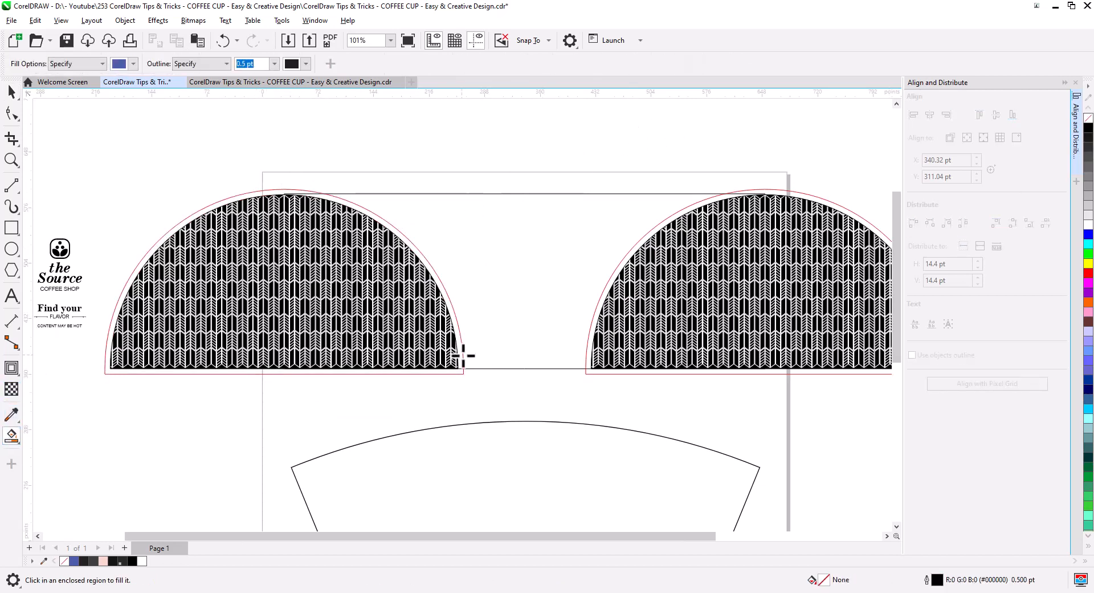
scroll(463, 355, up, 3)
click(454, 376)
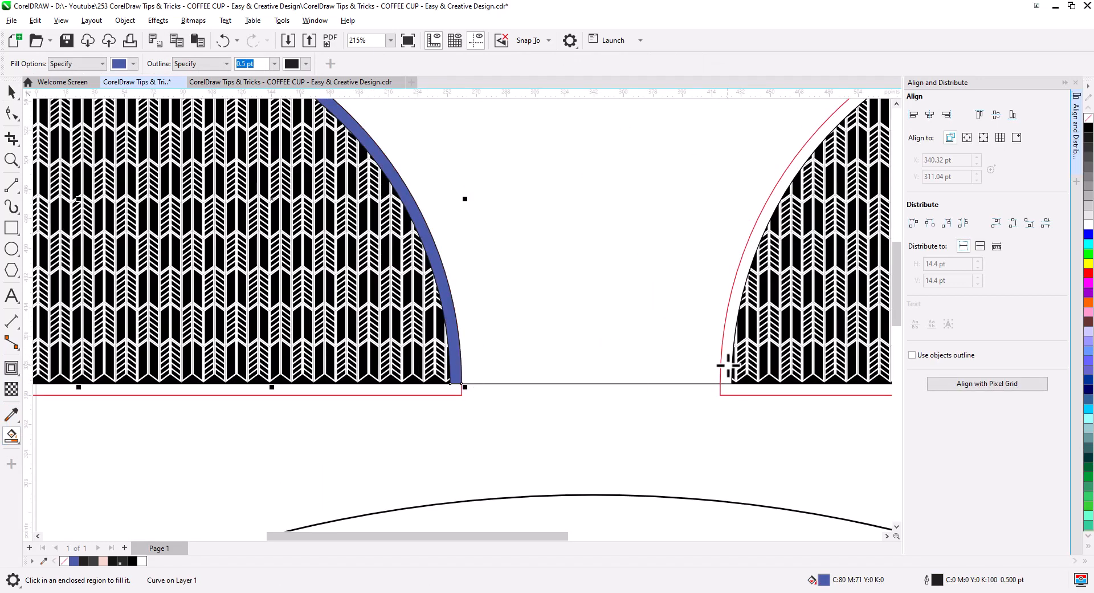
click(728, 364)
scroll(420, 349, down, 3)
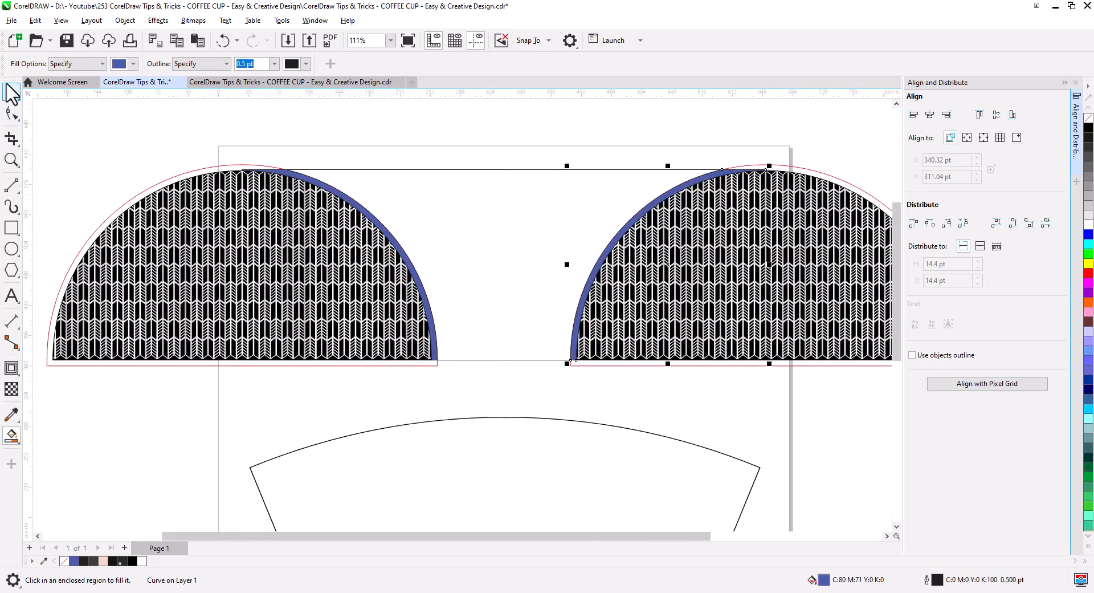
Delete both red contour curves around the half-circles.
click(10, 90)
click(326, 365)
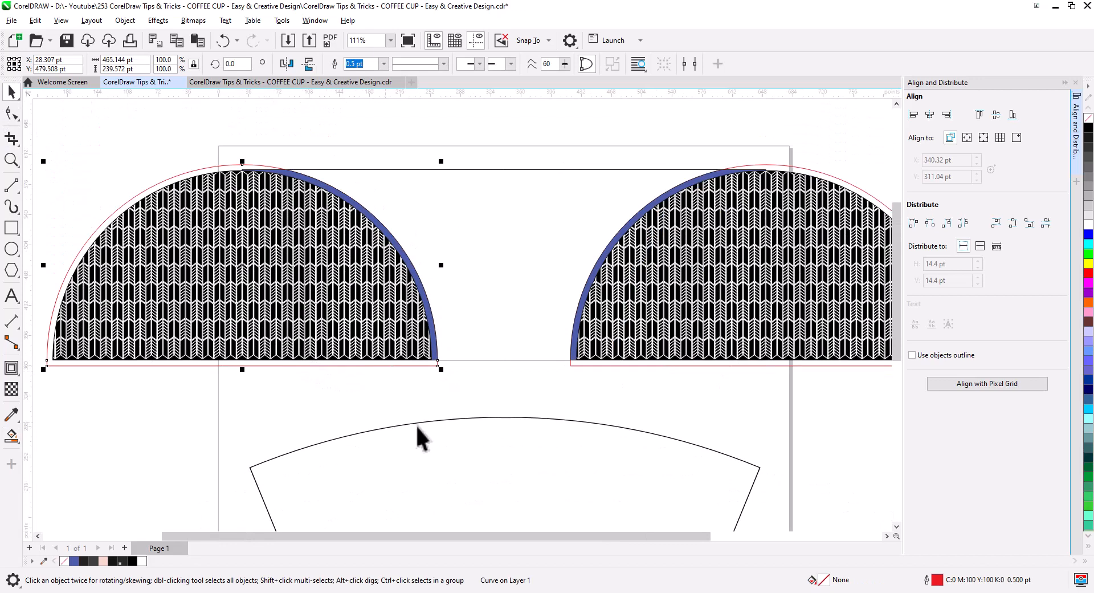
click(590, 377)
click(591, 367)
click(567, 388)
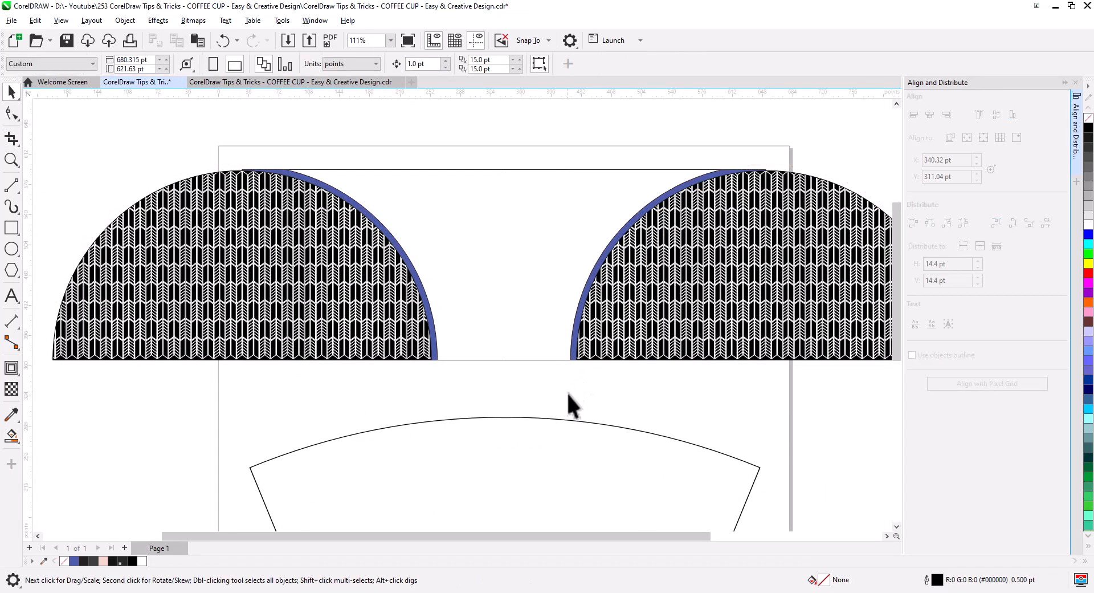
PowerClip both chevron-patterned half-circles inside the large rectangle.
click(761, 326)
shift+click(142, 268)
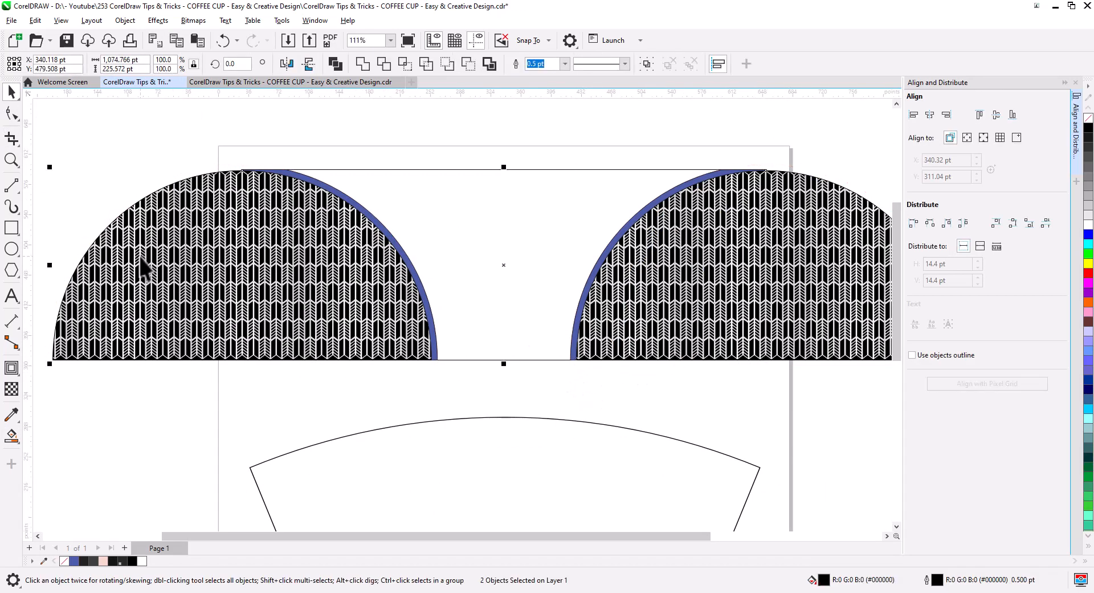
right_click(141, 258)
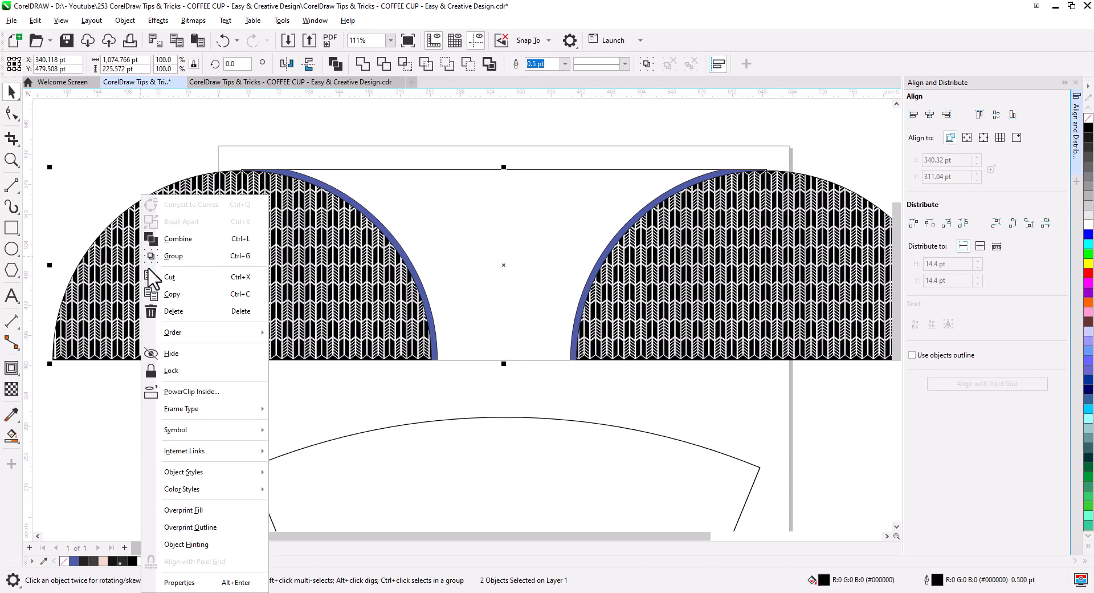
click(194, 393)
click(447, 190)
key(Escape)
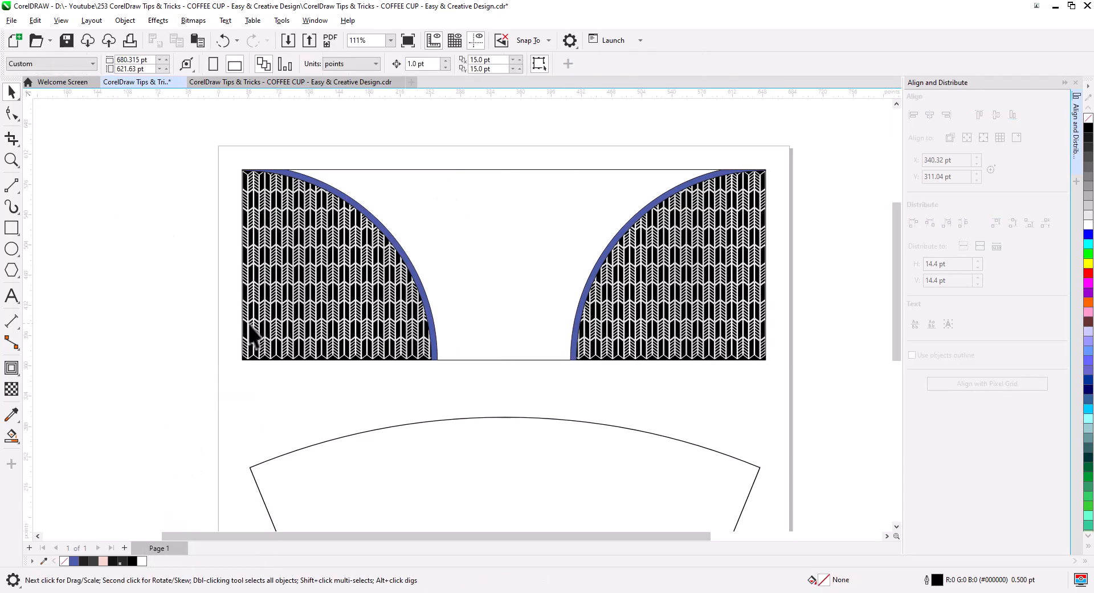
Draw a thin horizontal rectangle about 181 pt wide across the gap between the blue arcs and set its height to 7 pt.
scroll(536, 293, up, 2)
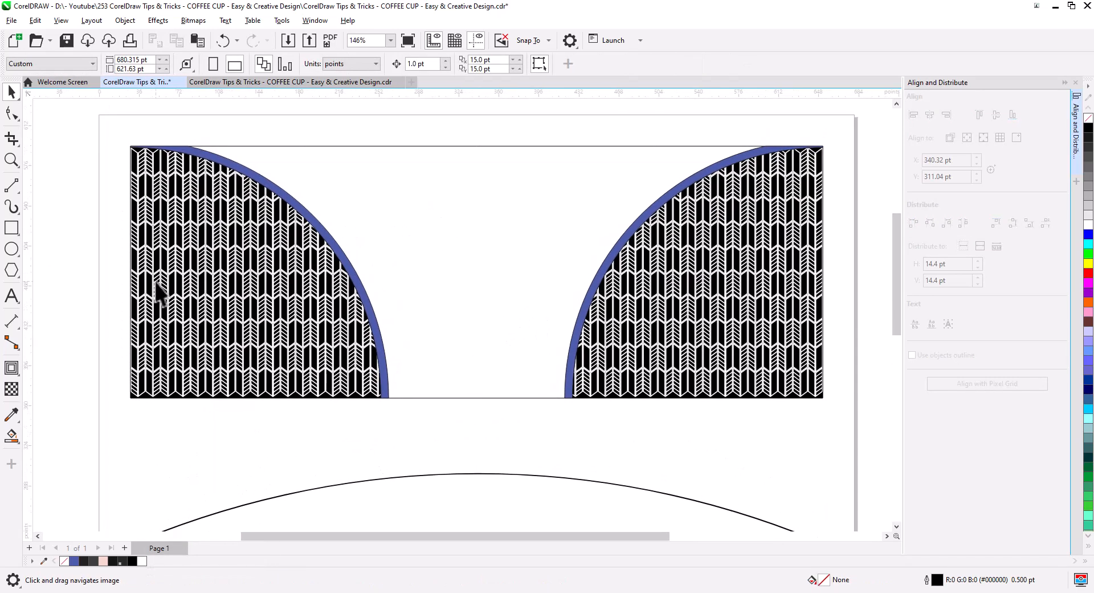
click(12, 227)
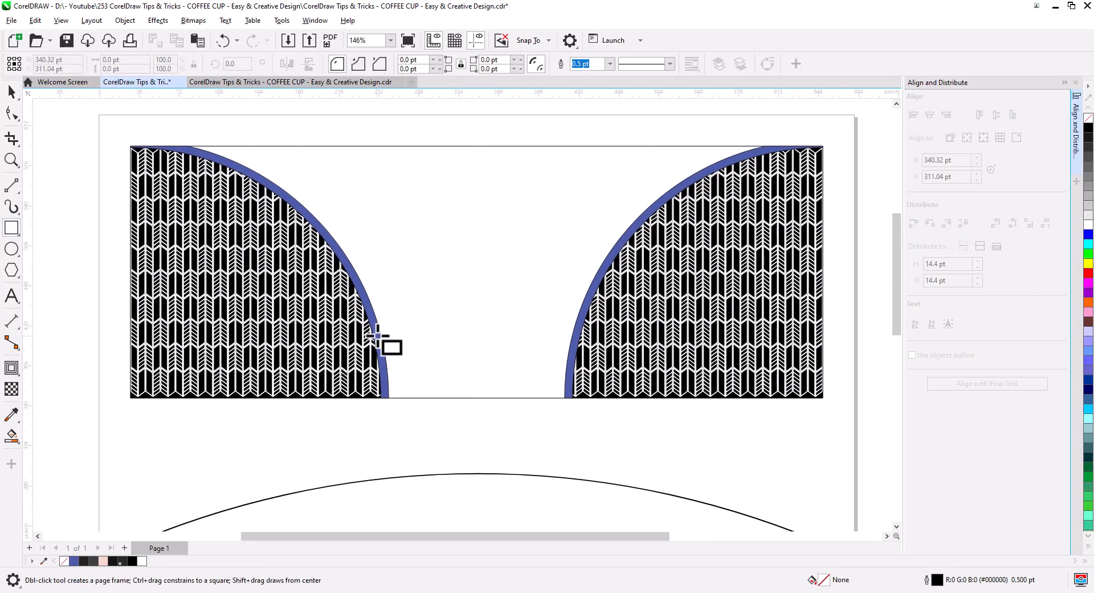
drag(374, 329, 576, 337)
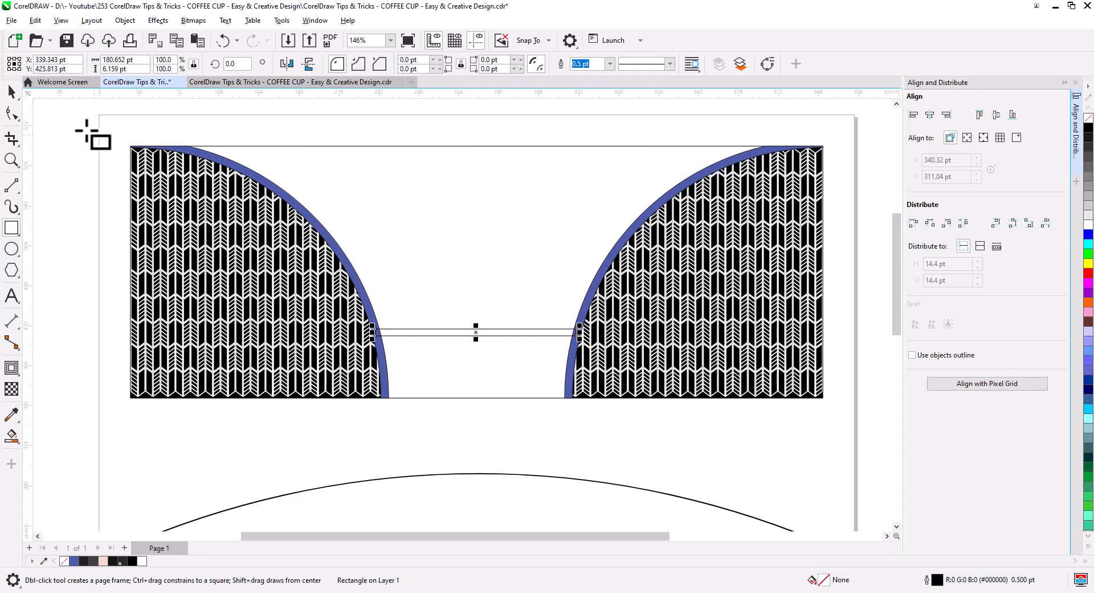
click(11, 91)
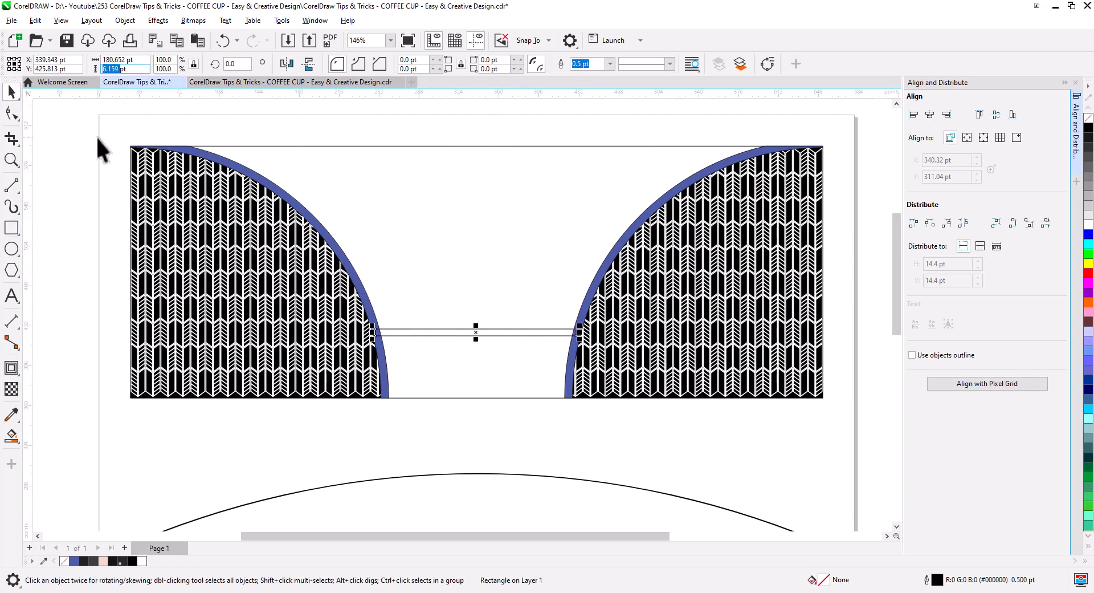
text(7)
key(Return)
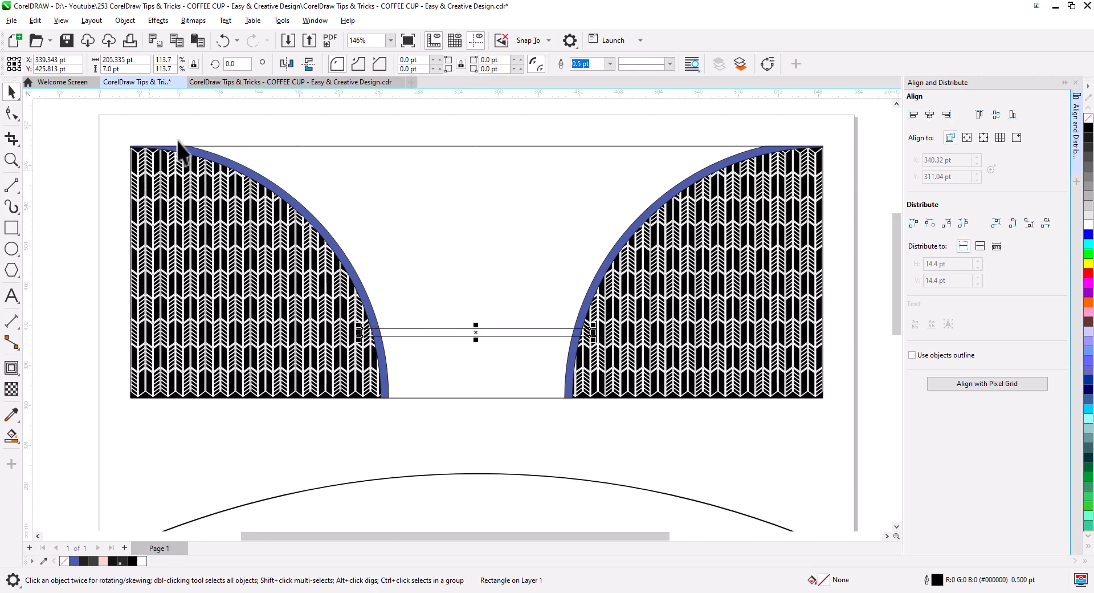
Shorten the thin bar from both ends to about 182 pt so it ends within the blue arcs, and nudge it slightly upward.
scroll(393, 328, up, 2)
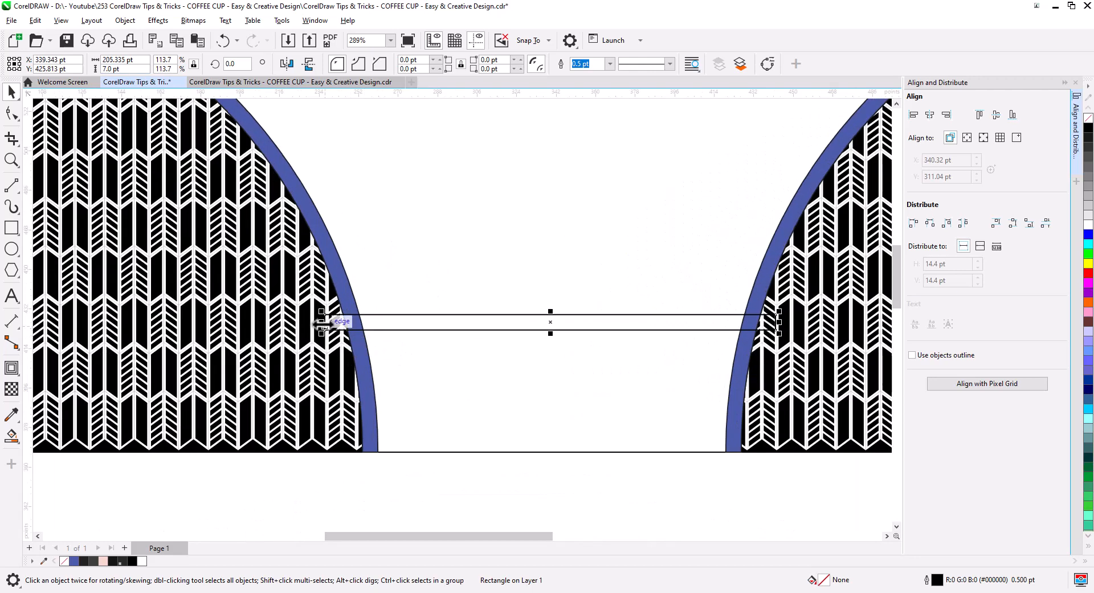
drag(323, 324, 349, 323)
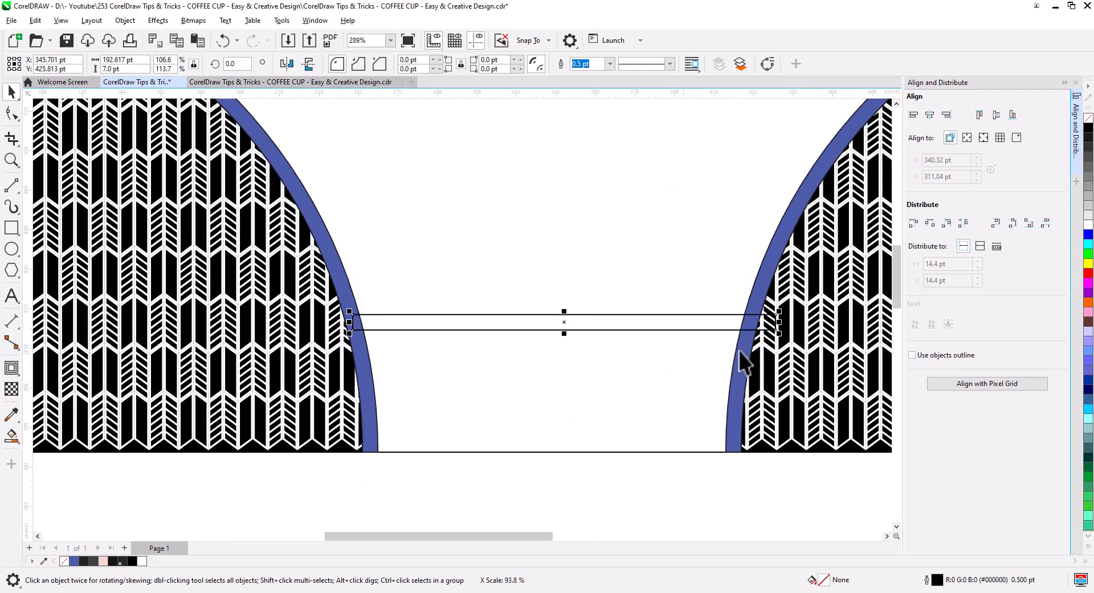
drag(780, 323, 755, 323)
scroll(557, 362, down, 1)
scroll(553, 371, down, 2)
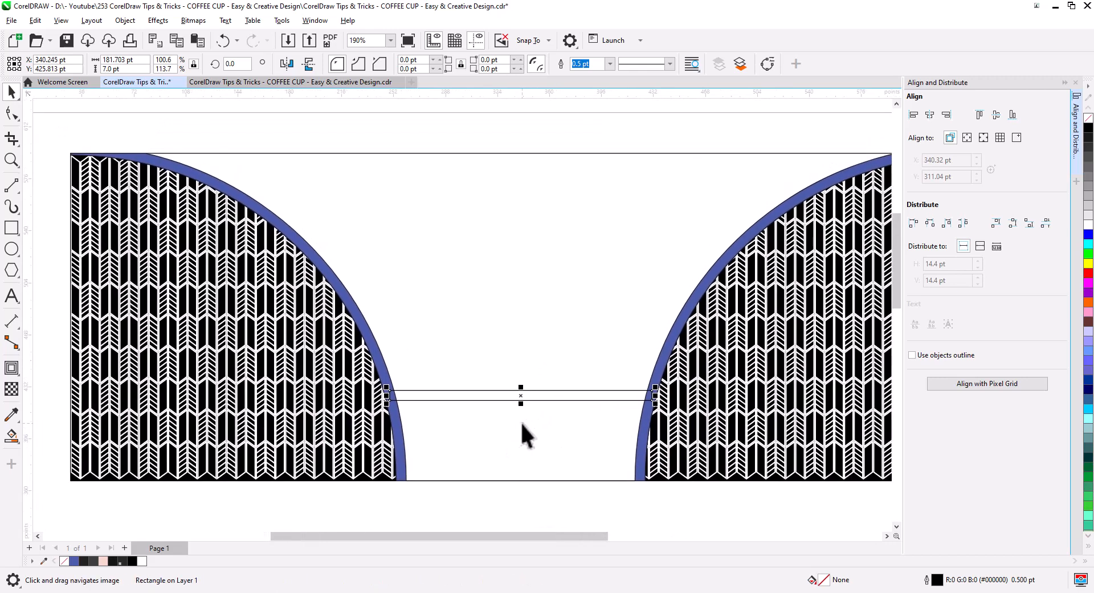
drag(523, 397, 524, 394)
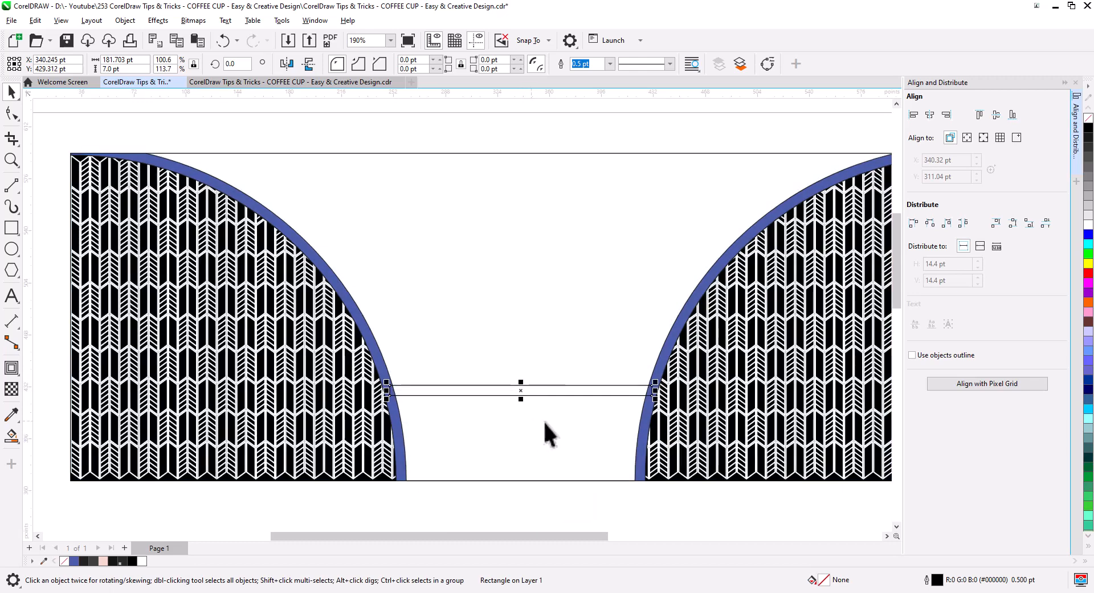
Weld the thin horizontal bar and the two blue arcs into a single border shape.
shift+click(670, 355)
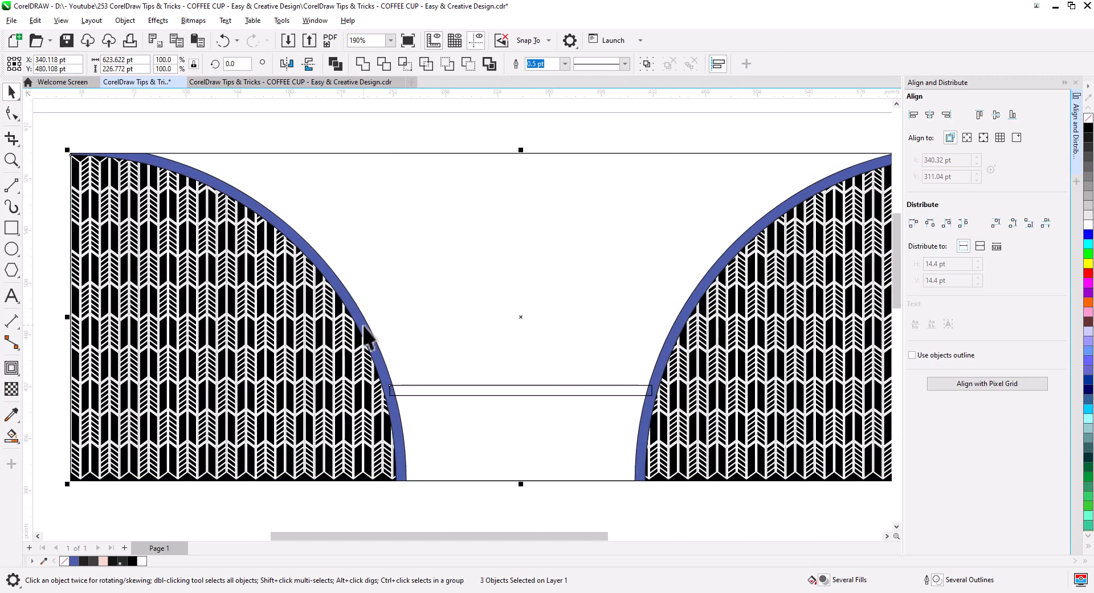
click(363, 64)
click(365, 167)
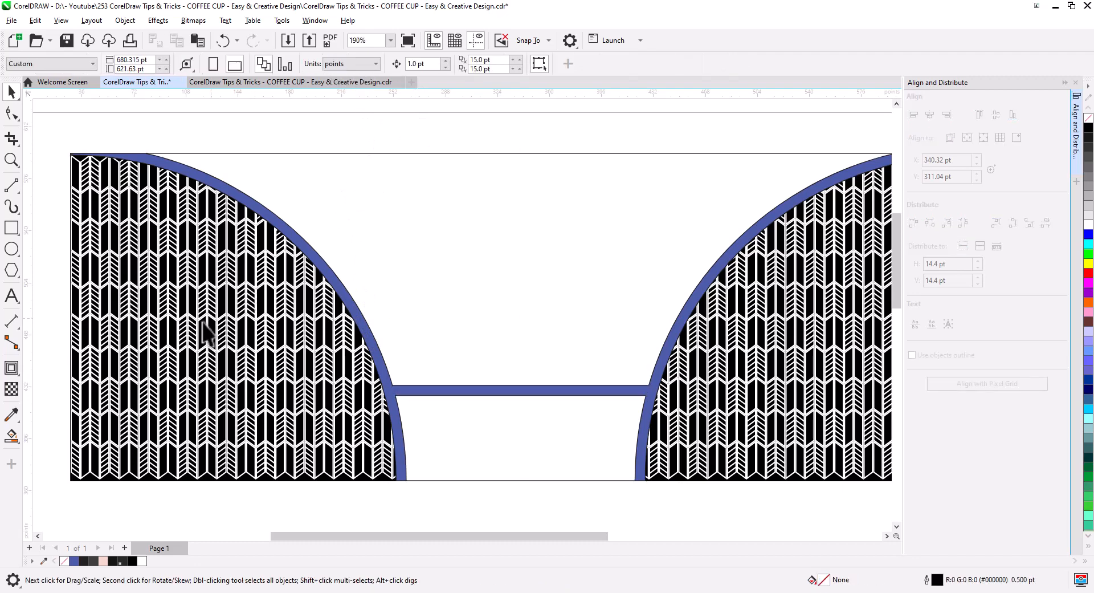
Smart-fill the enclosed areas below and above the horizontal bar to create two separate shapes.
click(11, 436)
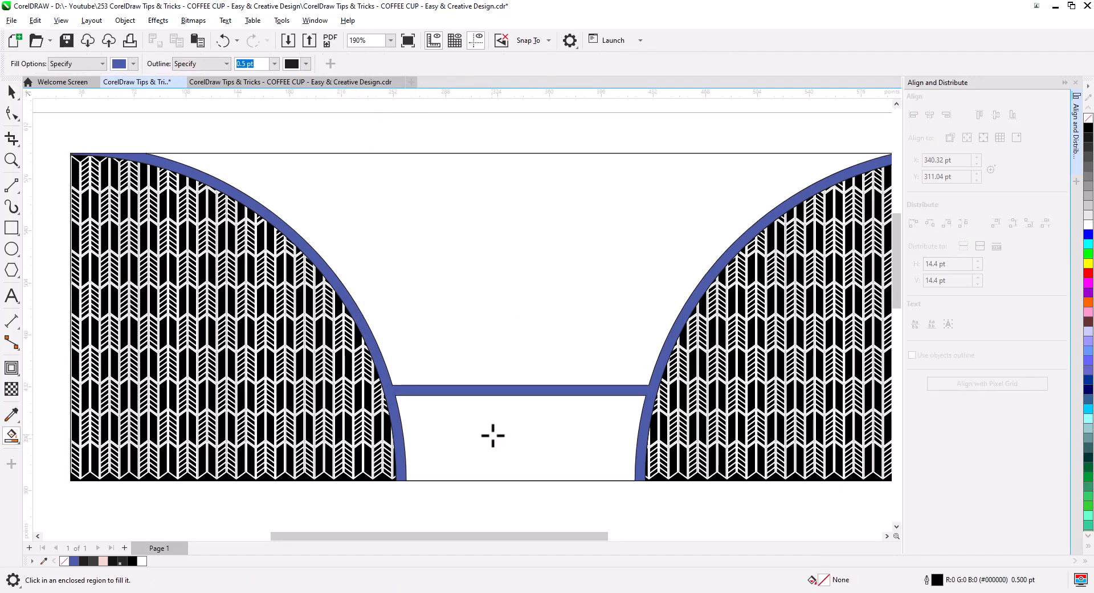
click(490, 435)
click(400, 303)
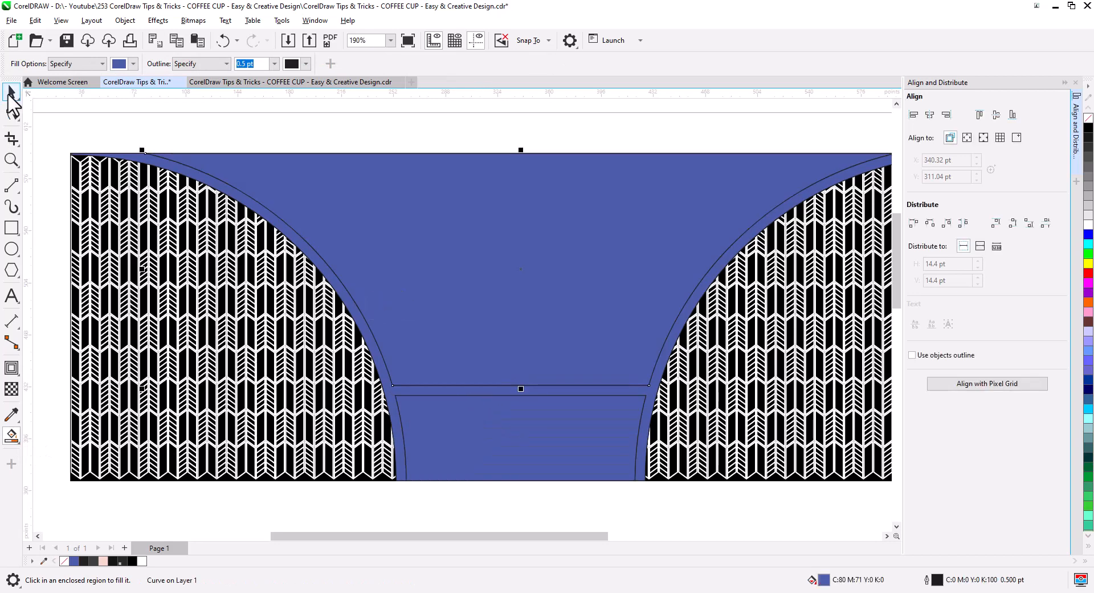
click(10, 94)
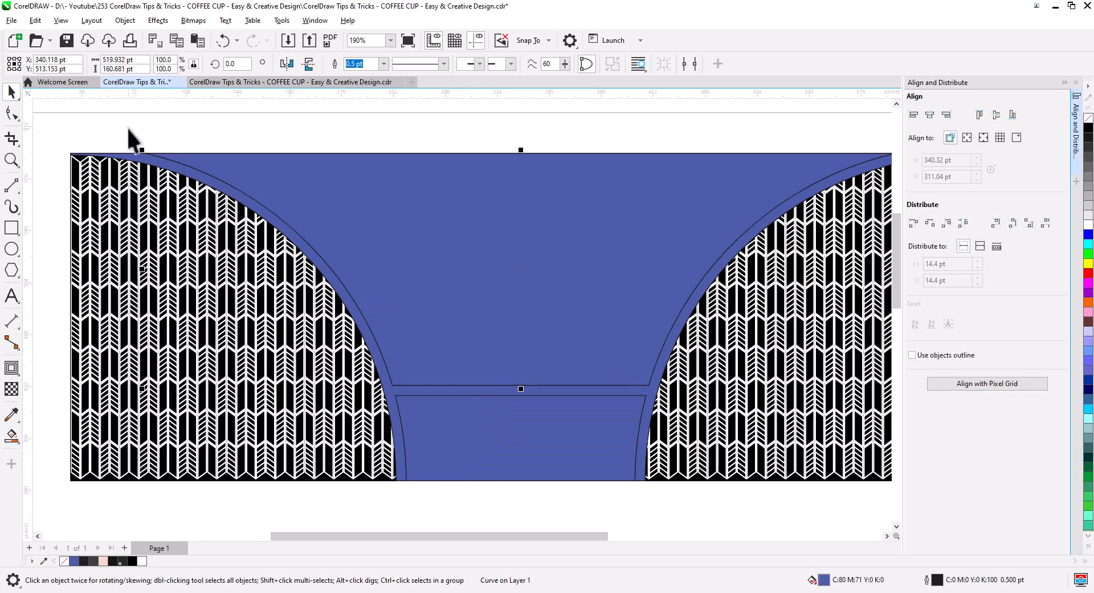
Fill the upper central shape with dark grey #3F3F3F and the lower central shape with near-black.
click(93, 561)
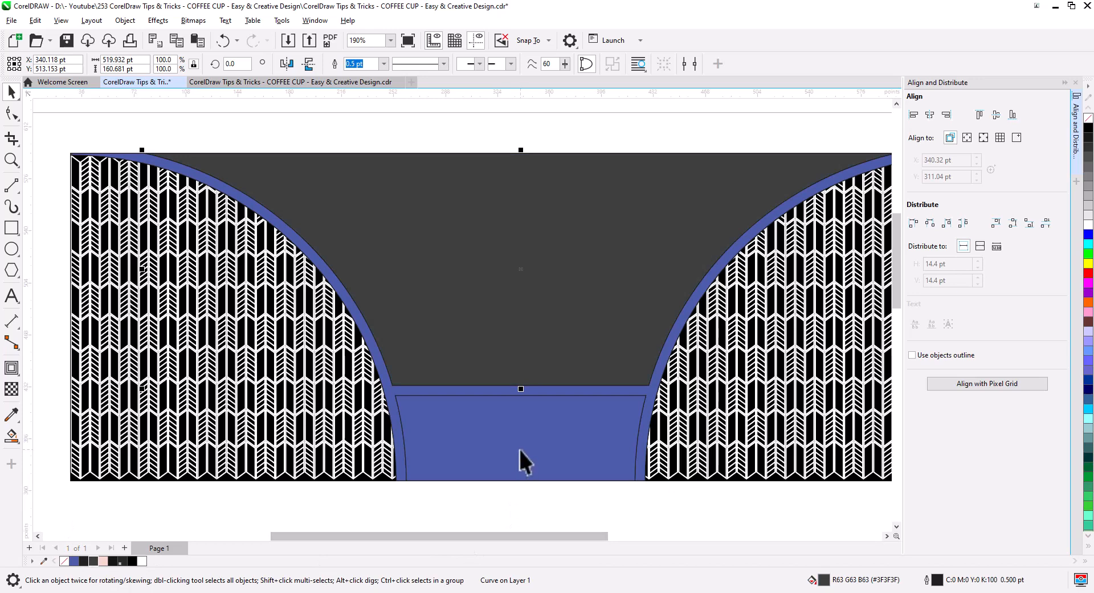
click(519, 452)
click(85, 561)
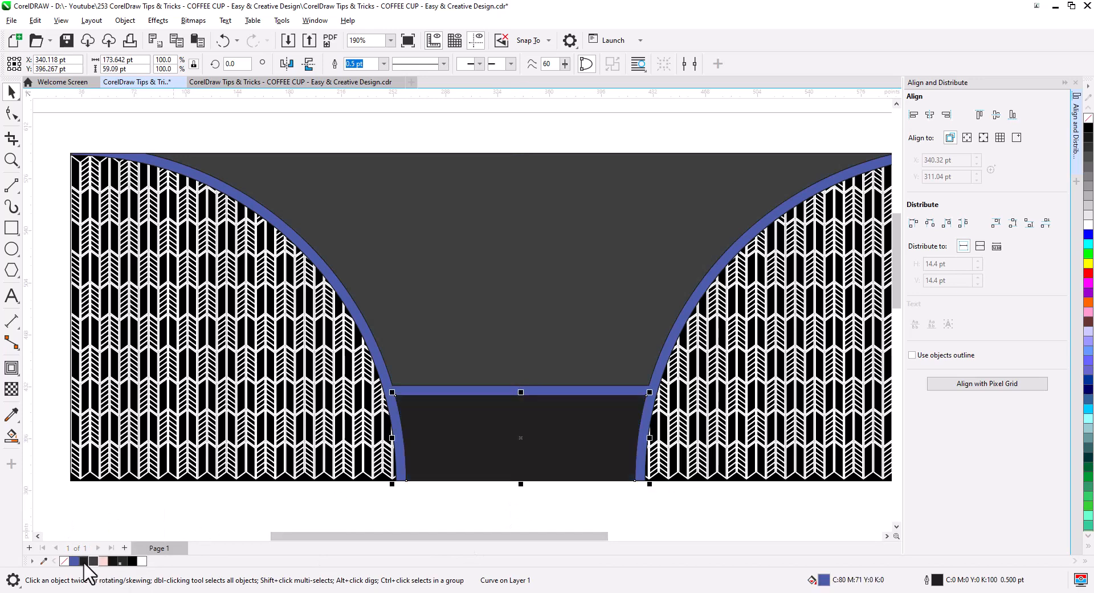
Fill the welded border shape with pale pink #F5D7CC.
click(385, 379)
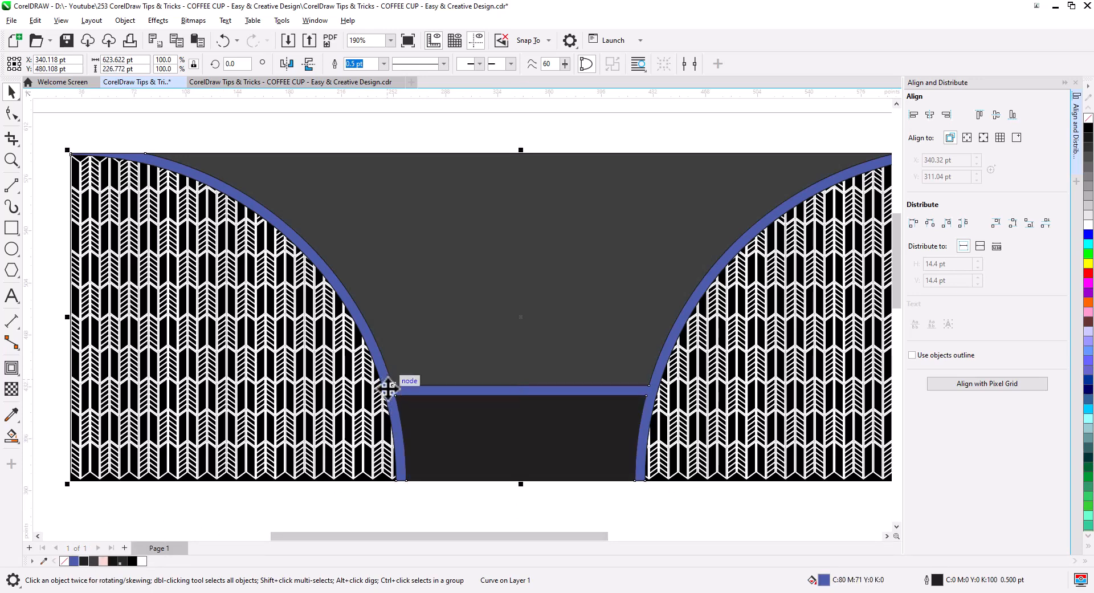
click(104, 561)
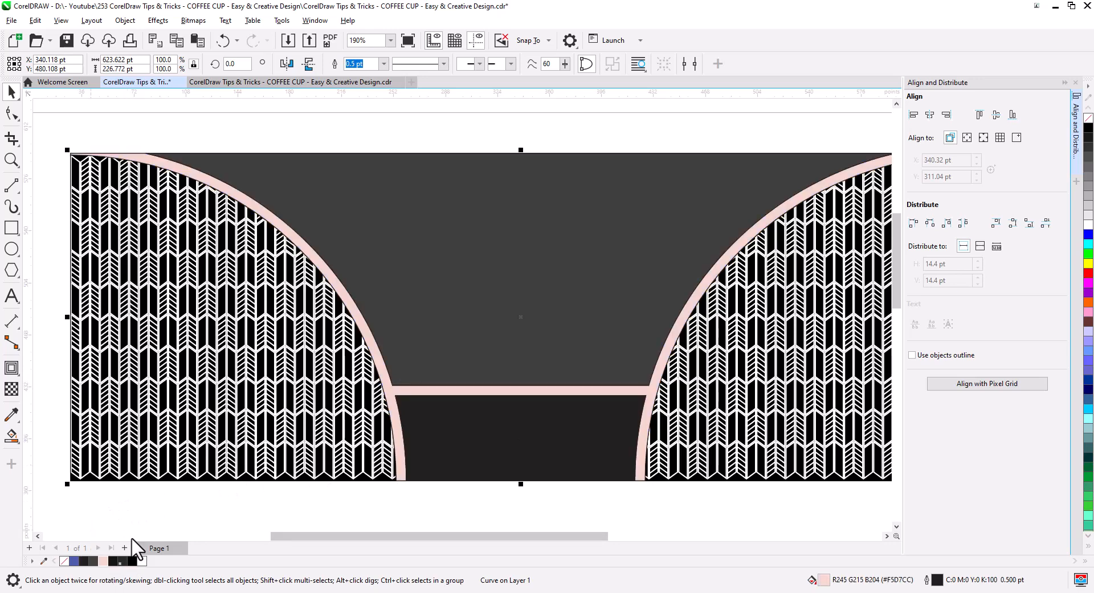
click(389, 143)
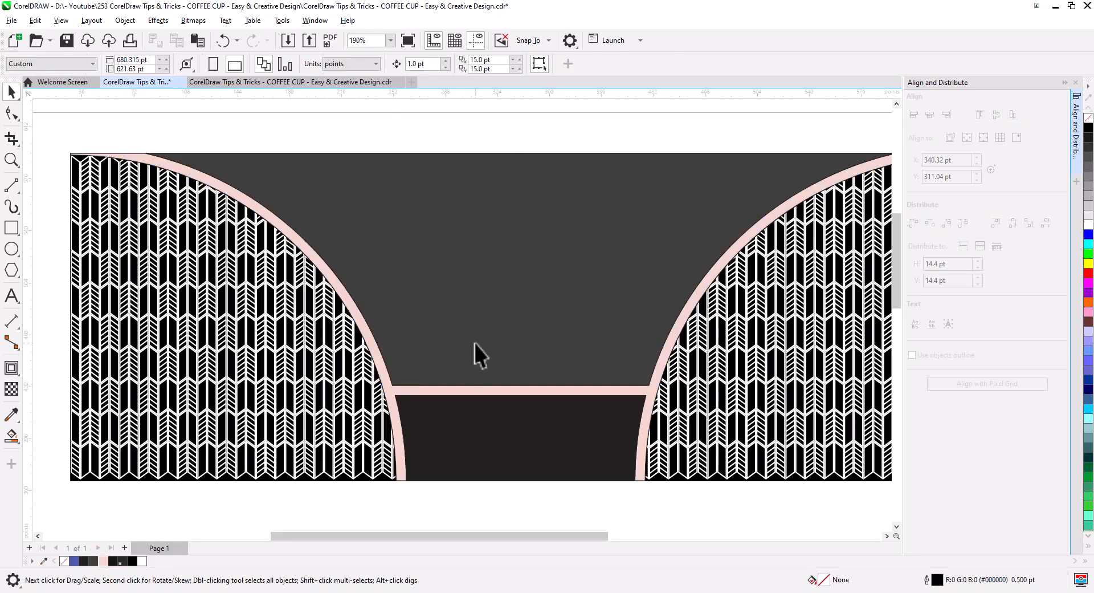
Recolour the upper central shape black and the lower central shape dark grey.
click(450, 344)
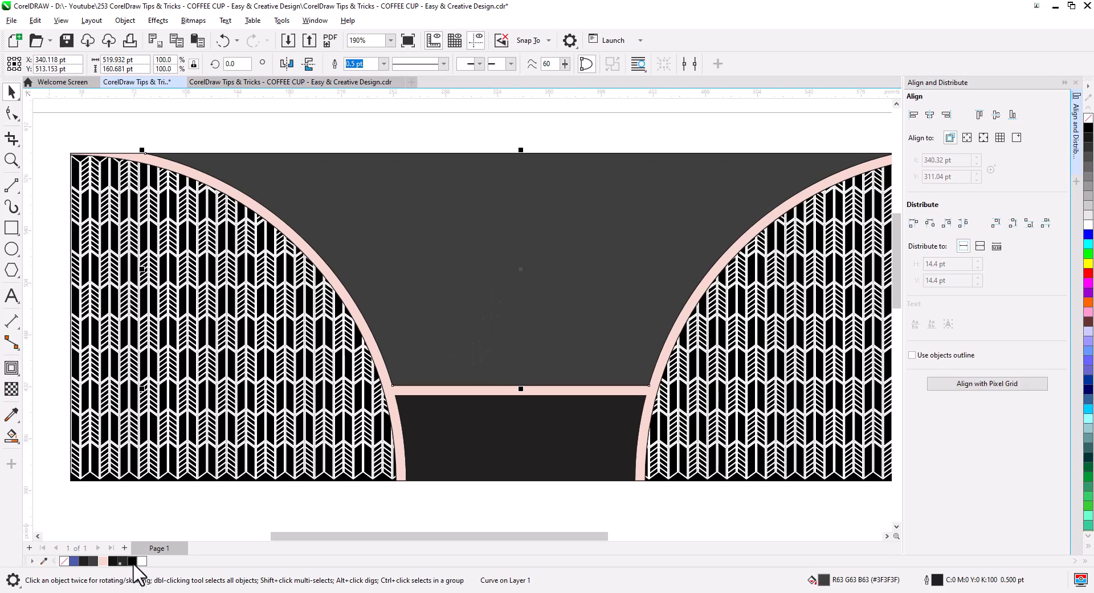
click(132, 561)
click(507, 457)
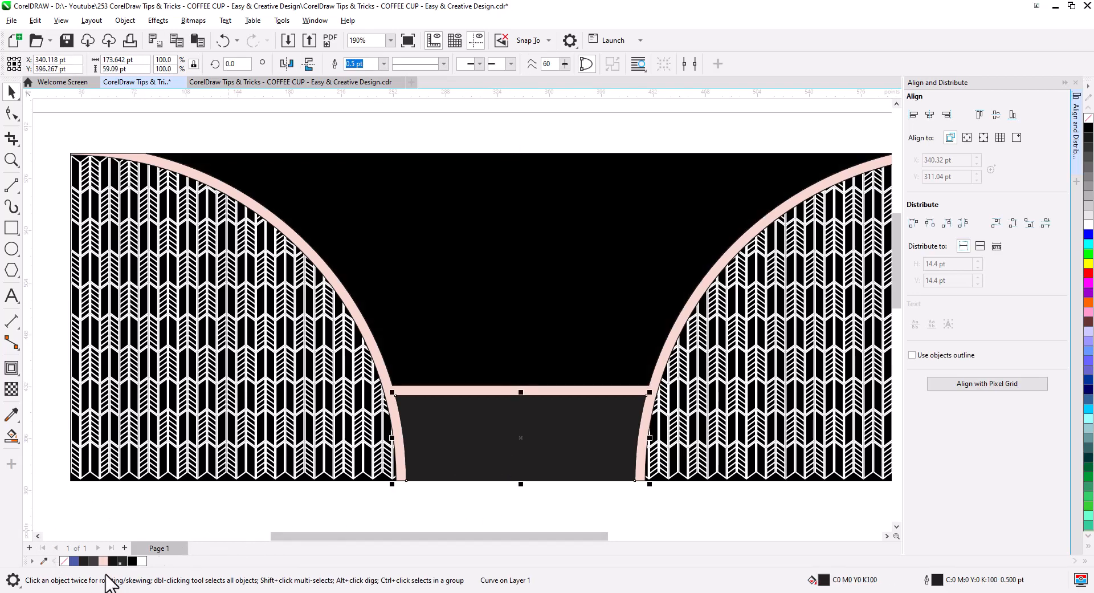
click(93, 560)
Remove the outlines from all shapes of the rectangular wrap design.
scroll(437, 471, down, 3)
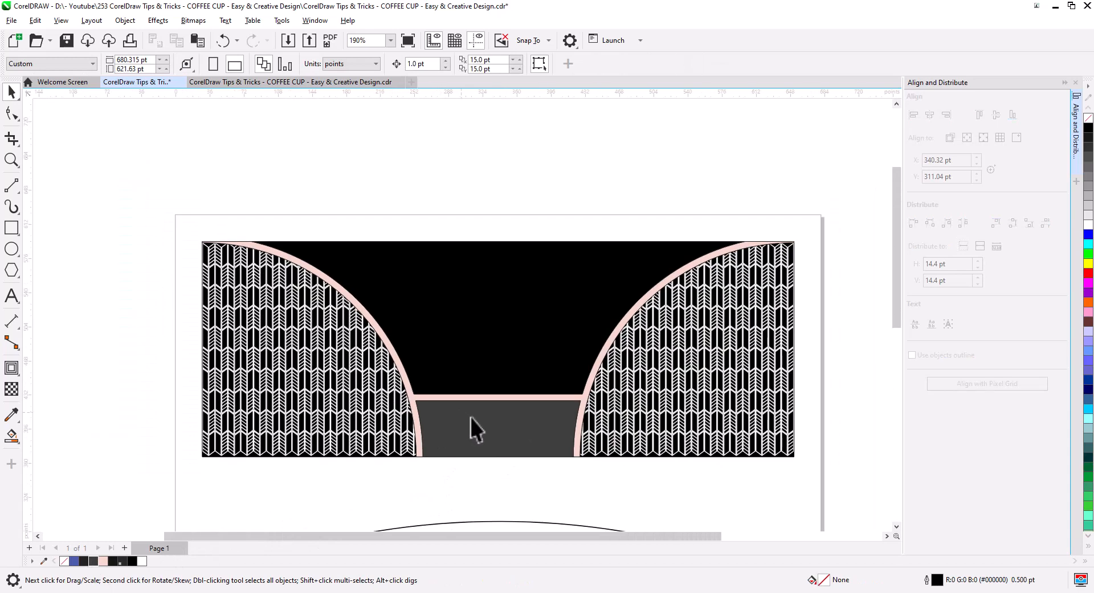
drag(171, 196, 735, 451)
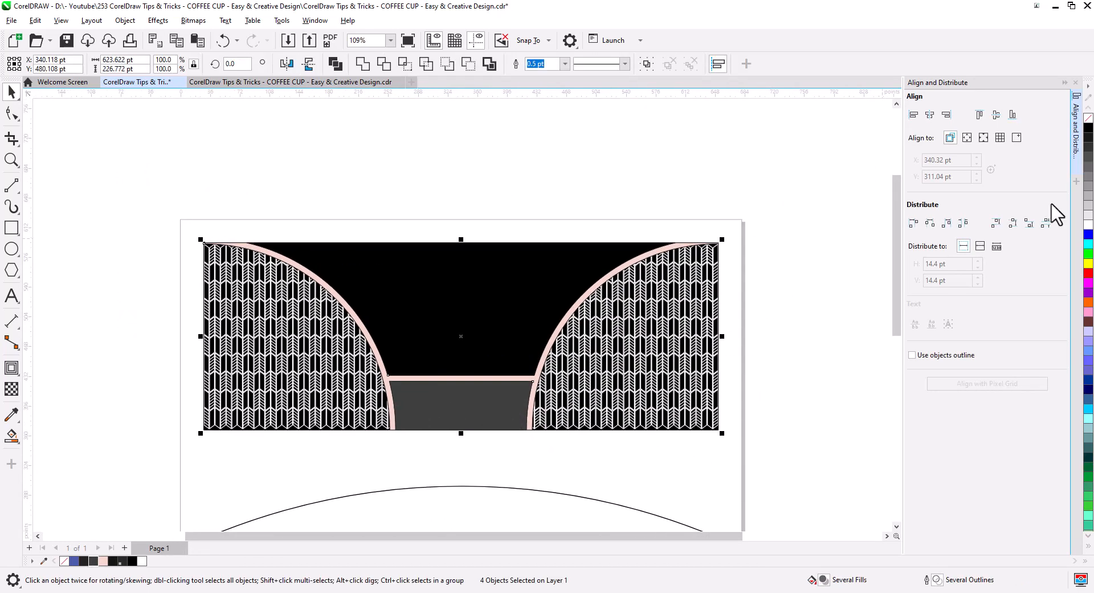
right_click(1088, 120)
click(738, 148)
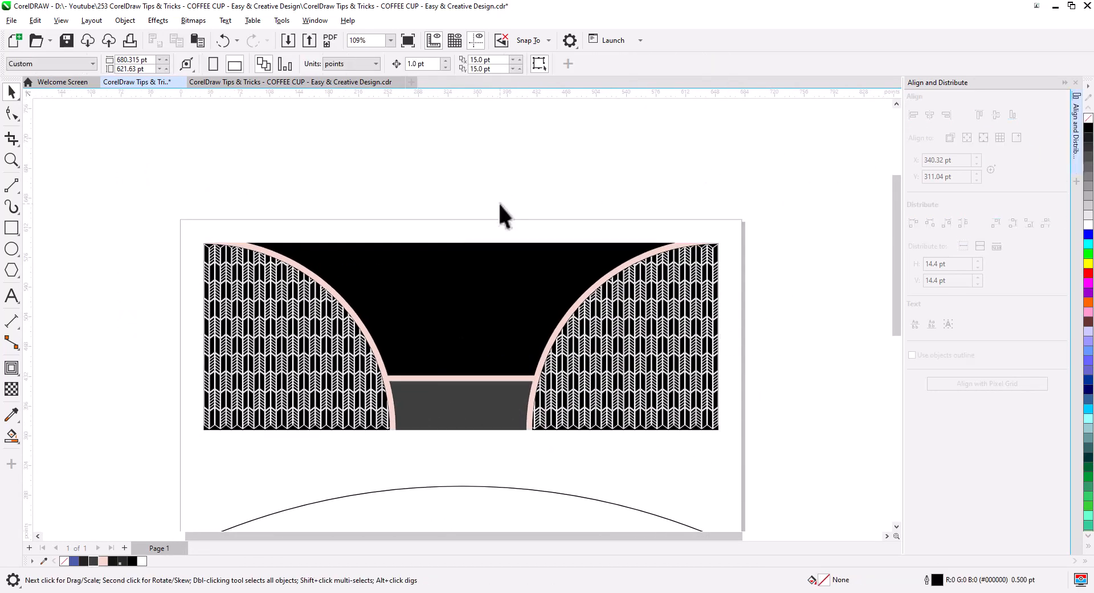
Copy the coffee shop logo and tagline artwork onto the centre of the wrap design and fill the copy white.
scroll(361, 250, down, 1)
drag(234, 309, 401, 369)
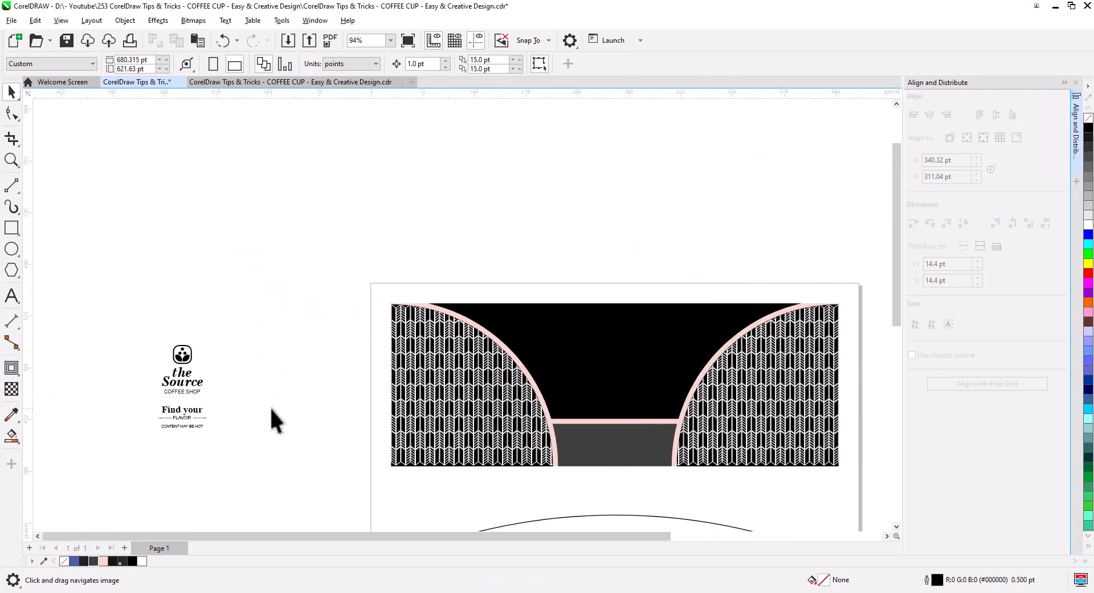
drag(144, 326, 143, 324)
drag(184, 381, 612, 385)
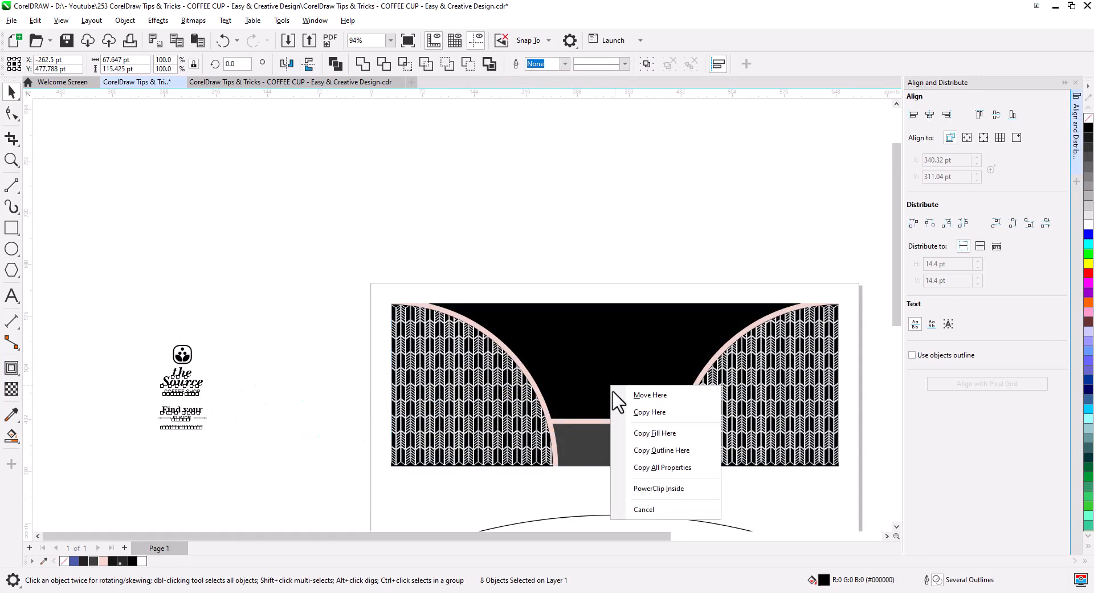
click(649, 413)
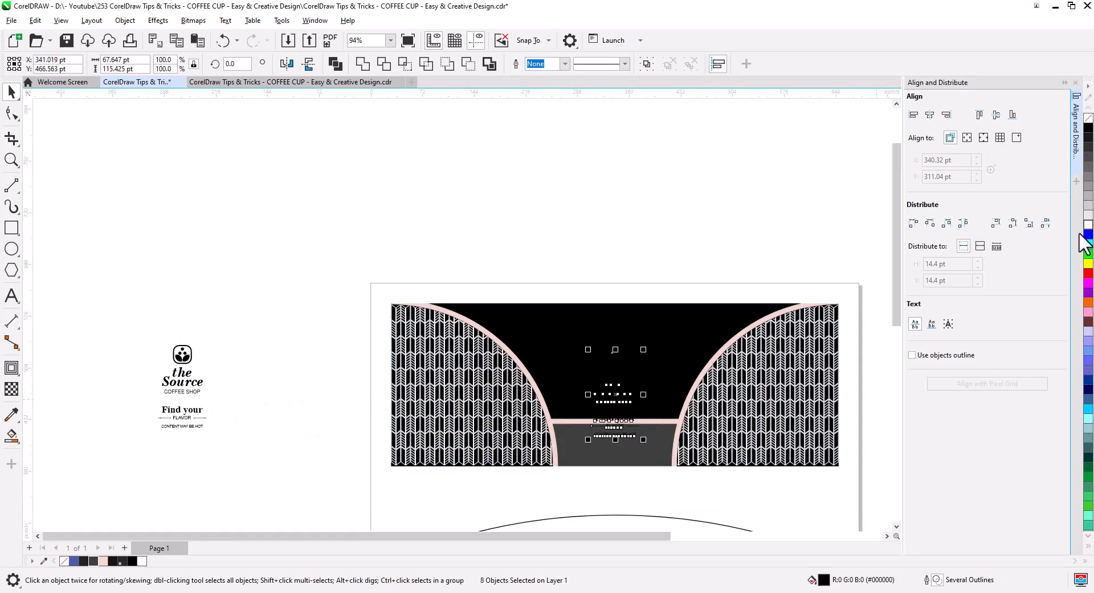
scroll(635, 393, up, 5)
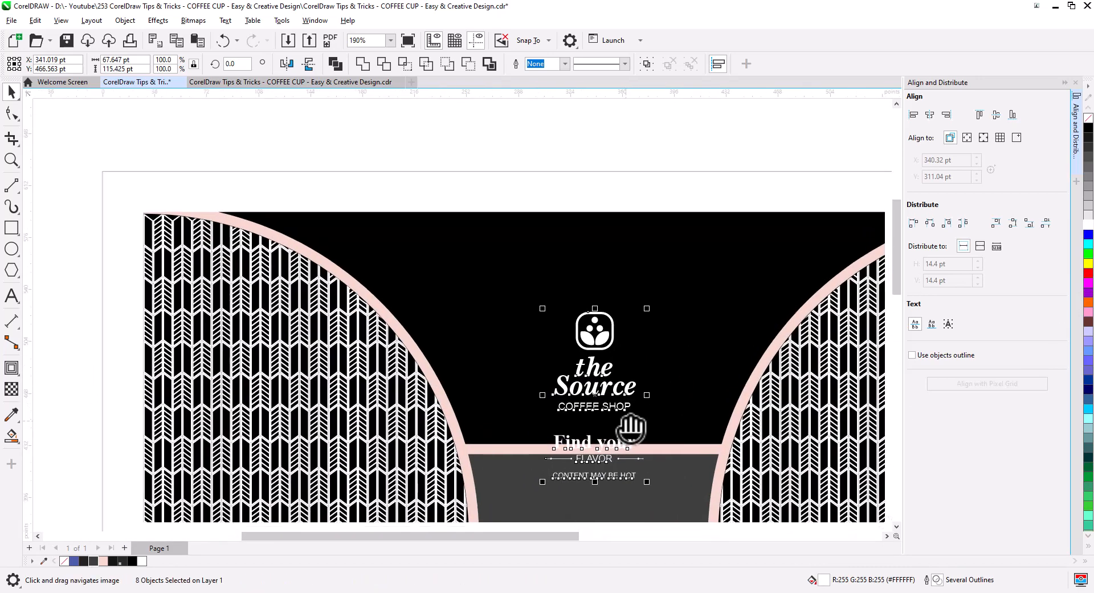
Move the "Find your FLAVOR" and "CONTENT MAY BE HOT" text into the dark grey area and centre it horizontally on that shape.
drag(631, 429, 581, 330)
click(592, 449)
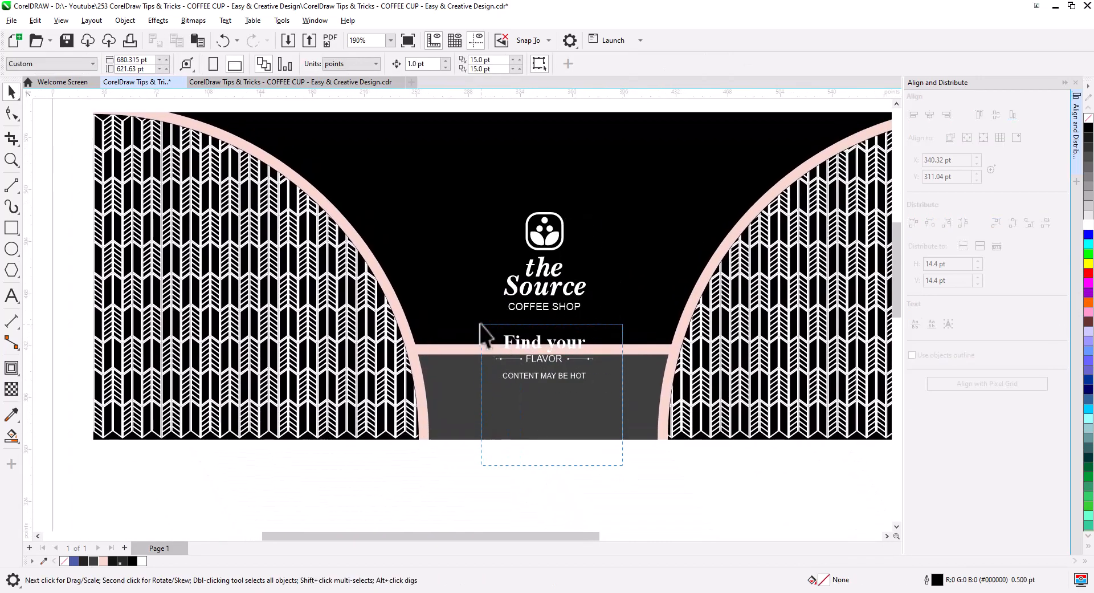
drag(622, 465, 482, 325)
drag(532, 350, 531, 374)
shift+click(620, 428)
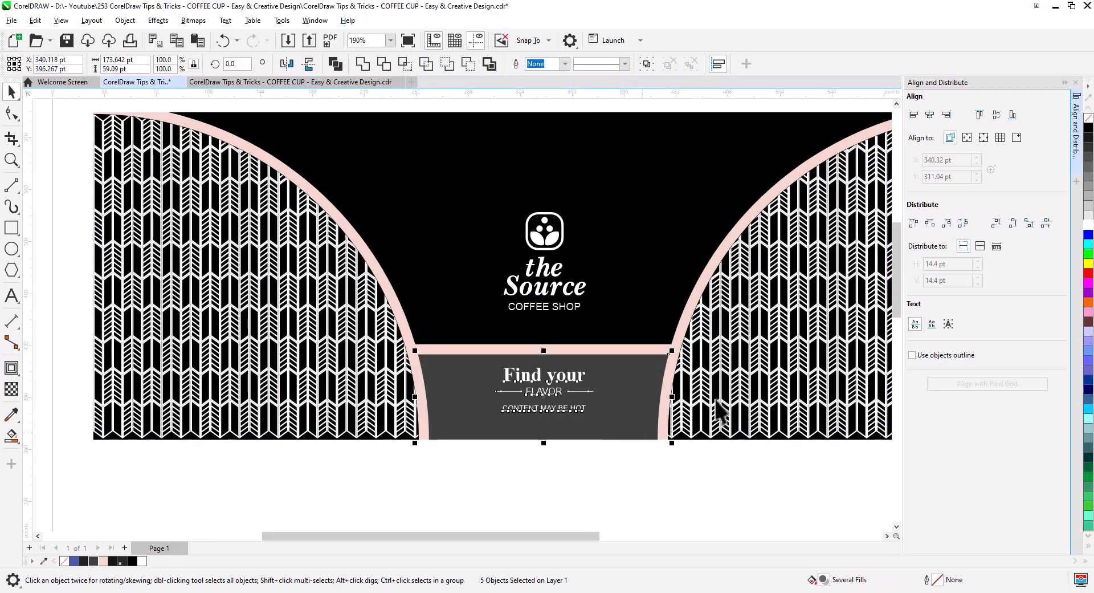
click(930, 114)
shift+click(488, 386)
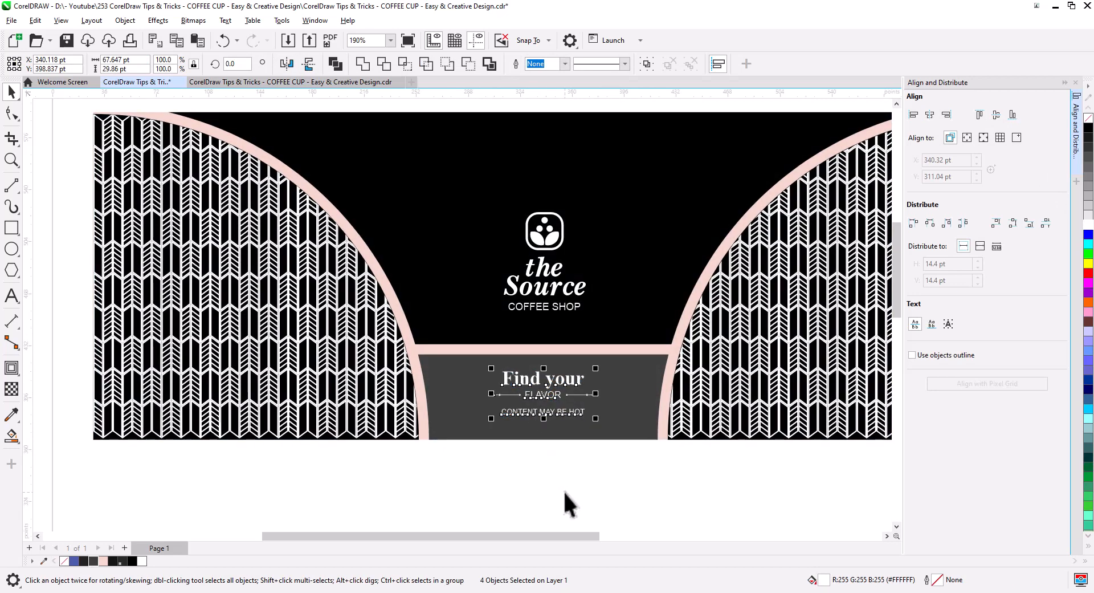
click(563, 492)
Recolour the logo and "the Source COFFEE SHOP" text in the black area pale pink #F5D7CC.
drag(556, 211, 526, 285)
drag(413, 153, 627, 410)
click(103, 561)
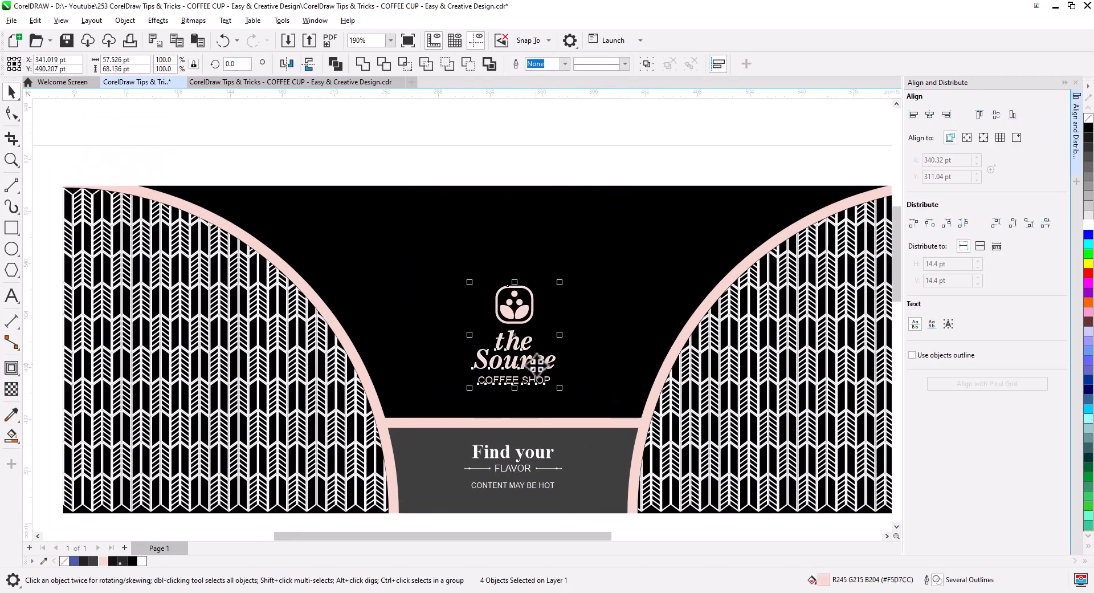
Move the logo group up, enlarge it slightly and centre it horizontally on the black shape.
drag(516, 323, 522, 287)
drag(560, 352, 566, 358)
click(639, 300)
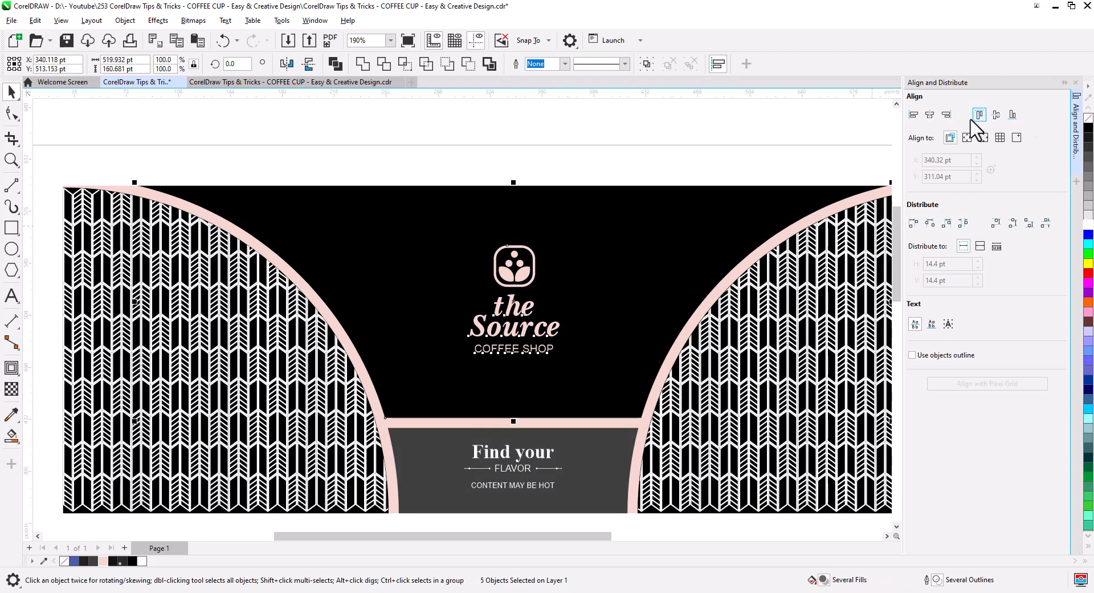
click(930, 115)
click(641, 141)
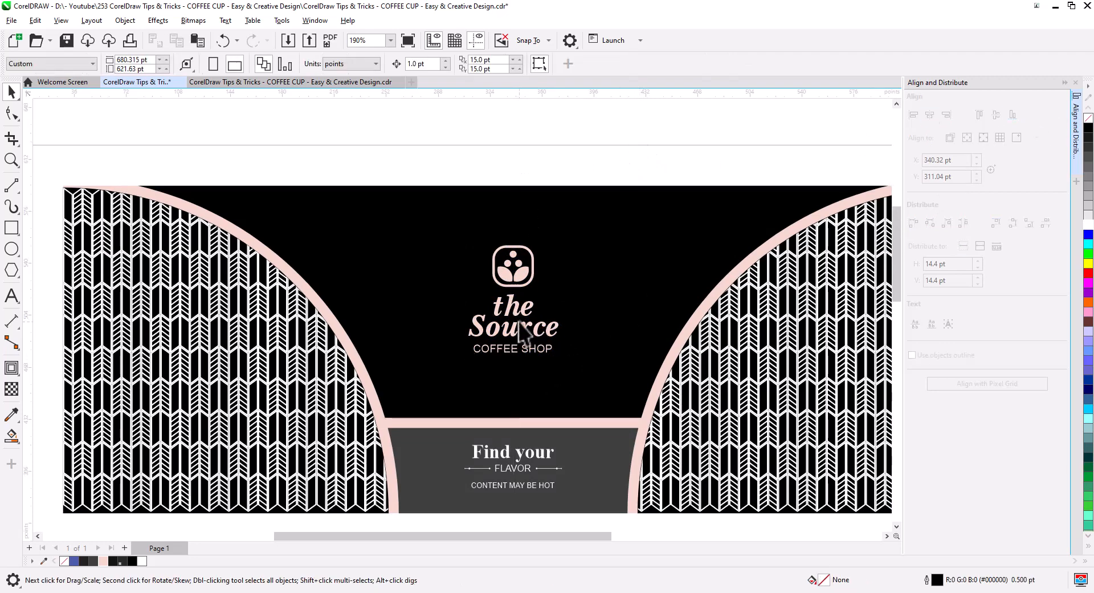
Copy the complete rectangular wrap design down over the curved cup template.
scroll(528, 343, down, 2)
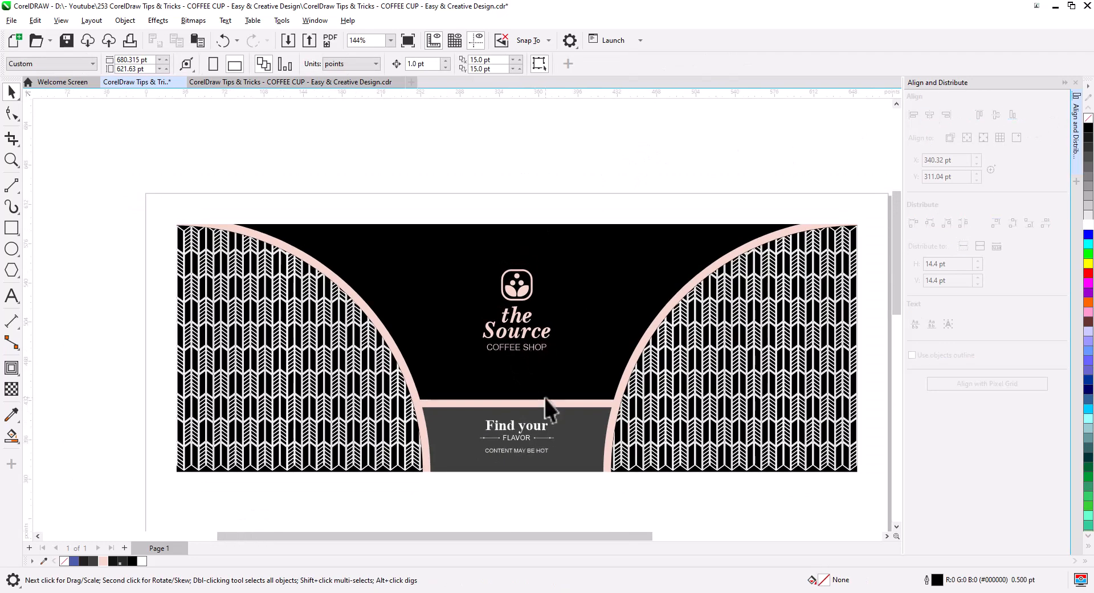
drag(545, 398, 551, 348)
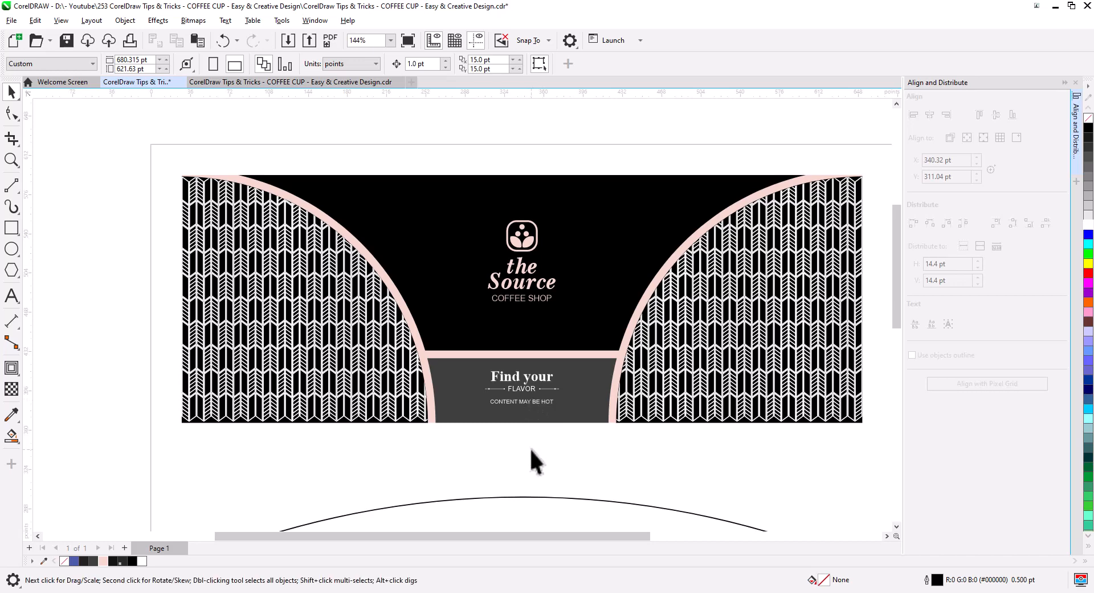
scroll(533, 440, down, 1)
drag(542, 442, 522, 357)
scroll(516, 347, down, 1)
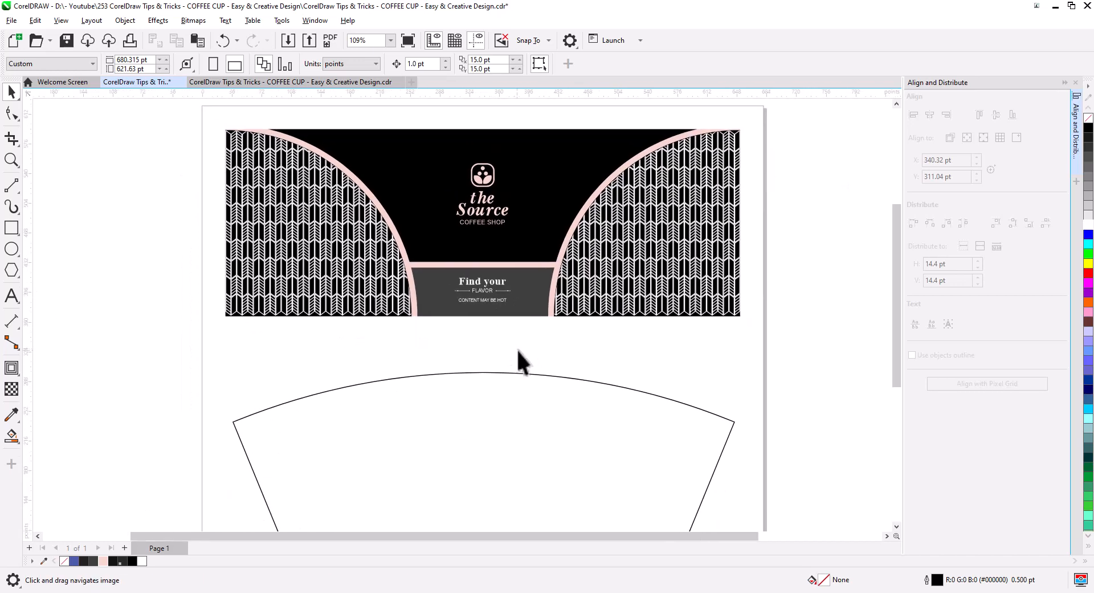
drag(761, 352, 231, 132)
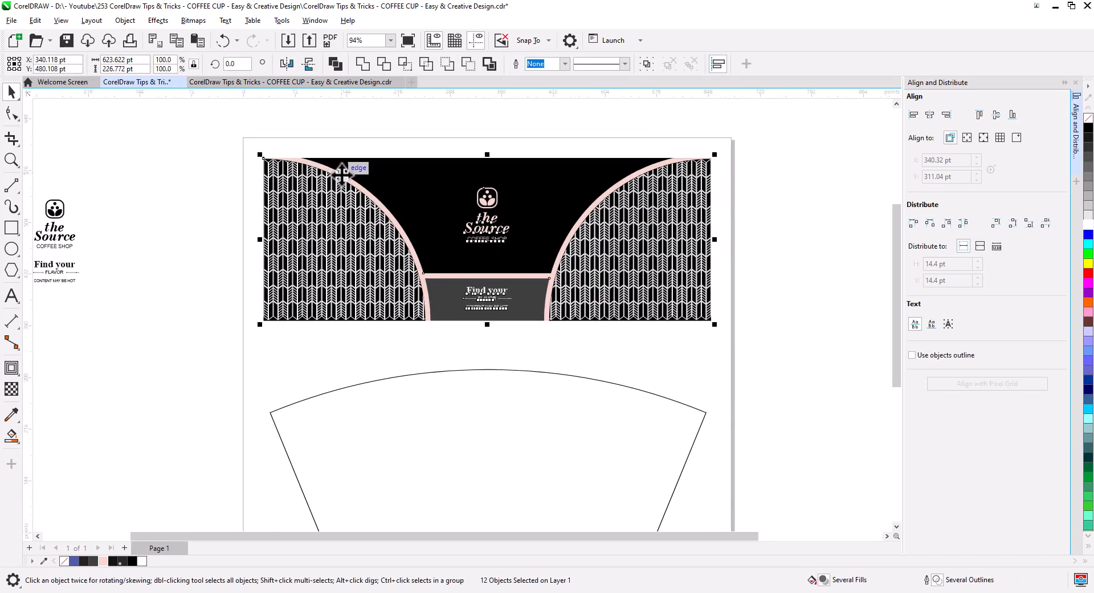
drag(359, 169, 366, 377)
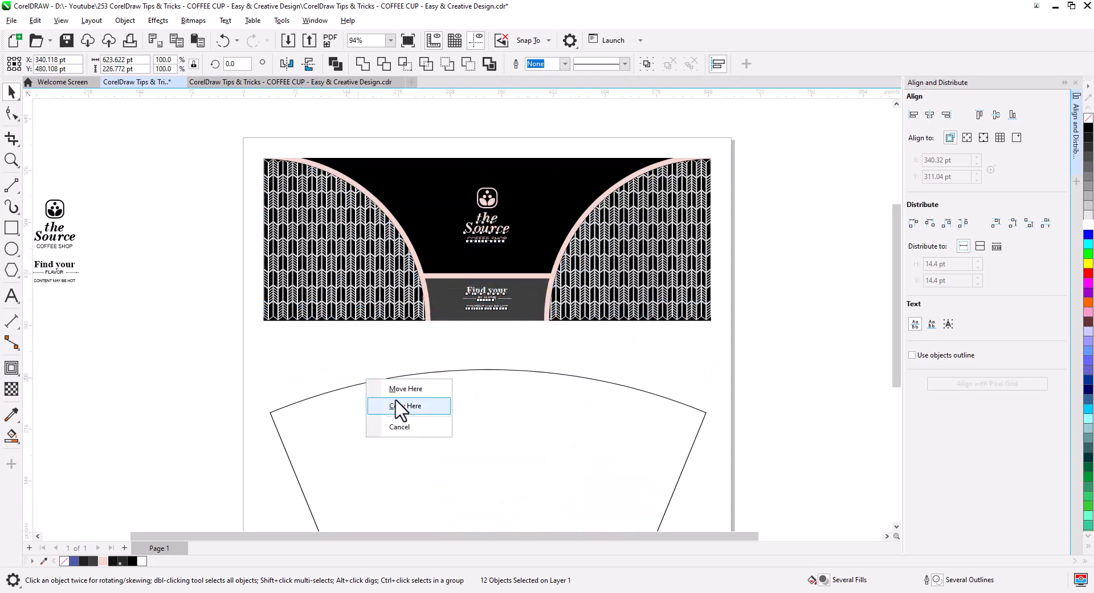
click(400, 408)
Convert the copied wrap design to a 300 dpi RGB Color (24-bit) bitmap with anti-aliasing and a transparent background.
drag(490, 444, 485, 333)
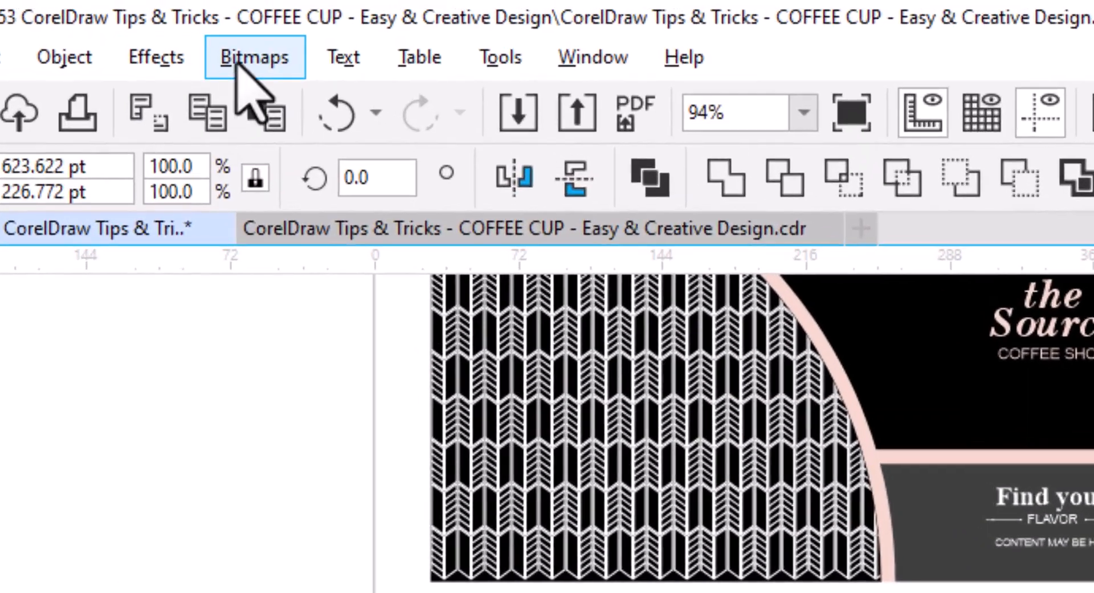
click(205, 32)
click(233, 57)
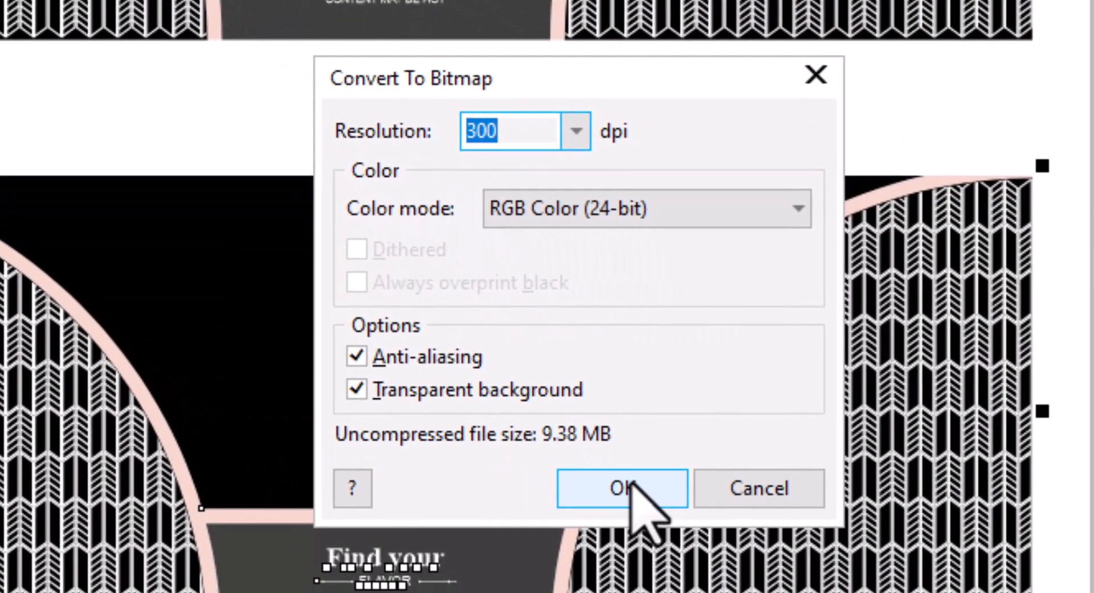
click(627, 488)
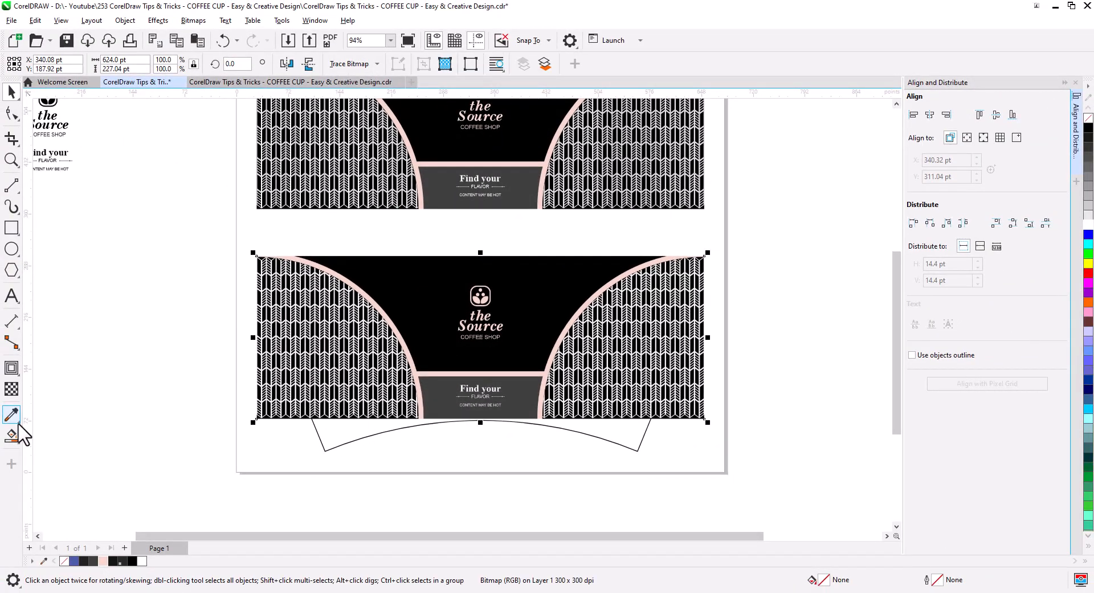
Apply an envelope to the bitmap, reduce it to its four corner nodes and convert its segments to lines.
click(14, 366)
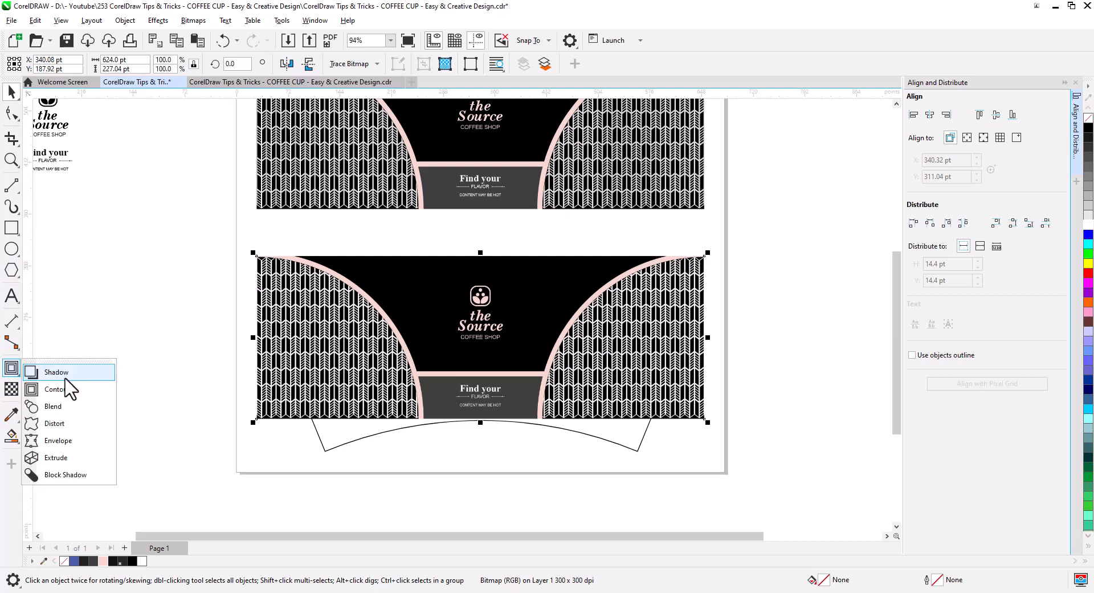
click(76, 442)
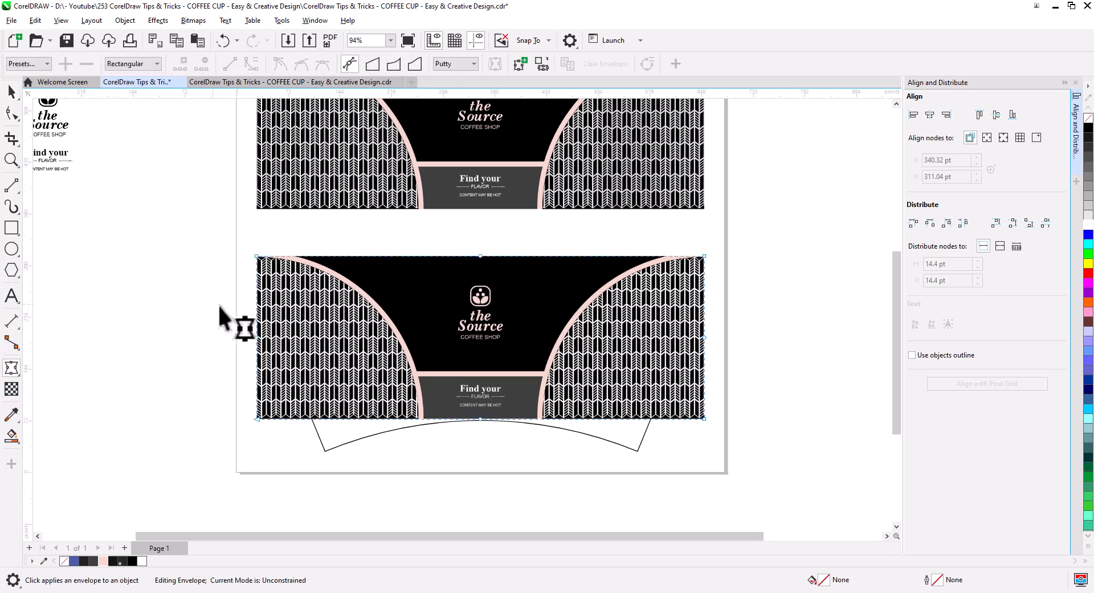
drag(220, 304, 800, 387)
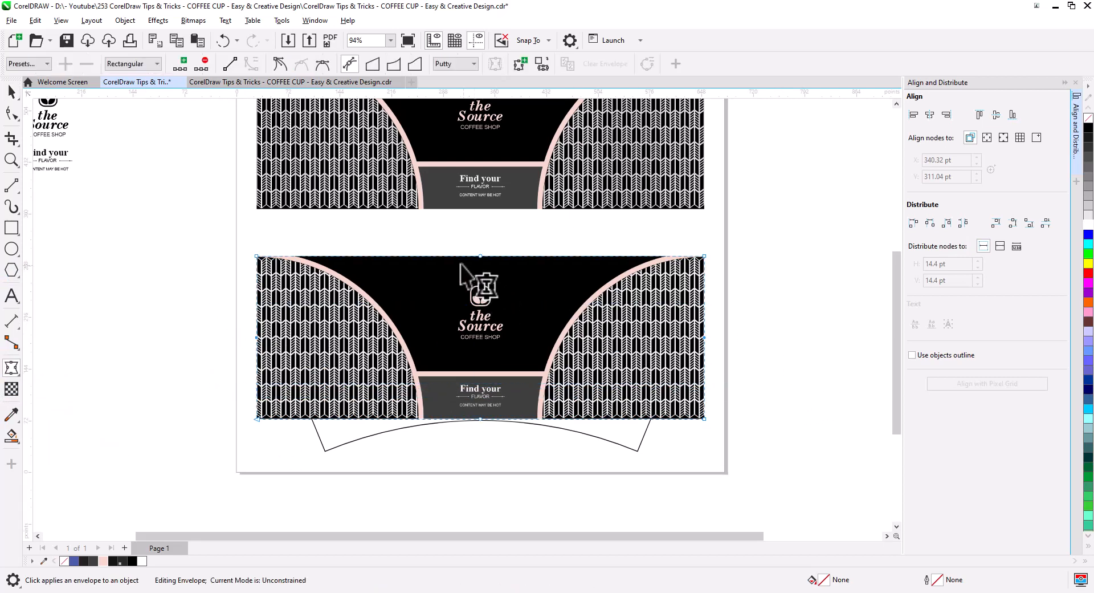
click(522, 436)
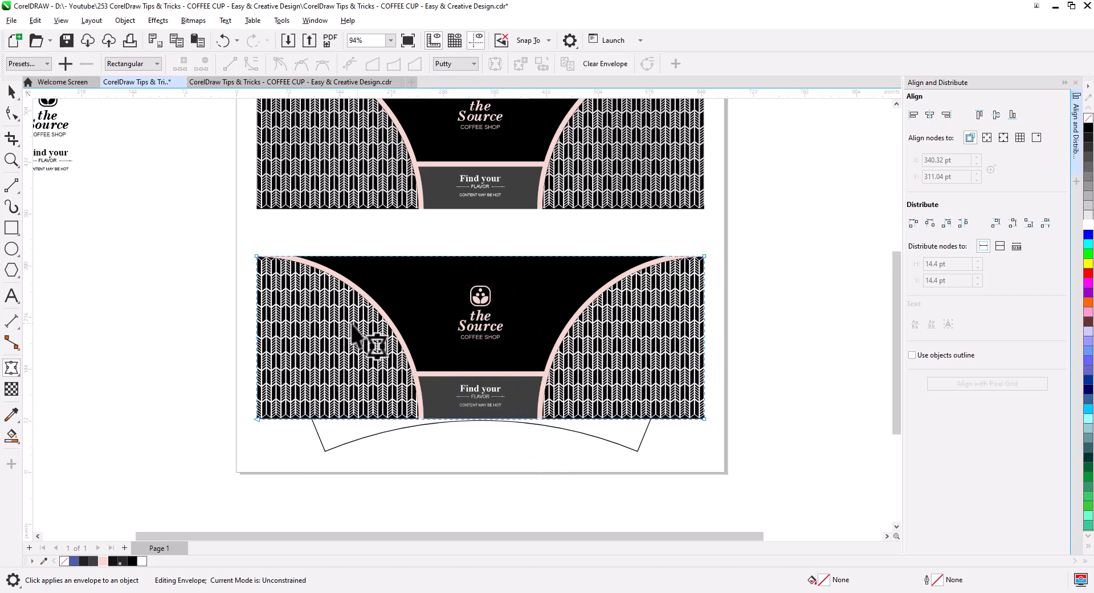
drag(230, 236, 735, 445)
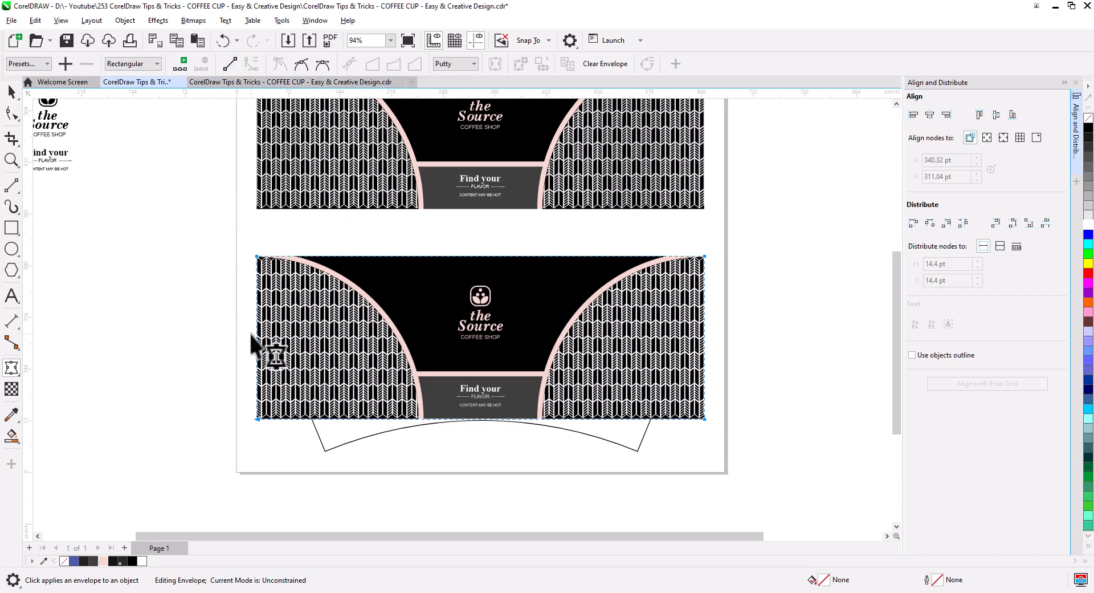
Move the envelope's four corner nodes onto the matching corners of the curved cup template.
drag(257, 419, 324, 452)
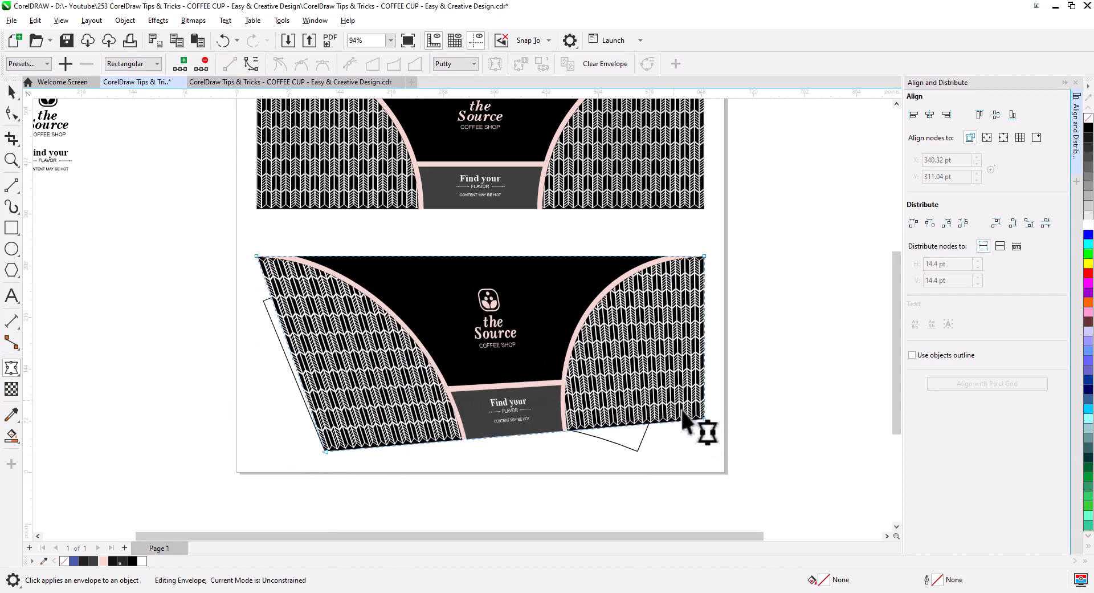
drag(704, 419, 638, 451)
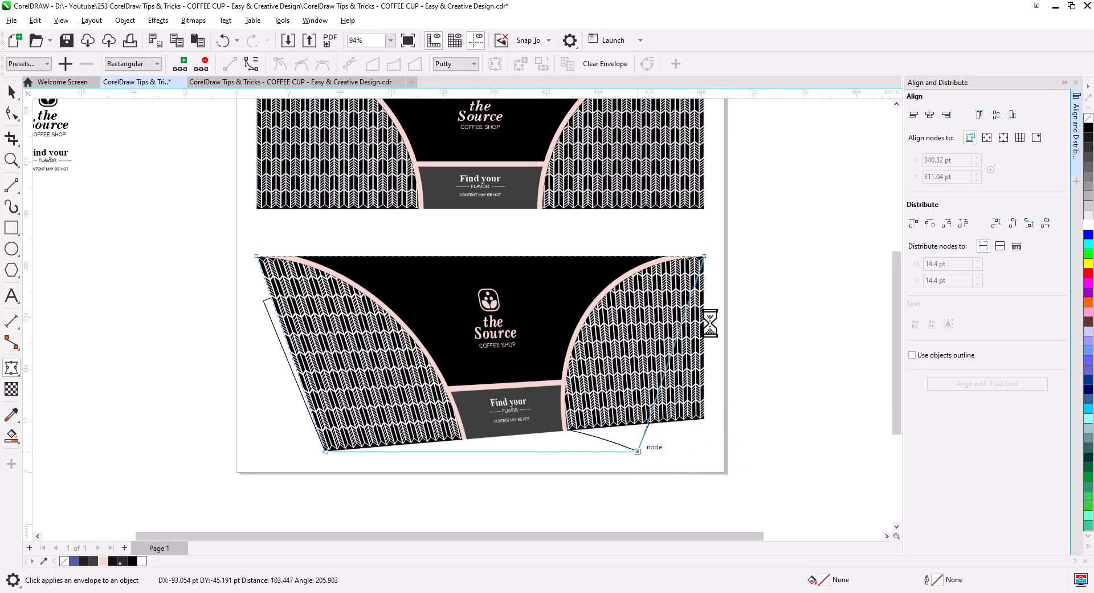
drag(704, 257, 700, 298)
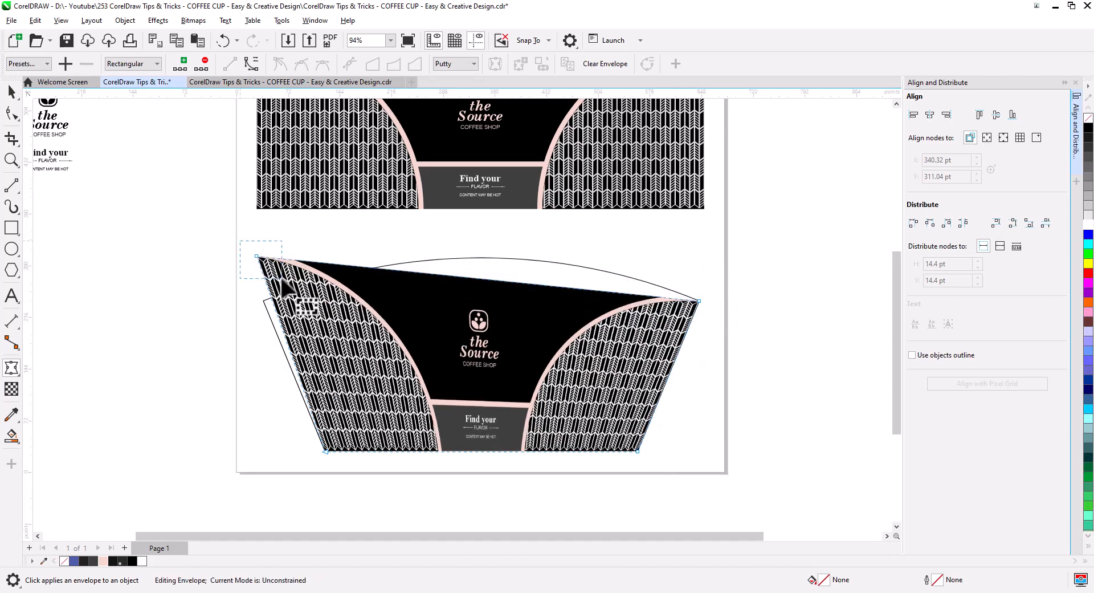
drag(257, 257, 262, 299)
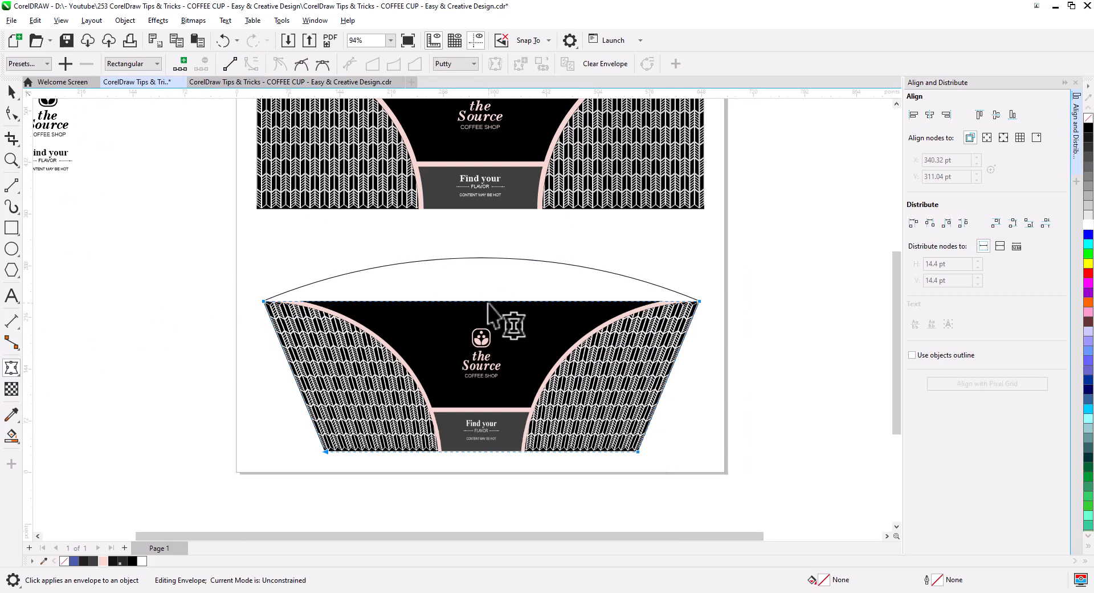
Convert the envelope segments to curves and bend the upper and lower edges to follow the cup template's arcs.
drag(487, 303, 481, 257)
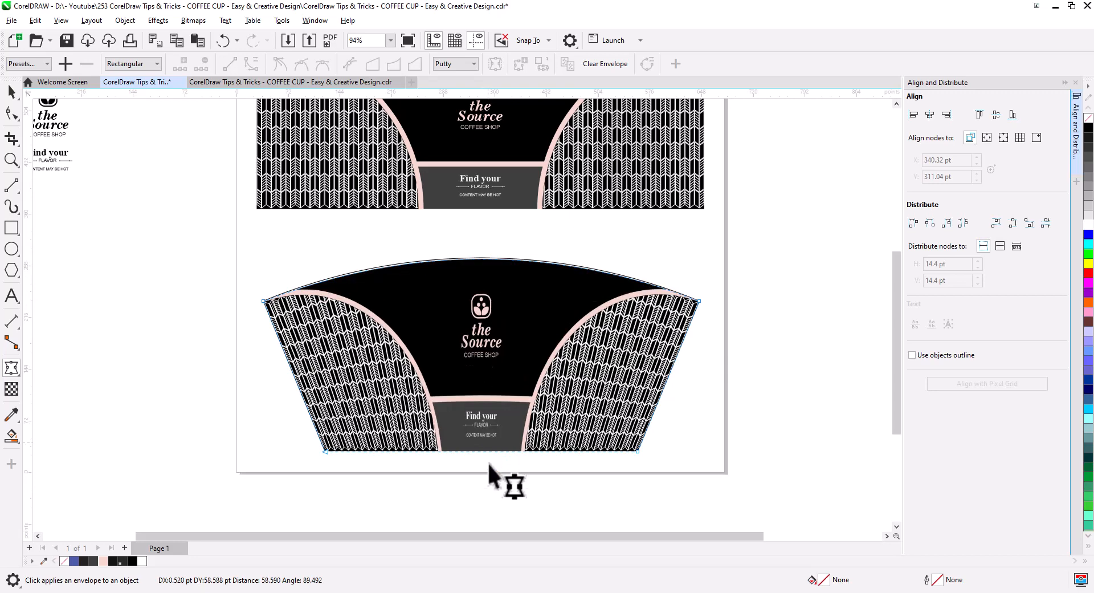
click(260, 298)
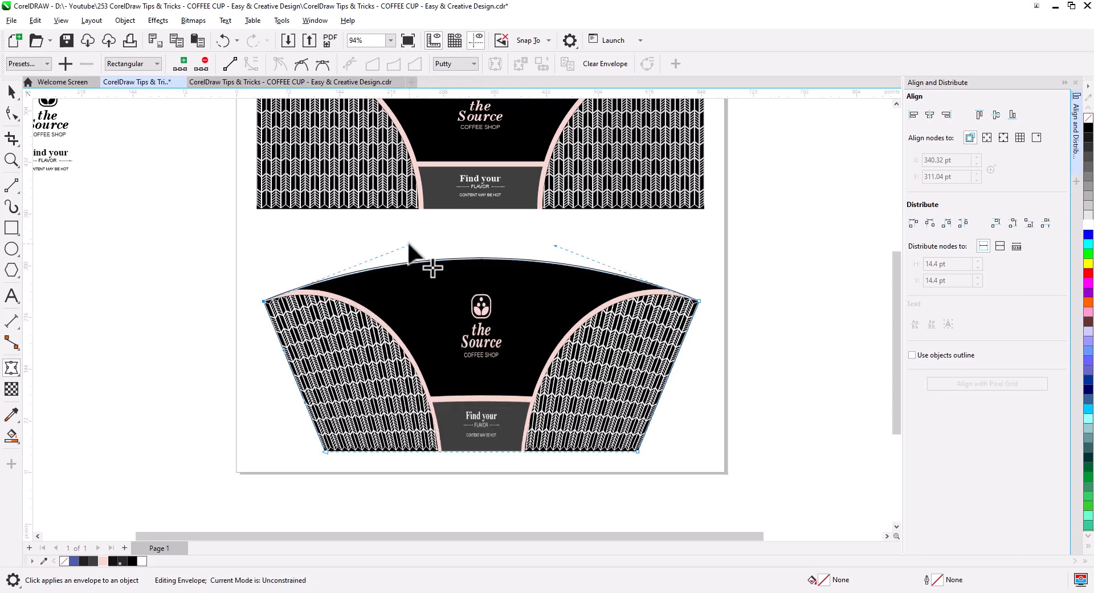
drag(409, 245, 400, 244)
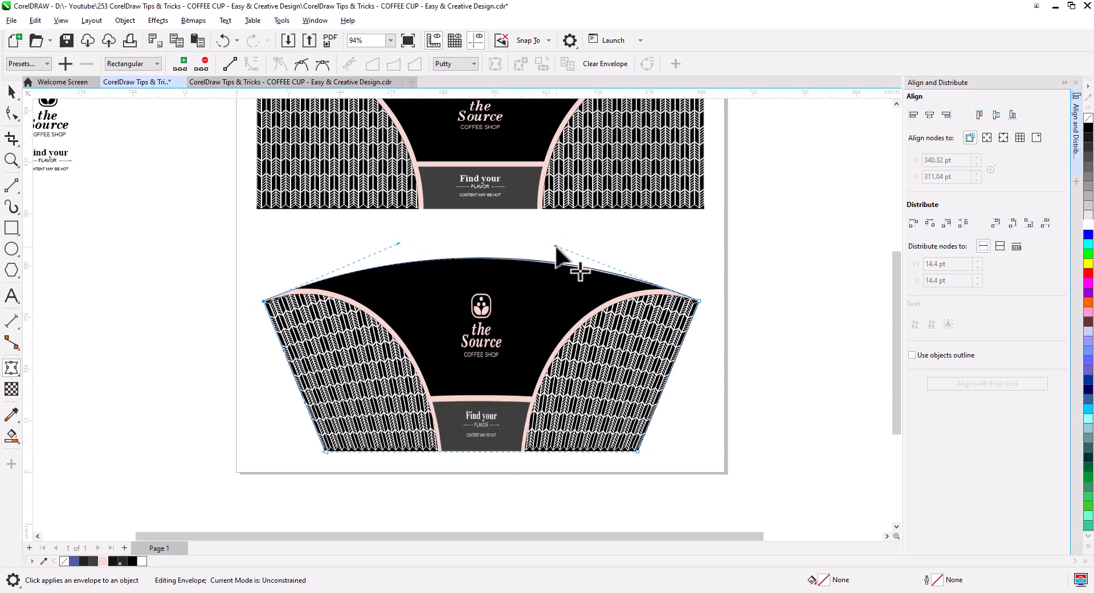
drag(557, 244, 563, 242)
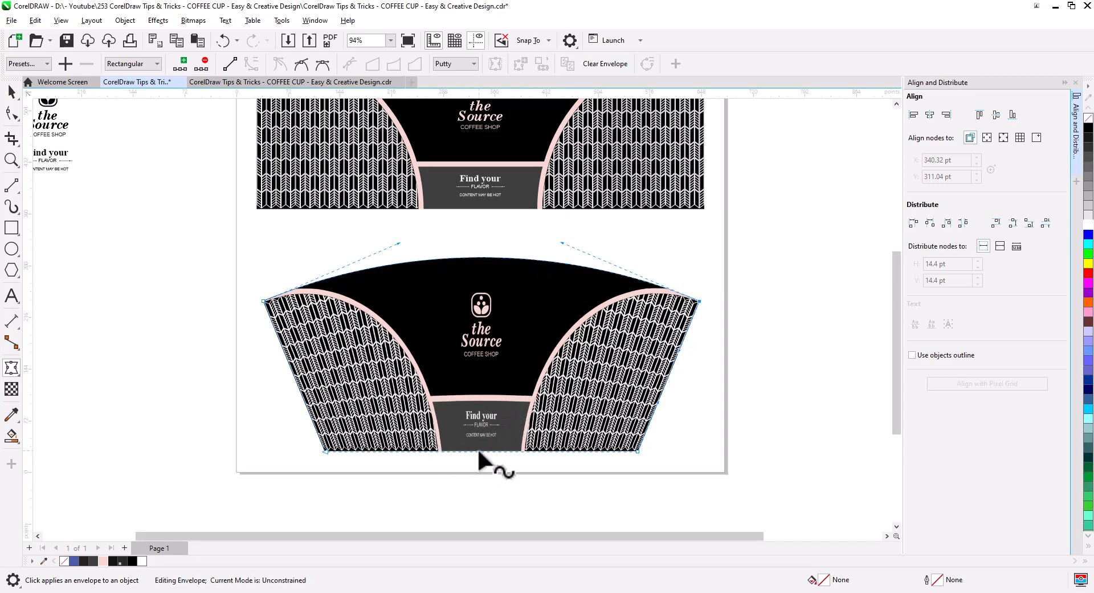
drag(478, 451, 481, 420)
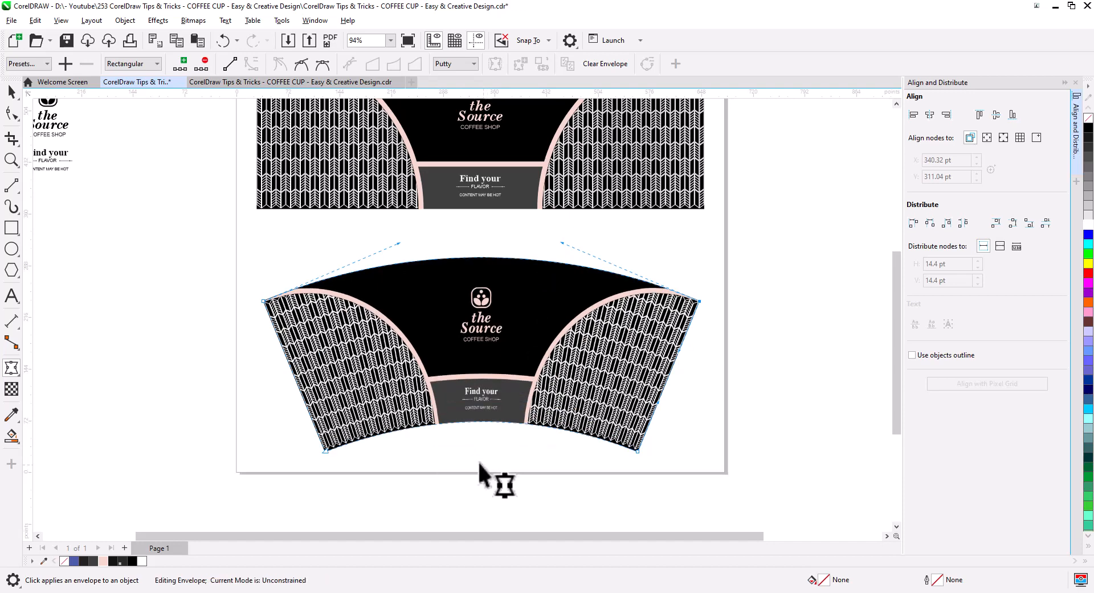
key(space)
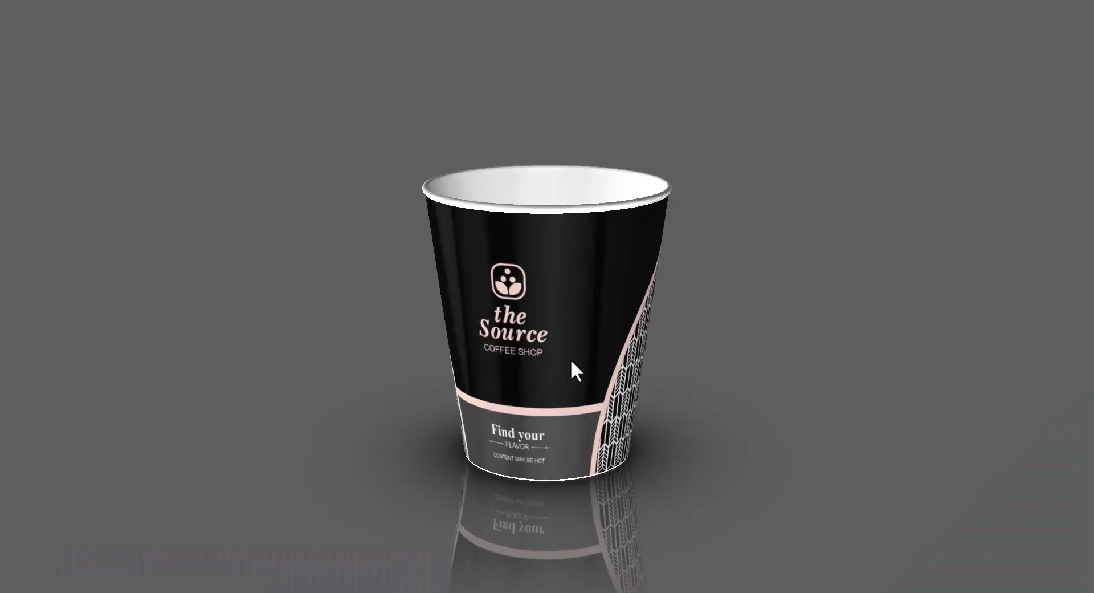
Rotate the 3D cup preview to examine the chevron-patterned side of the wrap.
drag(602, 347, 457, 345)
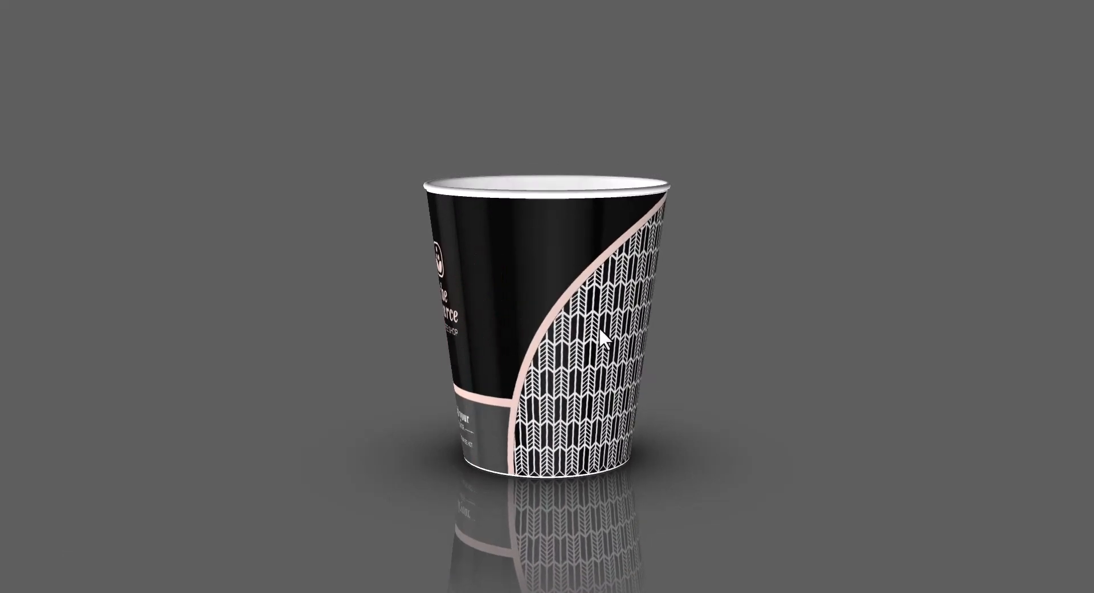